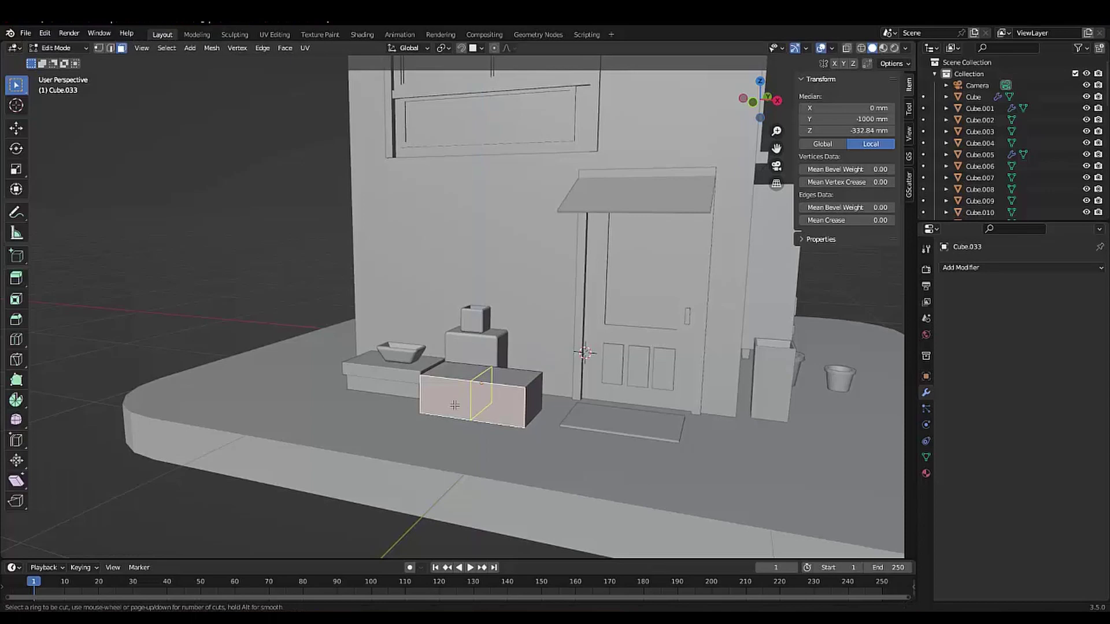
- Loop-cut the bench box and slide the new edges along X to set the leg position
{"action": "left_click", "coordinate": [455, 405]}
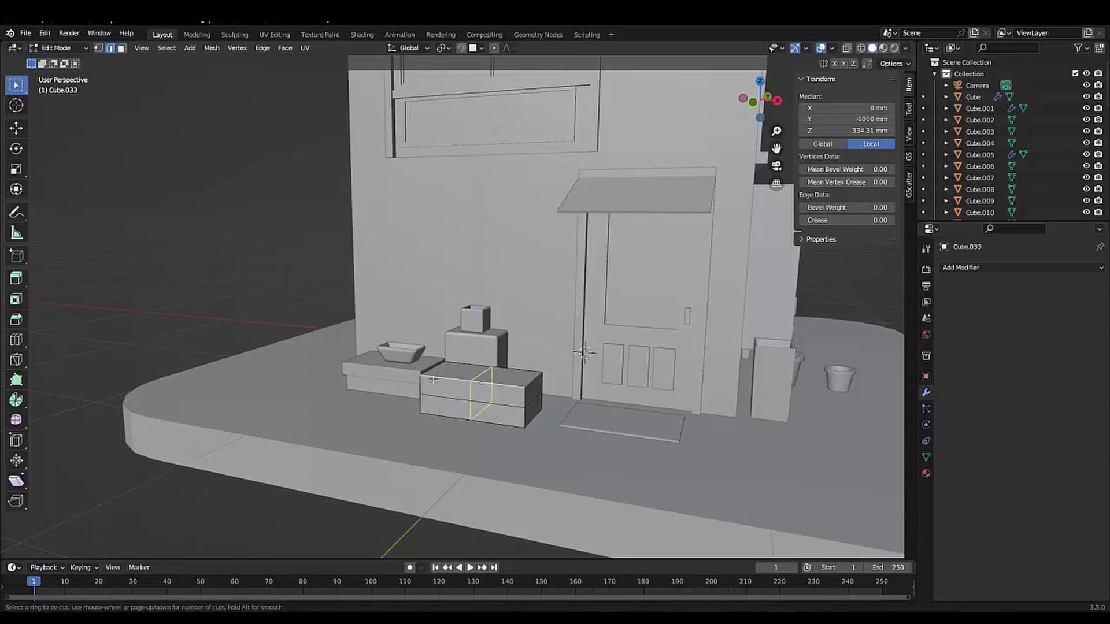
{"action": "left_click", "coordinate": [438, 381]}
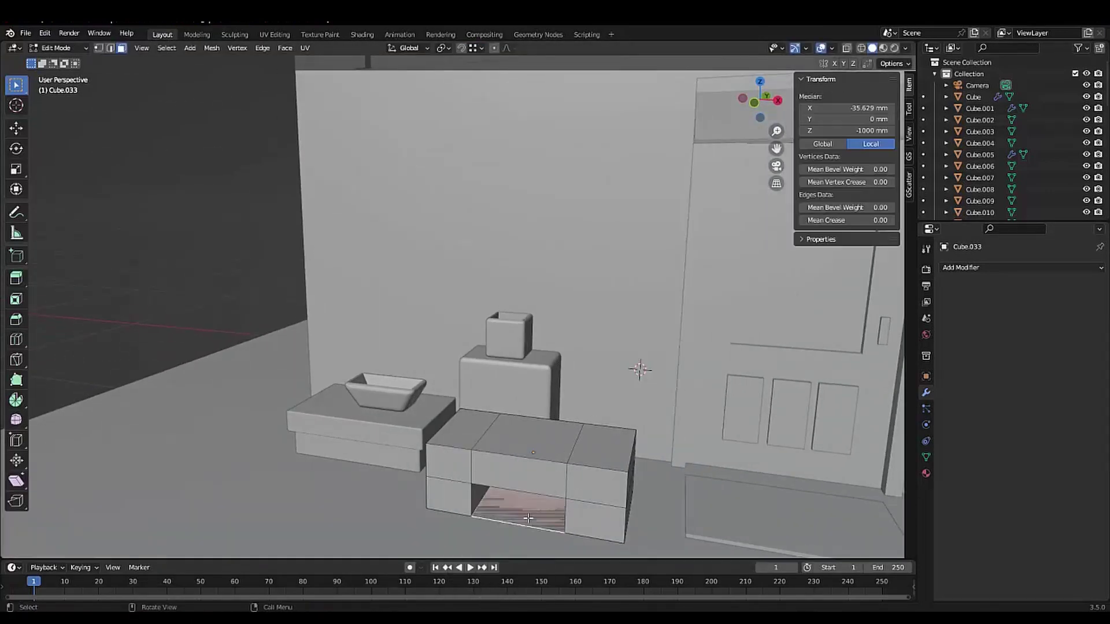
{"action": "key", "text": "g"}
{"action": "key", "text": "x"}
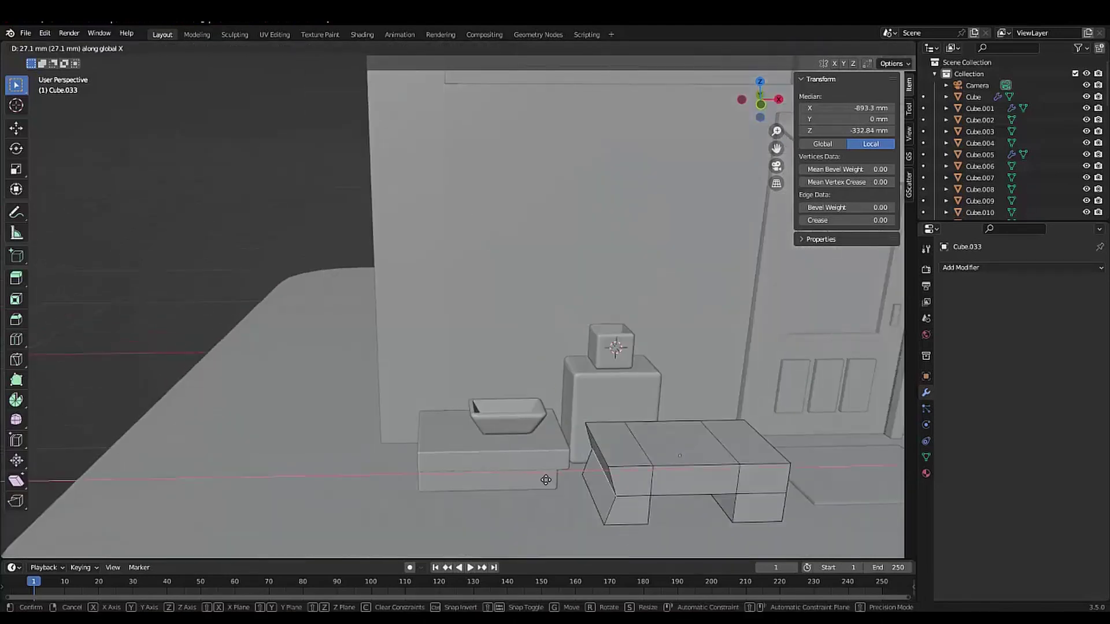
{"action": "left_click", "coordinate": [546, 480]}
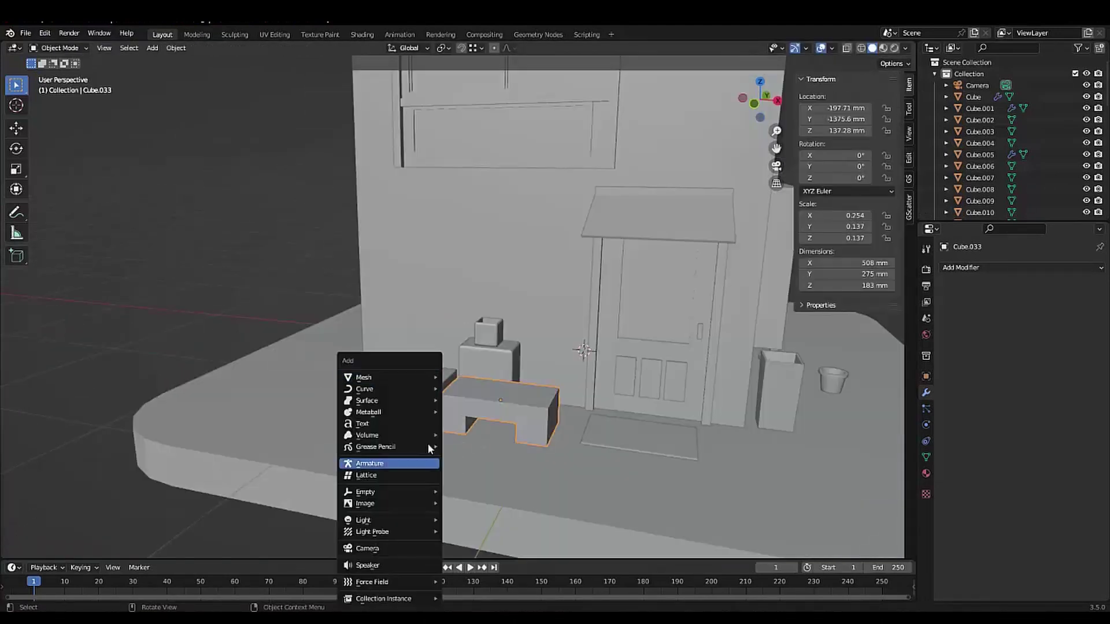
- Add a small cube scaled down onto the bench and finish the open box edit
{"action": "left_click", "coordinate": [428, 442]}
{"action": "key", "text": "s"}
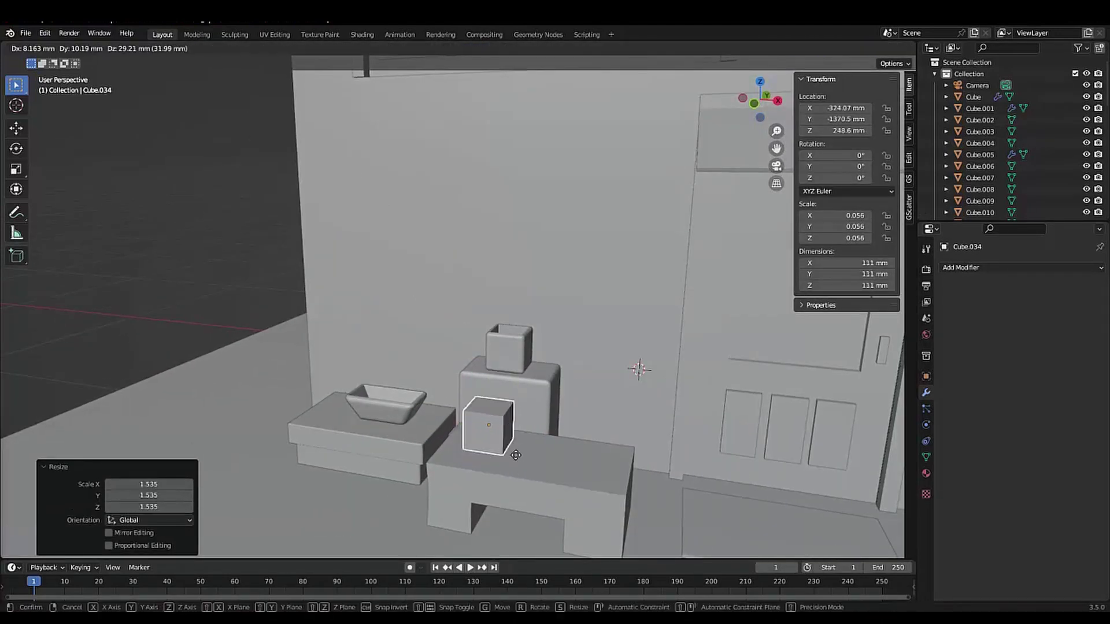
{"action": "left_click", "coordinate": [575, 473]}
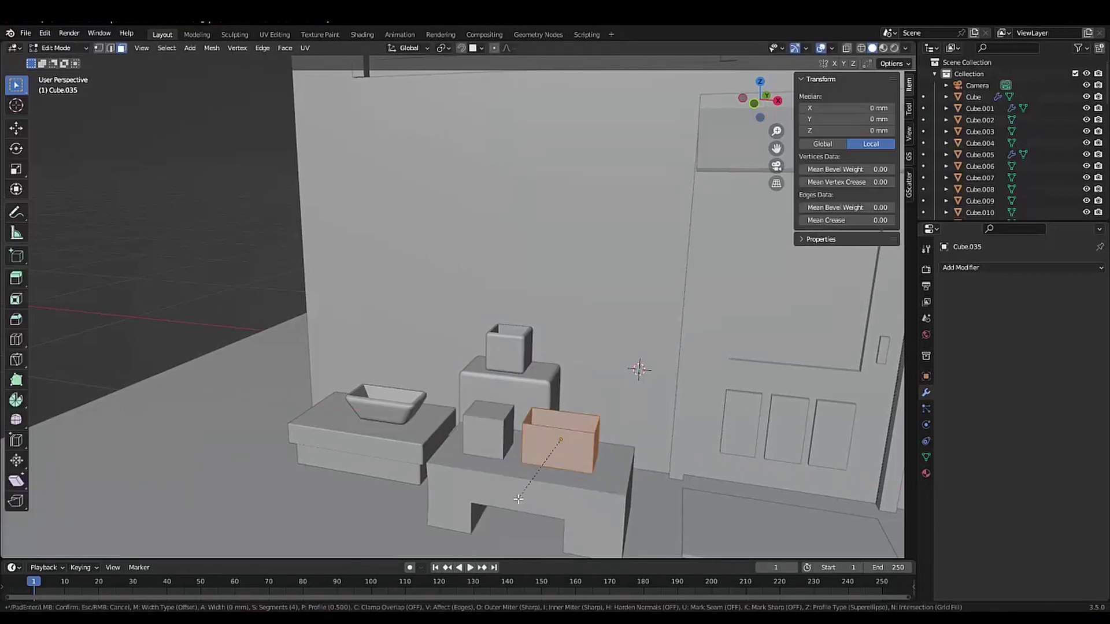
{"action": "left_click", "coordinate": [485, 439]}
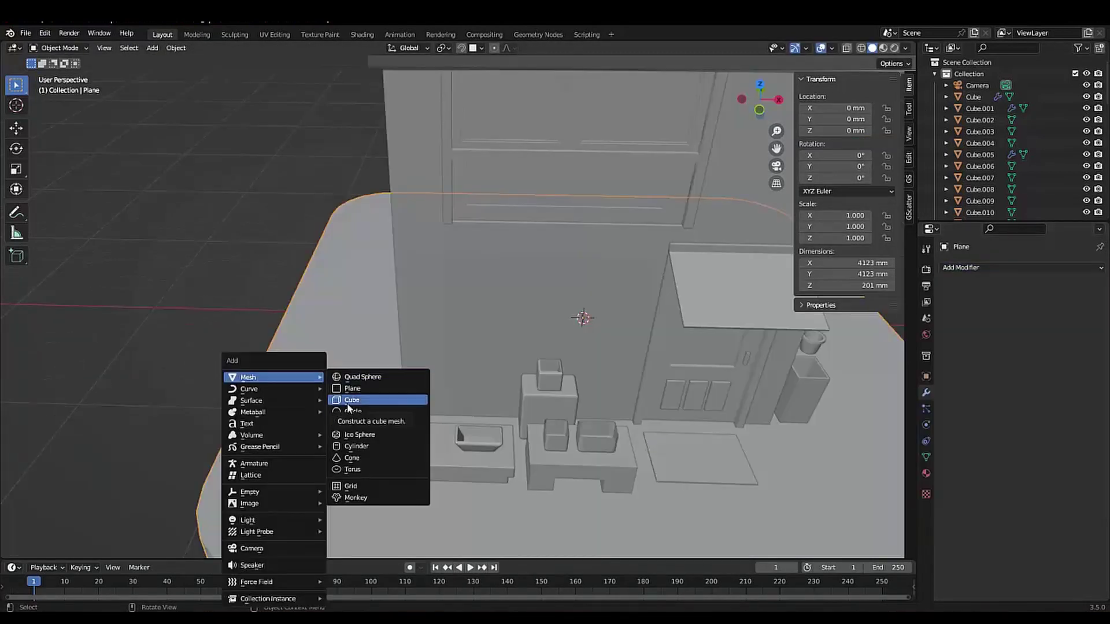
- Add a scaled cube beside the counter and loop-cut and extrude it into a stand
{"action": "left_click", "coordinate": [376, 399]}
{"action": "key", "text": "s"}
{"action": "key", "text": "g"}
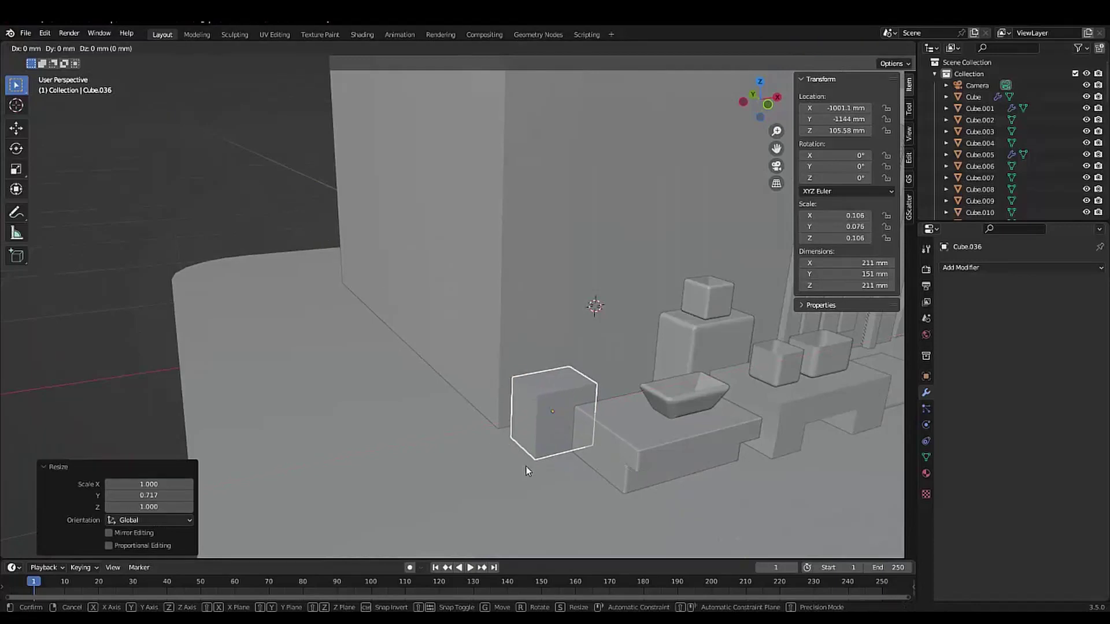
{"action": "key", "text": "Tab"}
{"action": "key", "text": "ctrl+r"}
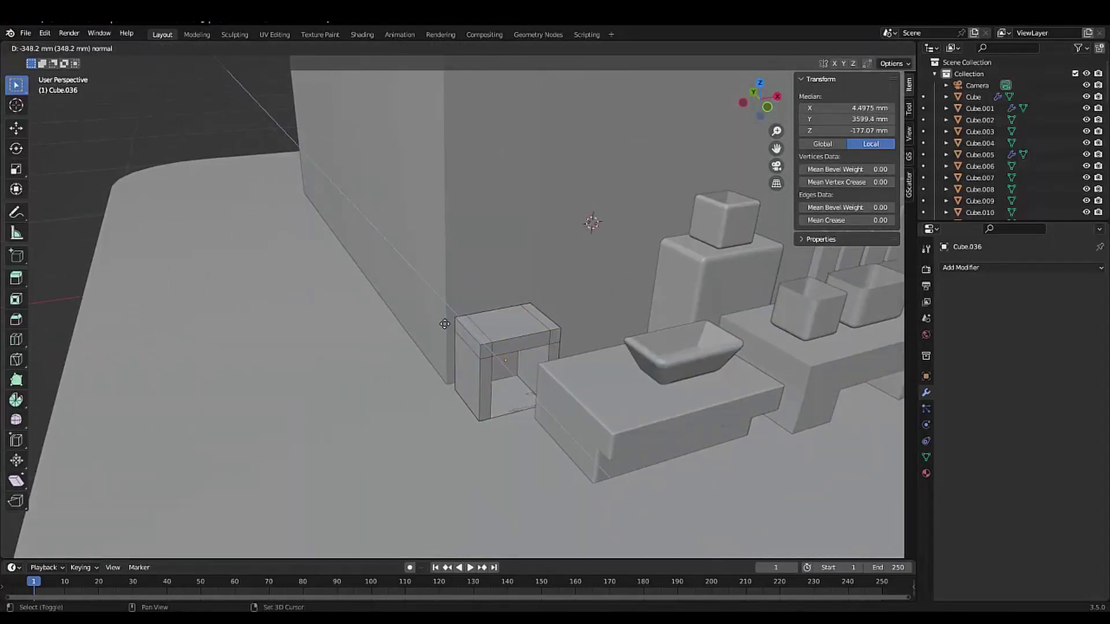
{"action": "left_click", "coordinate": [444, 324]}
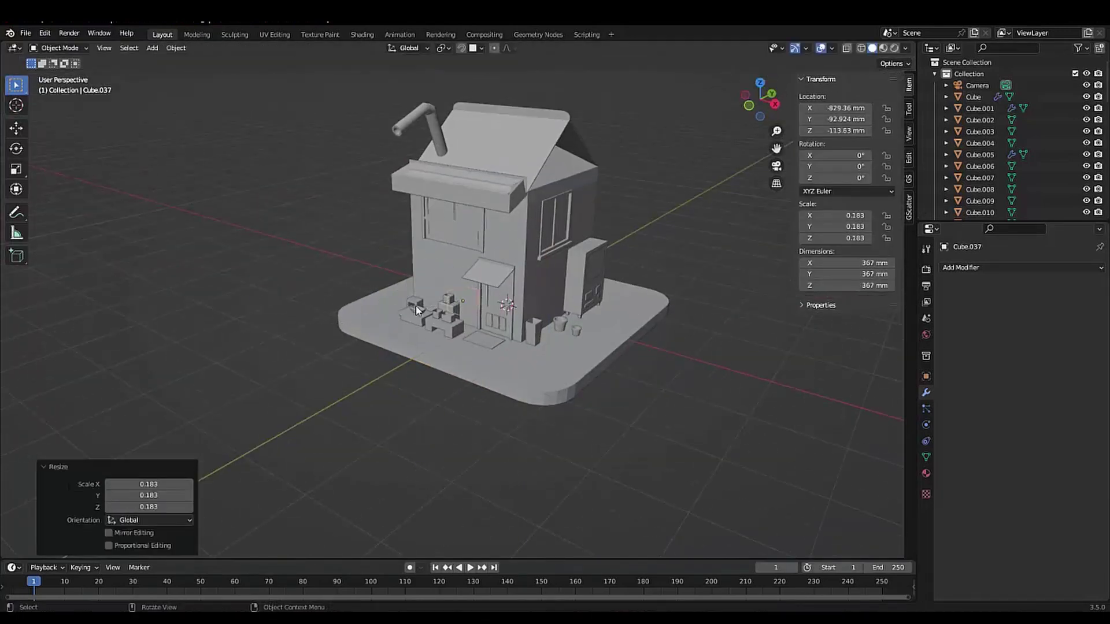
- Position the small cube and size the stand, then select the small box for a Solidify modifier
{"action": "key", "text": "g"}
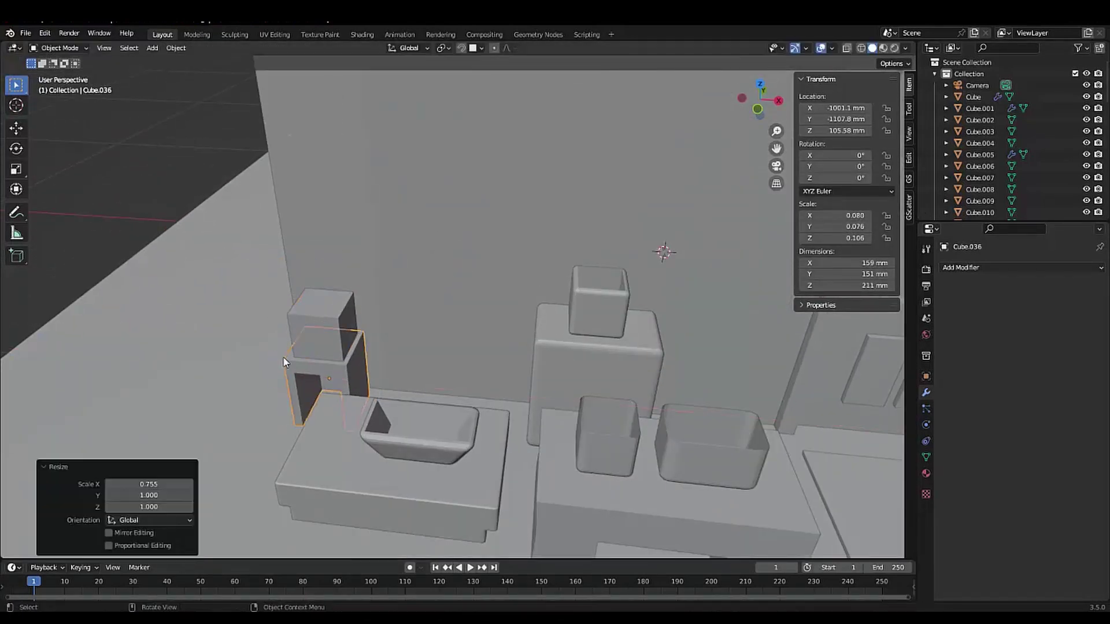
{"action": "left_click", "coordinate": [282, 334]}
{"action": "key", "text": "Tab"}
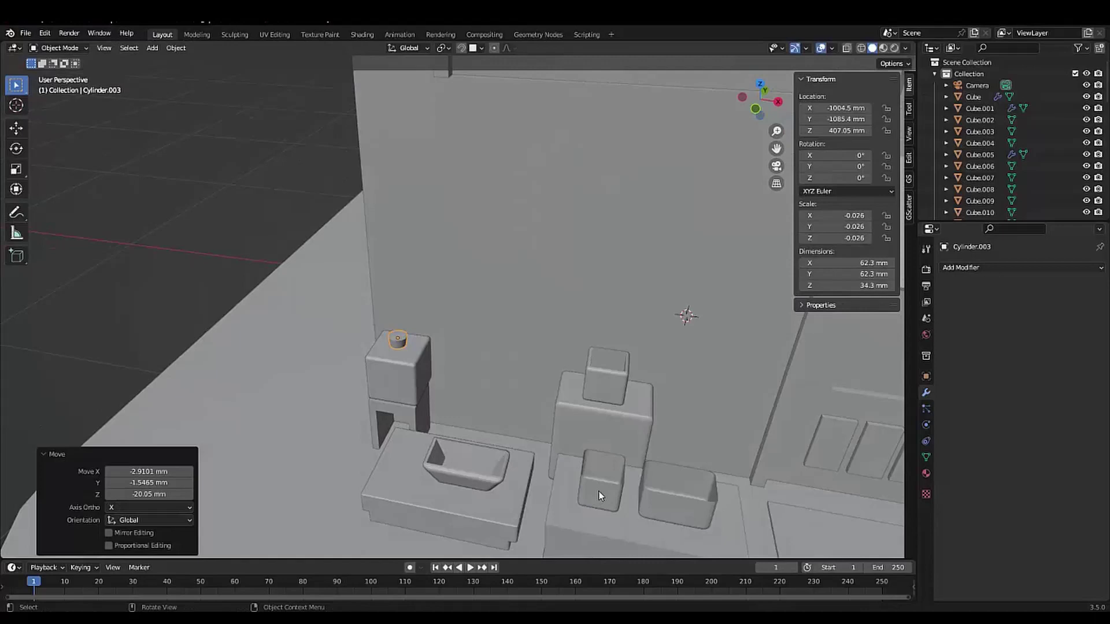
{"action": "left_click", "coordinate": [599, 491]}
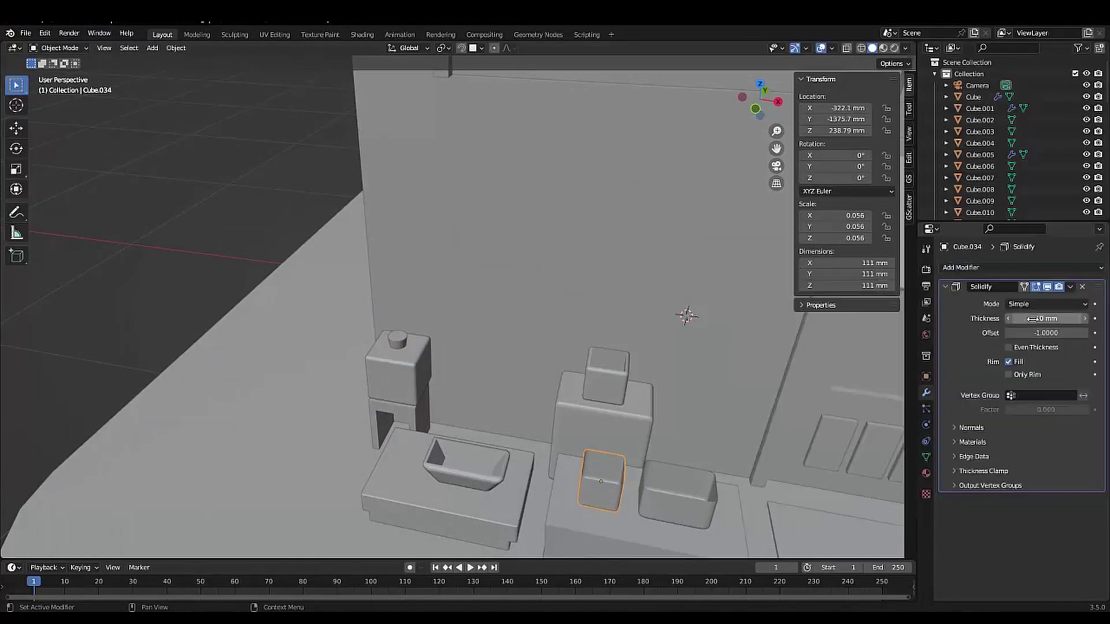
{"action": "left_click", "coordinate": [675, 496]}
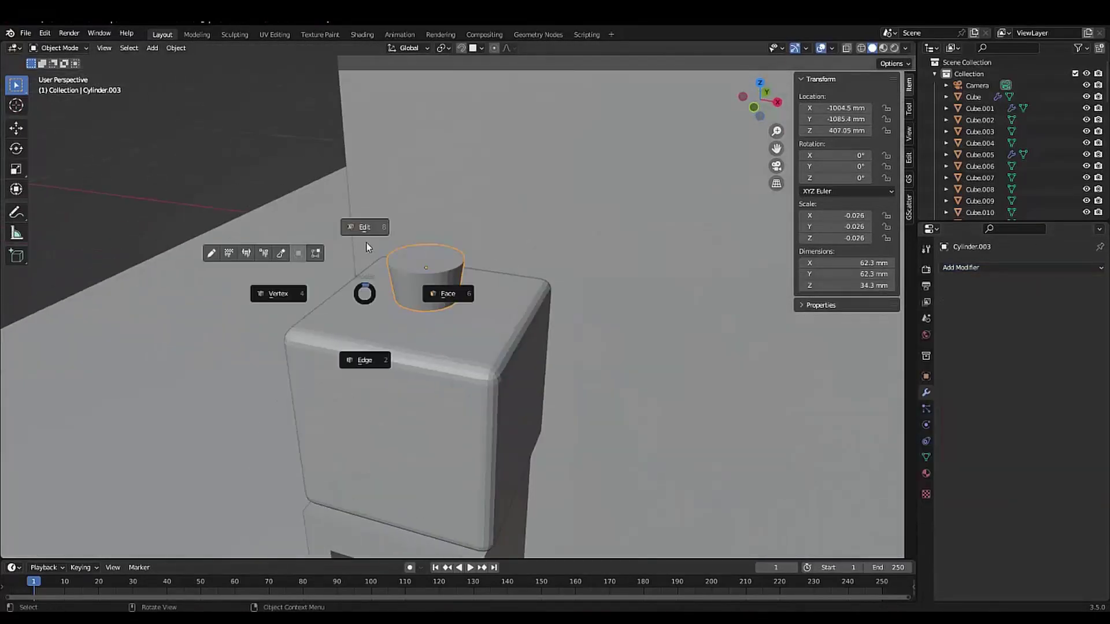
{"action": "left_click", "coordinate": [982, 267]}
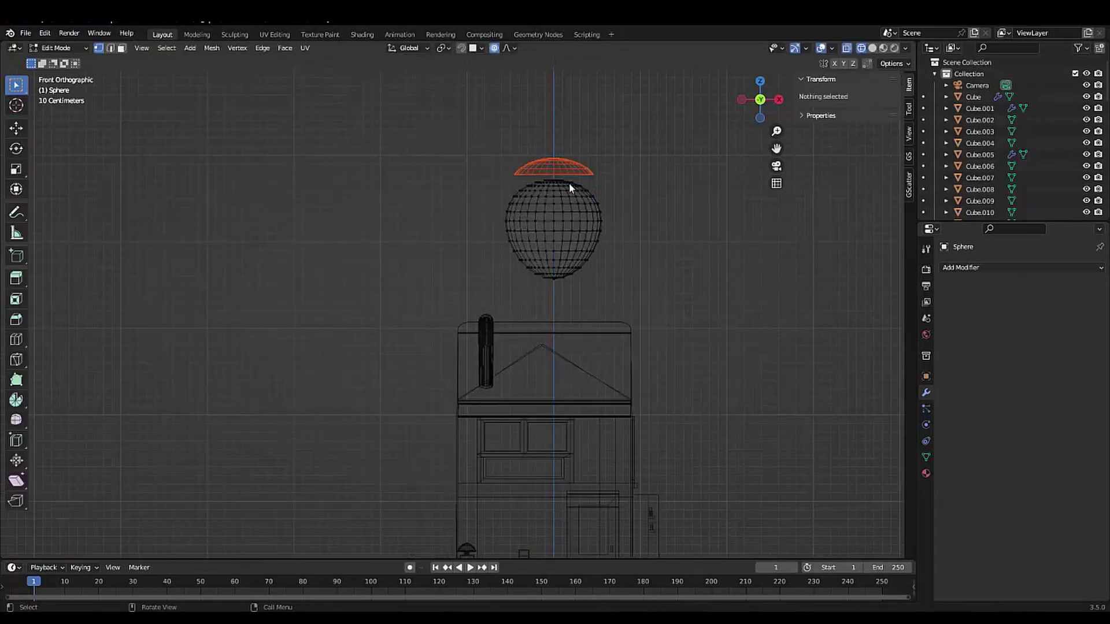
- Select the cap's bottom edge loop and enlarge it outward
{"action": "scroll", "coordinate": [495, 260], "scroll_direction": "up", "scroll_amount": 2}
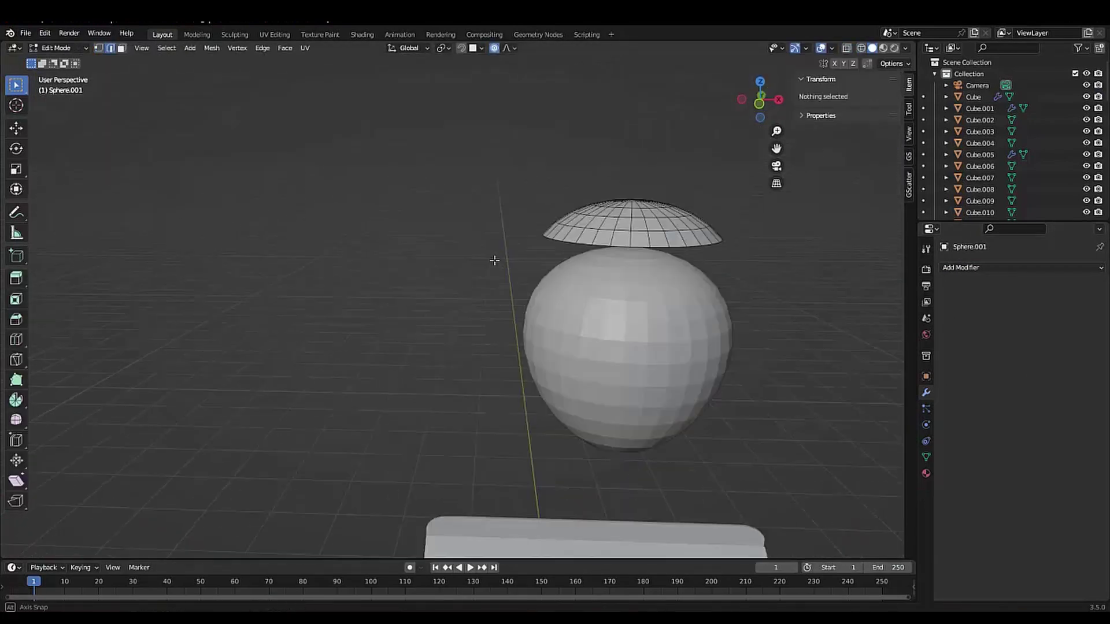
{"action": "key", "text": "2"}
{"action": "left_click", "coordinate": [501, 223], "text": "alt"}
{"action": "mouse_move", "coordinate": [501, 223]}
{"action": "middle_mouse_down"}
{"action": "mouse_move", "coordinate": [637, 269]}
{"action": "mouse_move", "coordinate": [341, 163]}
{"action": "mouse_move", "coordinate": [398, 334]}
{"action": "mouse_move", "coordinate": [370, 370]}
{"action": "mouse_move", "coordinate": [404, 324]}
{"action": "mouse_move", "coordinate": [297, 353]}
{"action": "middle_mouse_up"}
{"action": "key", "text": "s"}
{"action": "left_click", "coordinate": [347, 358]}
- Add Solidify and level-2 Subdivision to the cap, lower and rotate it, then apply the modifiers
{"action": "left_click", "coordinate": [1018, 267]}
{"action": "key", "text": "Tab"}
{"action": "key", "text": "ctrl+2"}
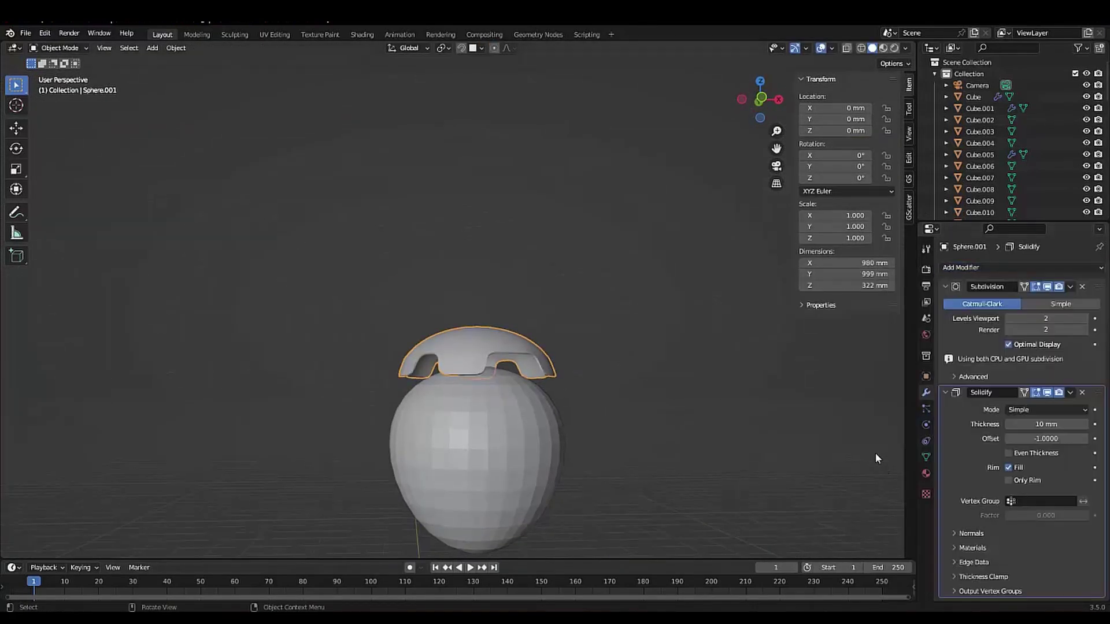
{"action": "left_click", "coordinate": [347, 367]}
{"action": "middle_click_drag", "start_coordinate": [408, 402], "coordinate": [169, 437]}
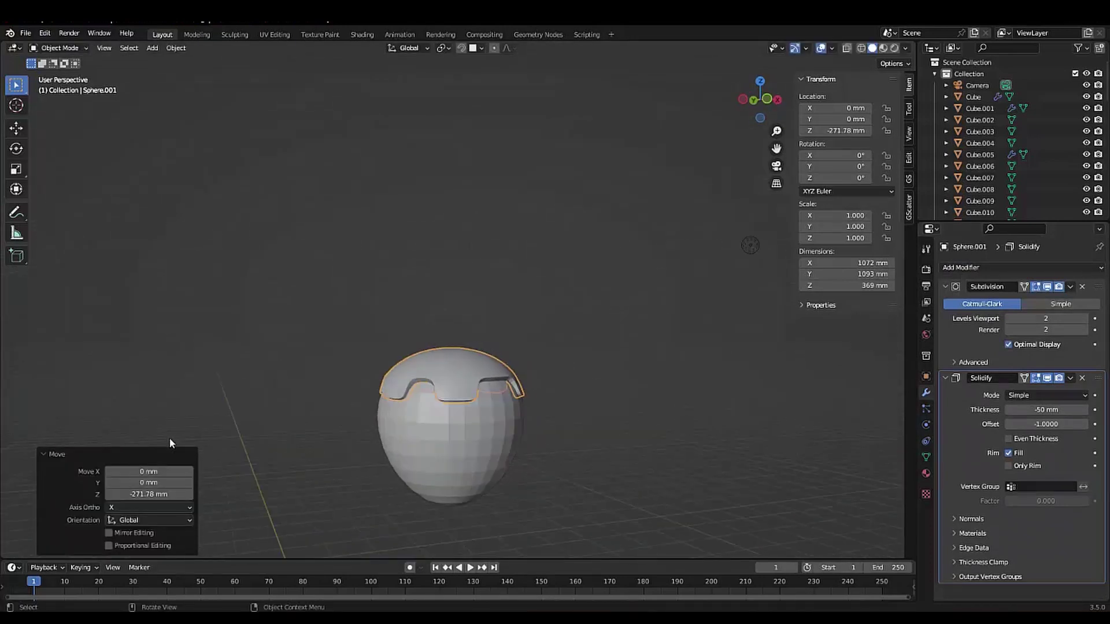
{"action": "key", "text": "r"}
{"action": "left_click", "coordinate": [87, 307]}
{"action": "left_click", "coordinate": [955, 359]}
{"action": "key", "text": "ctrl+a"}
{"action": "key", "text": "ctrl+a"}
- Bevel the cap's boundary edge loop
{"action": "key", "text": "Tab"}
{"action": "scroll", "coordinate": [474, 388], "scroll_direction": "up", "scroll_amount": 5}
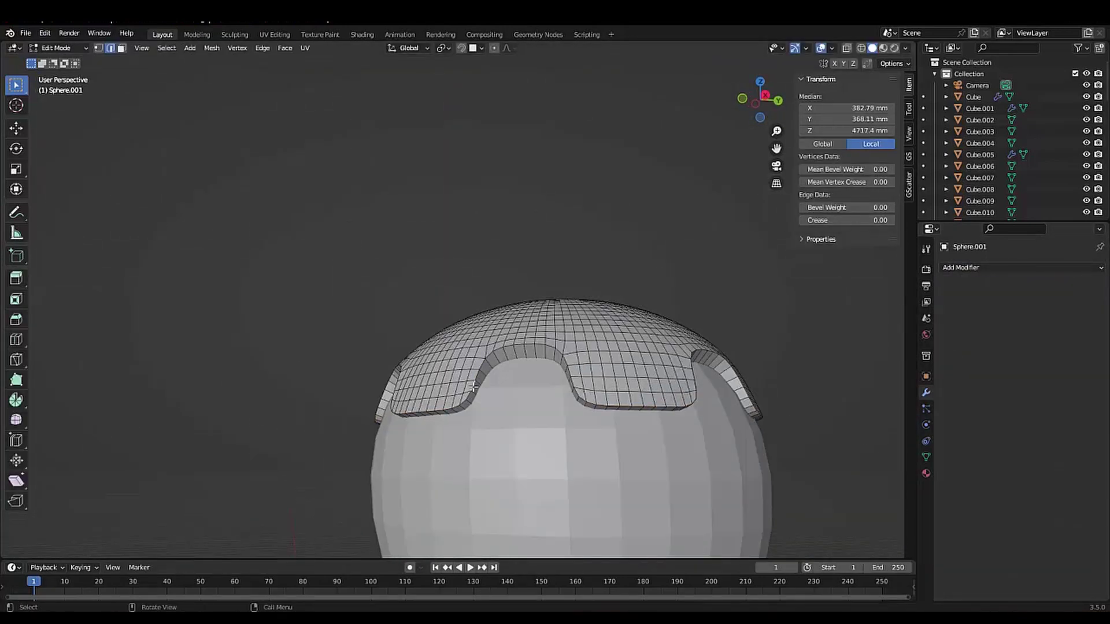
{"action": "mouse_move", "coordinate": [480, 371]}
{"action": "middle_mouse_down"}
{"action": "mouse_move", "coordinate": [466, 413]}
{"action": "mouse_move", "coordinate": [483, 405]}
{"action": "middle_mouse_up"}
{"action": "left_click", "coordinate": [484, 404], "text": "alt"}
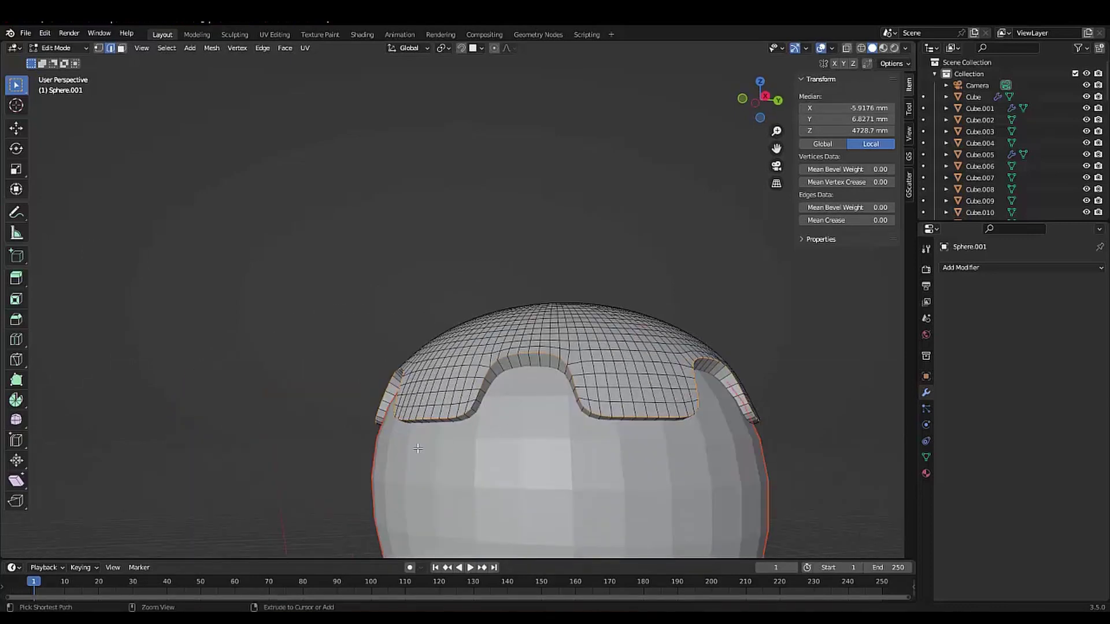
{"action": "scroll", "coordinate": [579, 436], "scroll_direction": "down", "scroll_amount": 5}
{"action": "scroll", "coordinate": [580, 435], "scroll_direction": "up", "scroll_amount": 2}
{"action": "key", "text": "ctrl+b"}
{"action": "left_click", "coordinate": [547, 439]}
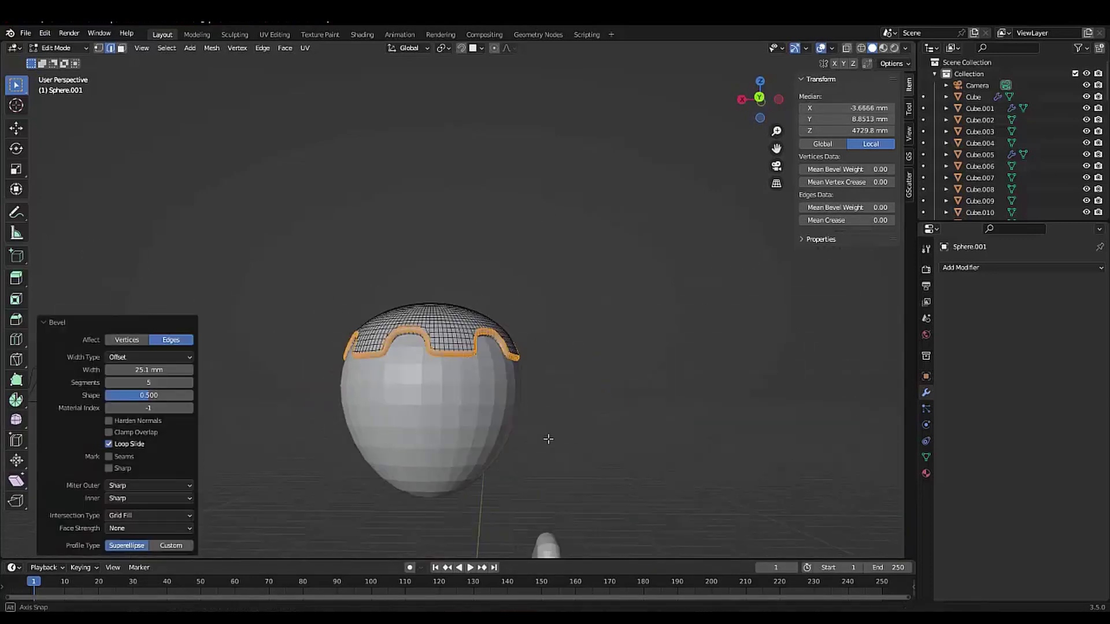
{"action": "middle_click_drag", "start_coordinate": [547, 438], "coordinate": [387, 376]}
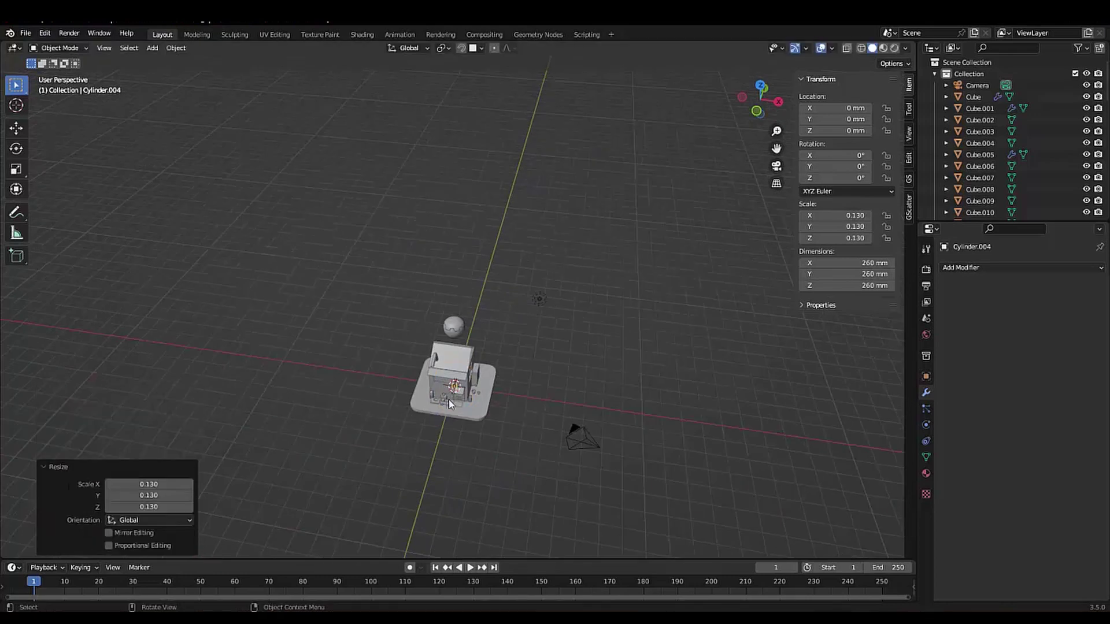
- Shrink the cylinder into a thin stem and bend it into place above the sphere
{"action": "key", "text": "s"}
{"action": "left_click", "coordinate": [398, 388]}
{"action": "middle_click_drag", "start_coordinate": [399, 388], "coordinate": [389, 461]}
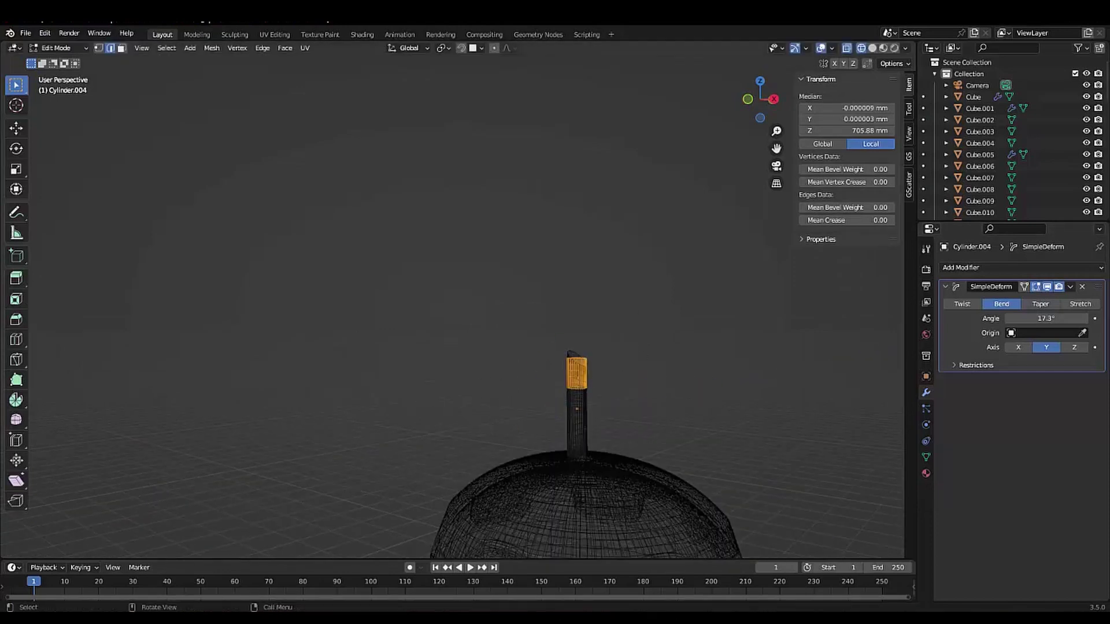
{"action": "left_click", "coordinate": [551, 386]}
{"action": "key", "text": "Tab"}
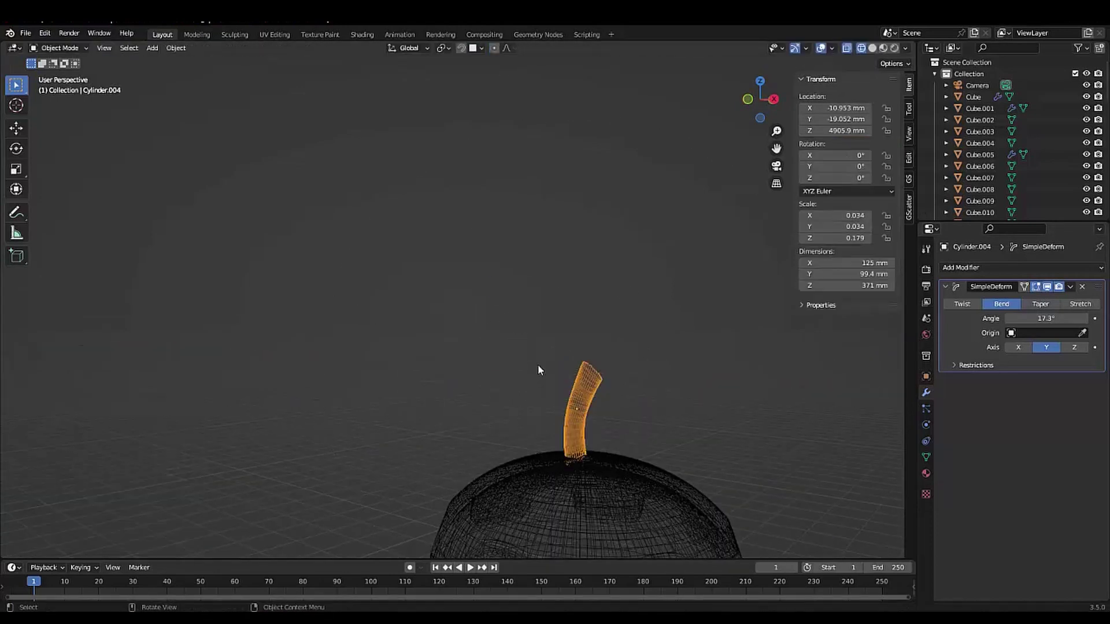
{"action": "key", "text": "shift+z"}
- Stretch the stem along Z, then move, tilt and scale its tip ring
{"action": "key", "text": "s"}
{"action": "key", "text": "z"}
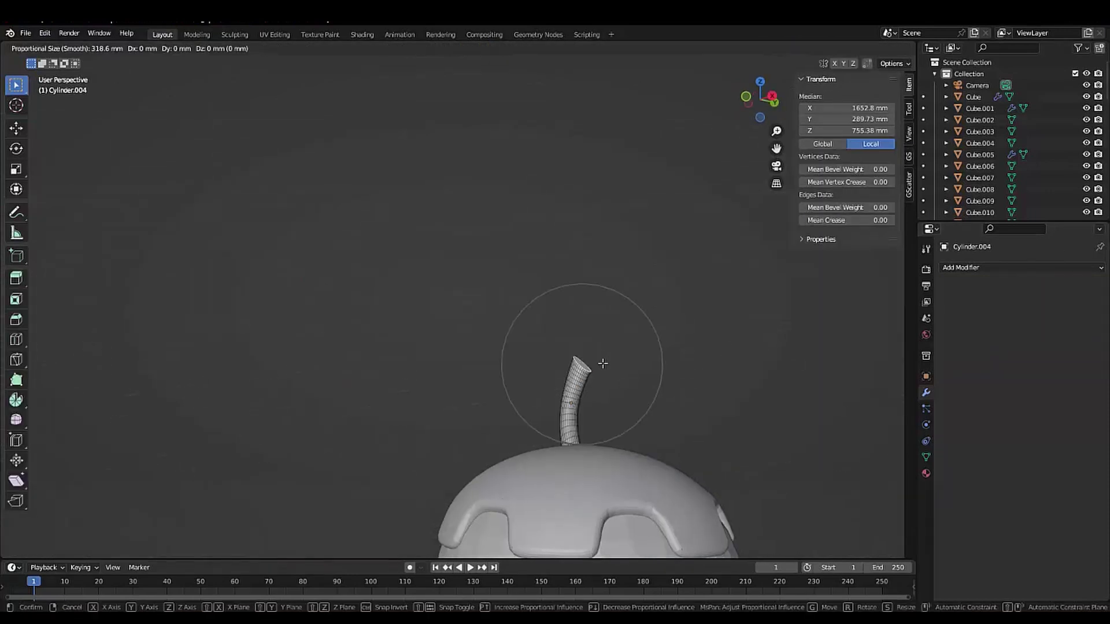
{"action": "left_click", "coordinate": [603, 363]}
{"action": "scroll", "coordinate": [659, 405], "scroll_direction": "up", "scroll_amount": 3}
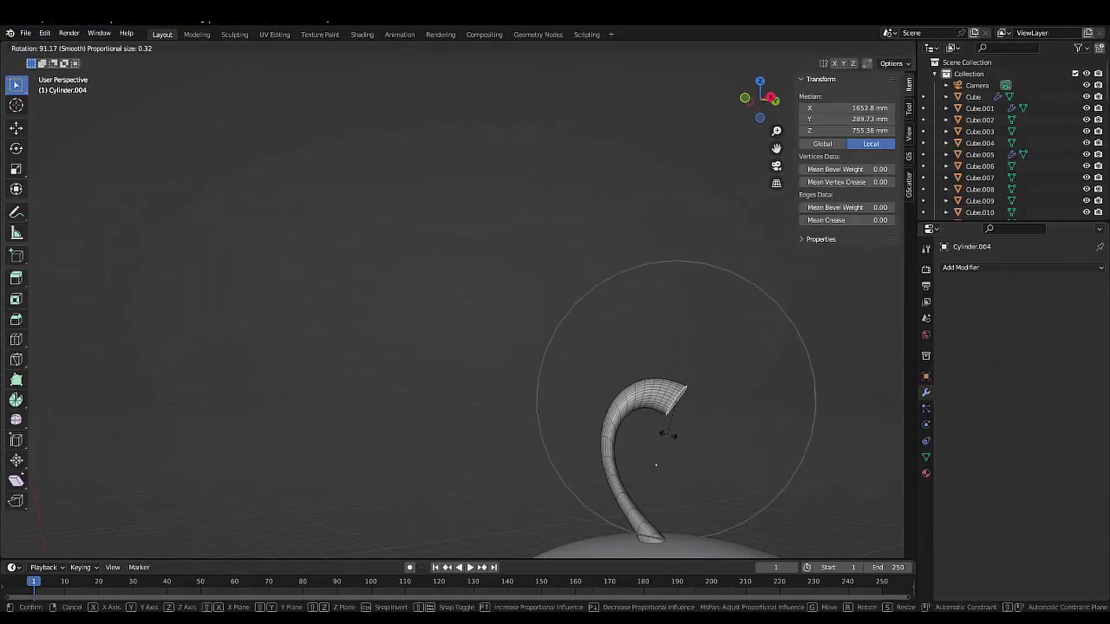
{"action": "left_click", "coordinate": [815, 489]}
{"action": "key", "text": "KP_Divide"}
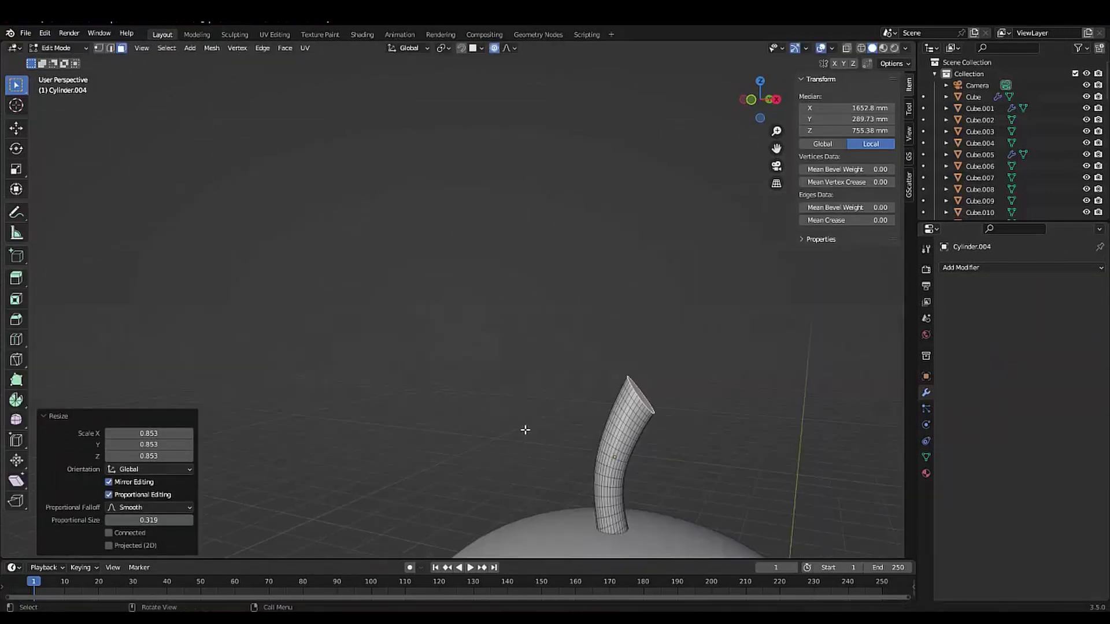
{"action": "key", "text": "s"}
{"action": "left_click", "coordinate": [431, 471]}
{"action": "key", "text": "KP_Divide"}
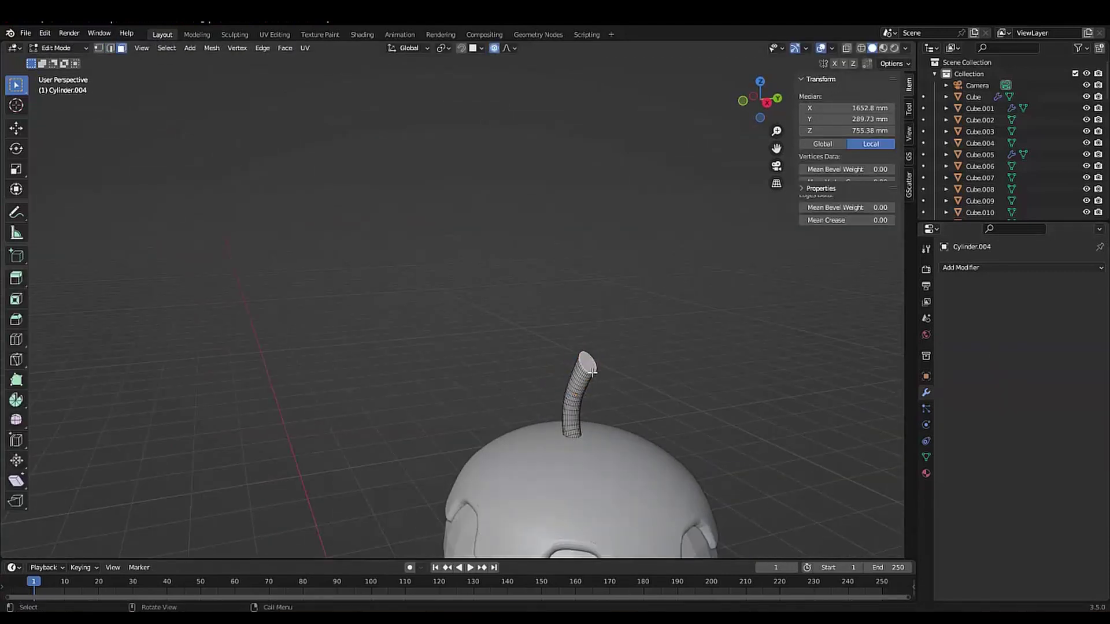
- Slide a stem edge loop, tilt the tip further, and scale down the stem's base ring
{"action": "key", "text": "g"}
{"action": "key", "text": "g"}
{"action": "left_click", "coordinate": [630, 356]}
{"action": "scroll", "coordinate": [674, 399], "scroll_direction": "up", "scroll_amount": 3}
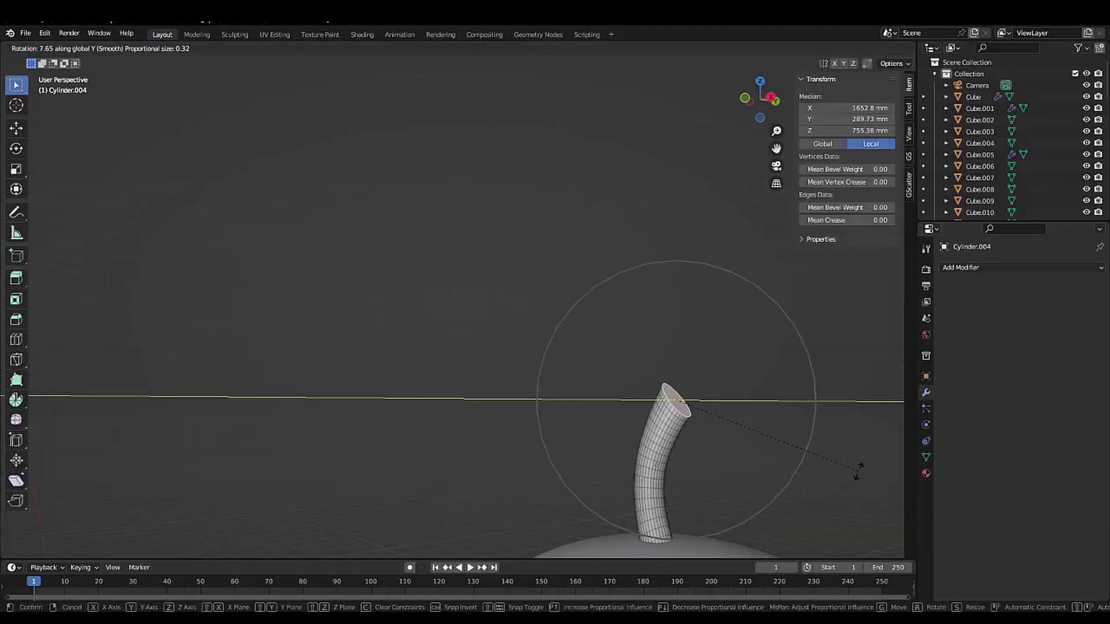
{"action": "left_click", "coordinate": [858, 471]}
{"action": "scroll", "coordinate": [858, 471], "scroll_direction": "down", "scroll_amount": 3}
{"action": "key", "text": "KP_Divide"}
{"action": "key", "text": "s"}
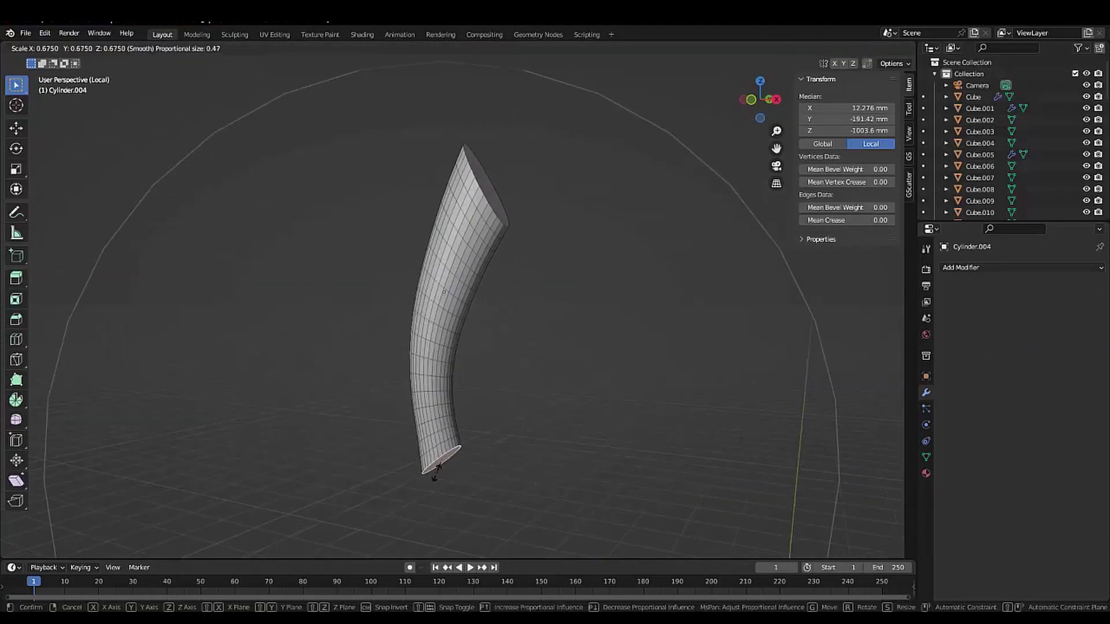
{"action": "left_click", "coordinate": [434, 471]}
{"action": "key", "text": "KP_Divide"}
{"action": "scroll", "coordinate": [435, 471], "scroll_direction": "down", "scroll_amount": 3}
{"action": "key", "text": "Tab"}
{"action": "left_click", "coordinate": [464, 276]}
- Push the selected edge loop down along Z
{"action": "key", "text": "Tab"}
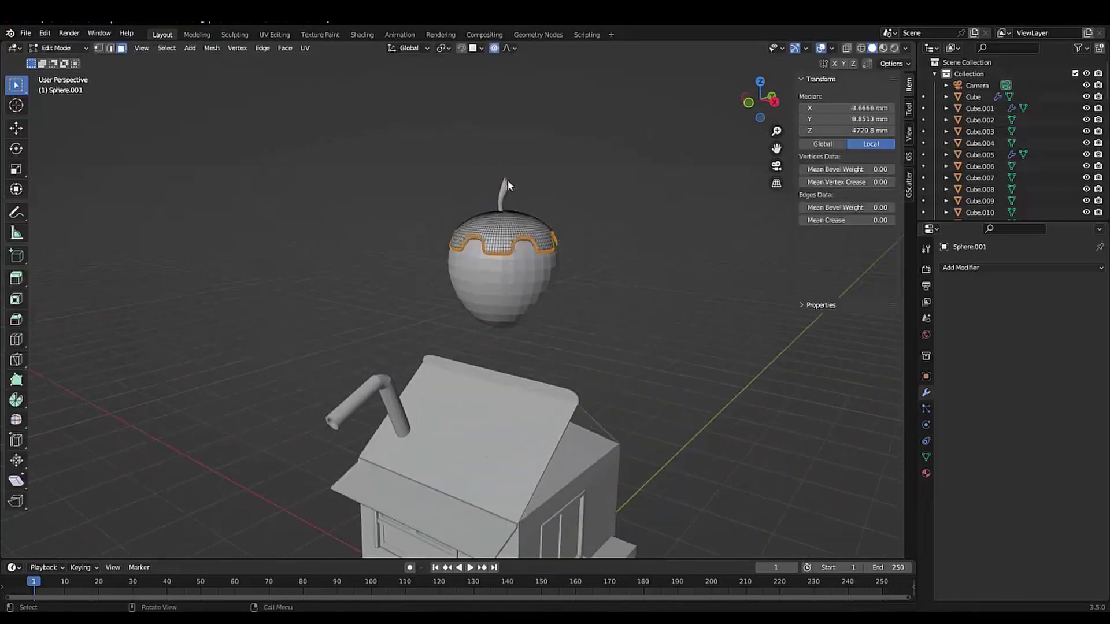
{"action": "scroll", "coordinate": [508, 185], "scroll_direction": "up", "scroll_amount": 2}
{"action": "scroll", "coordinate": [508, 185], "scroll_direction": "up", "scroll_amount": 3}
{"action": "scroll", "coordinate": [558, 229], "scroll_direction": "down", "scroll_amount": 2}
{"action": "key", "text": "g"}
{"action": "key", "text": "z"}
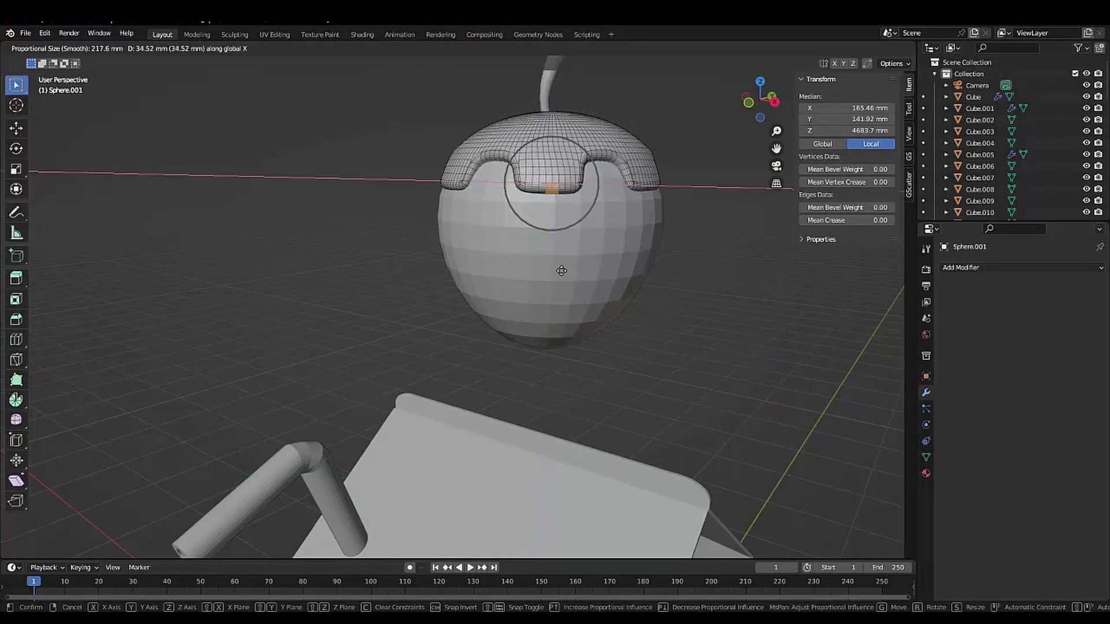
{"action": "left_click", "coordinate": [561, 271]}
- In face select mode, select a random scattering of the strawberry's faces
{"action": "key", "text": "Tab"}
{"action": "scroll", "coordinate": [310, 272], "scroll_direction": "down", "scroll_amount": 3}
{"action": "key", "text": "ctrl+Tab"}
{"action": "scroll", "coordinate": [514, 258], "scroll_direction": "up", "scroll_amount": 2}
{"action": "right_click", "coordinate": [515, 260]}
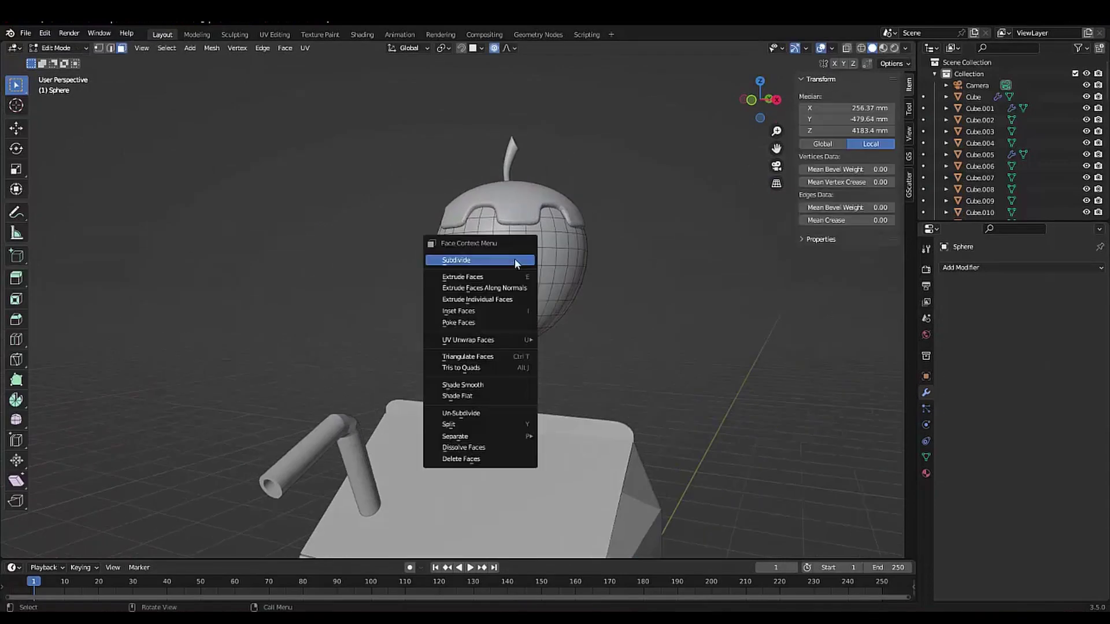
{"action": "left_click", "coordinate": [166, 48]}
{"action": "left_click", "coordinate": [190, 174]}
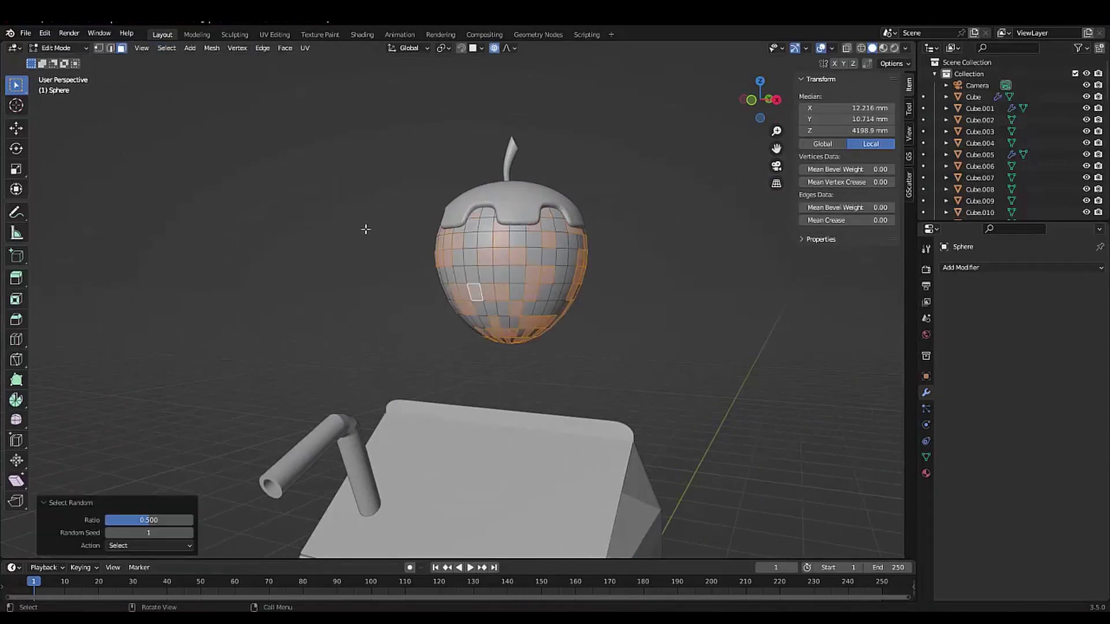
- Orbit around the strawberry to check the face selection from several angles
{"action": "middle_click_drag", "start_coordinate": [366, 230], "coordinate": [444, 281]}
{"action": "scroll", "coordinate": [444, 282], "scroll_direction": "up", "scroll_amount": 2}
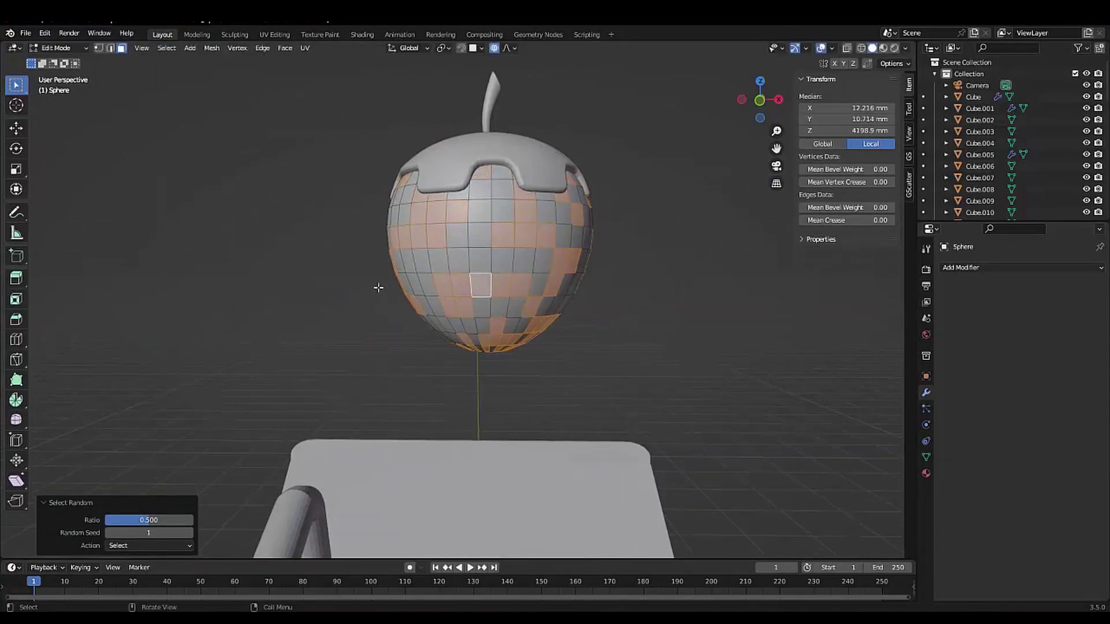
{"action": "mouse_move", "coordinate": [2, 315]}
{"action": "middle_mouse_down"}
{"action": "mouse_move", "coordinate": [587, 234]}
{"action": "mouse_move", "coordinate": [393, 282]}
{"action": "mouse_move", "coordinate": [408, 217]}
{"action": "middle_mouse_up"}
{"action": "scroll", "coordinate": [407, 217], "scroll_direction": "up", "scroll_amount": 4}
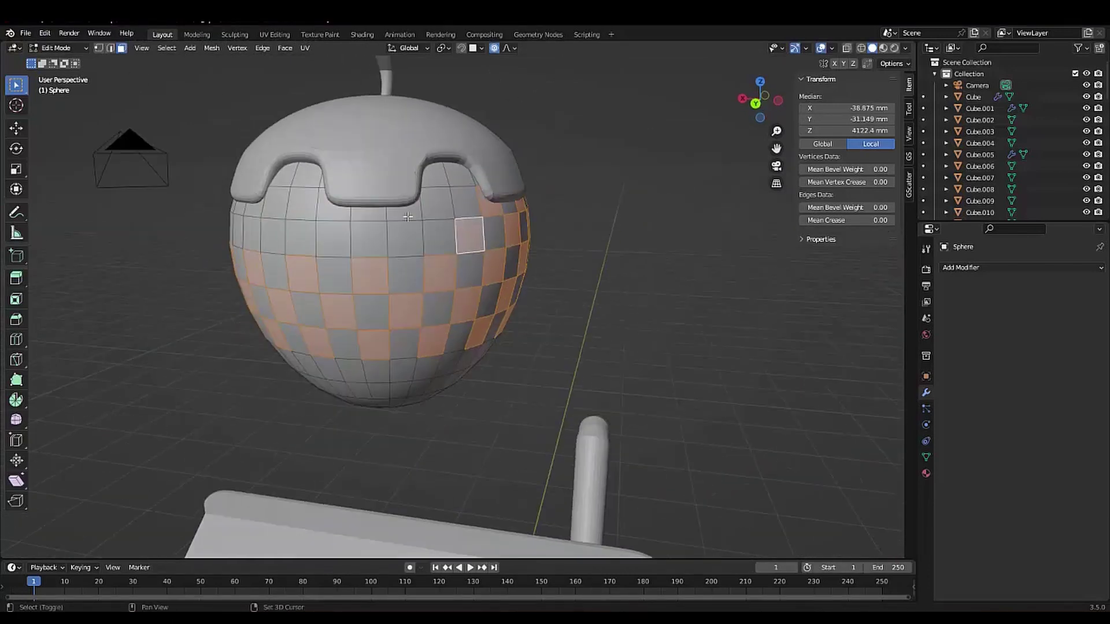
{"action": "mouse_move", "coordinate": [282, 180]}
{"action": "middle_mouse_down"}
{"action": "mouse_move", "coordinate": [346, 172]}
{"action": "mouse_move", "coordinate": [325, 322]}
{"action": "middle_mouse_up"}
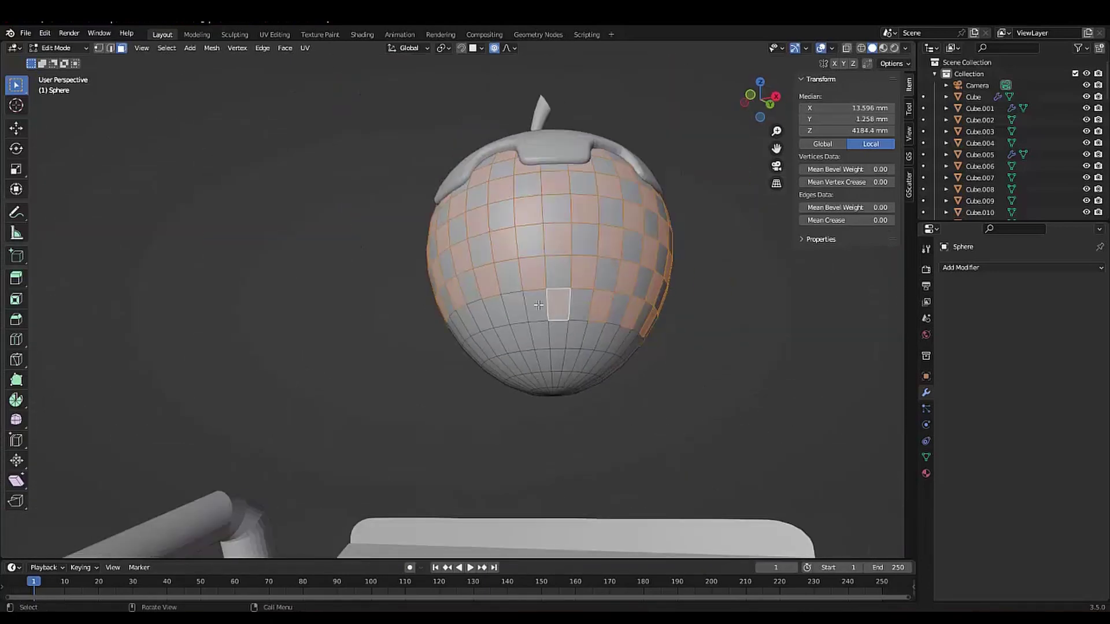
{"action": "scroll", "coordinate": [325, 322], "scroll_direction": "up", "scroll_amount": 3}
{"action": "scroll", "coordinate": [248, 294], "scroll_direction": "down", "scroll_amount": 4}
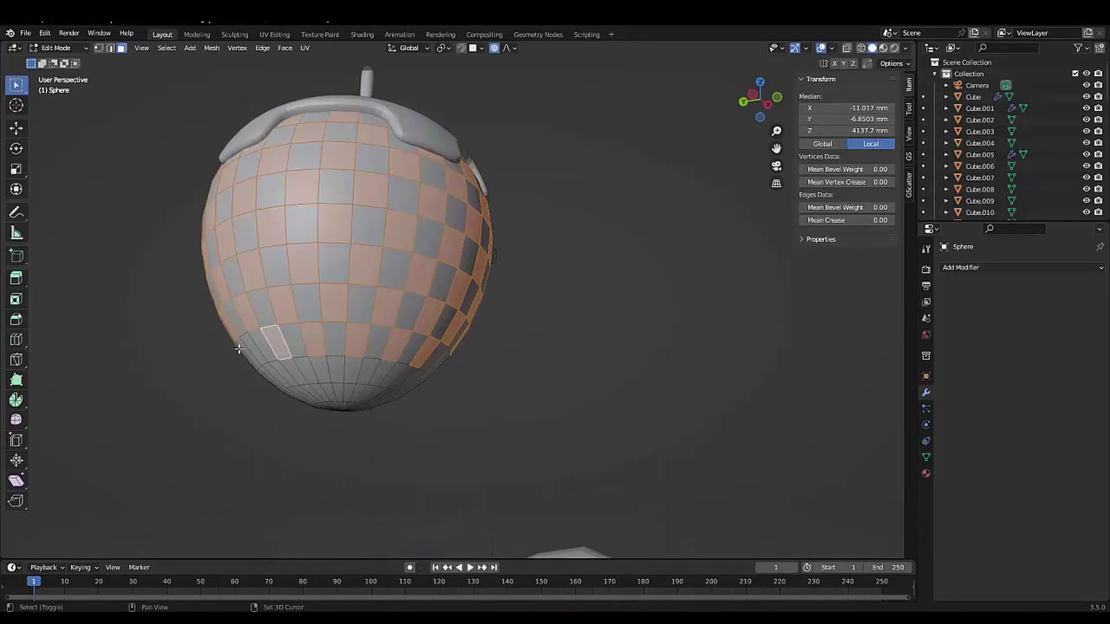
{"action": "middle_click_drag", "start_coordinate": [334, 333], "coordinate": [637, 318]}
{"action": "scroll", "coordinate": [638, 318], "scroll_direction": "down", "scroll_amount": 3}
{"action": "scroll", "coordinate": [495, 389], "scroll_direction": "down", "scroll_amount": 2}
- Inset the selected checker faces by 14.42 mm
{"action": "key", "text": "i"}
{"action": "left_click", "coordinate": [495, 389]}
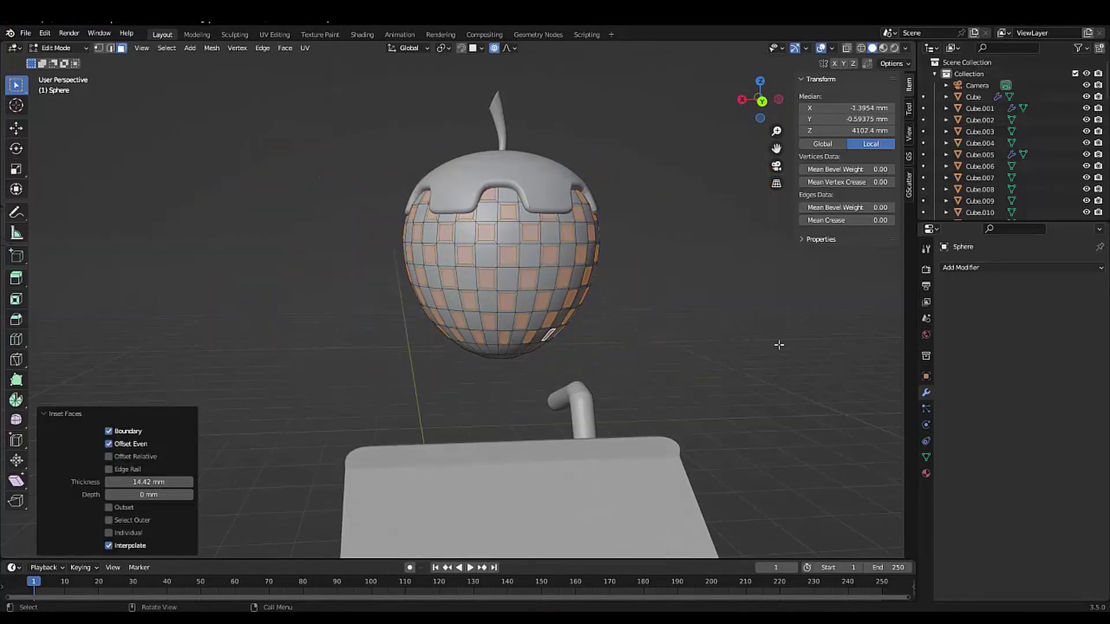
{"action": "left_click", "coordinate": [926, 473]}
- Add a second material slot with a new material assigned to the inset faces
{"action": "left_click", "coordinate": [1023, 317]}
{"action": "left_click", "coordinate": [1100, 267]}
{"action": "left_click", "coordinate": [995, 338]}
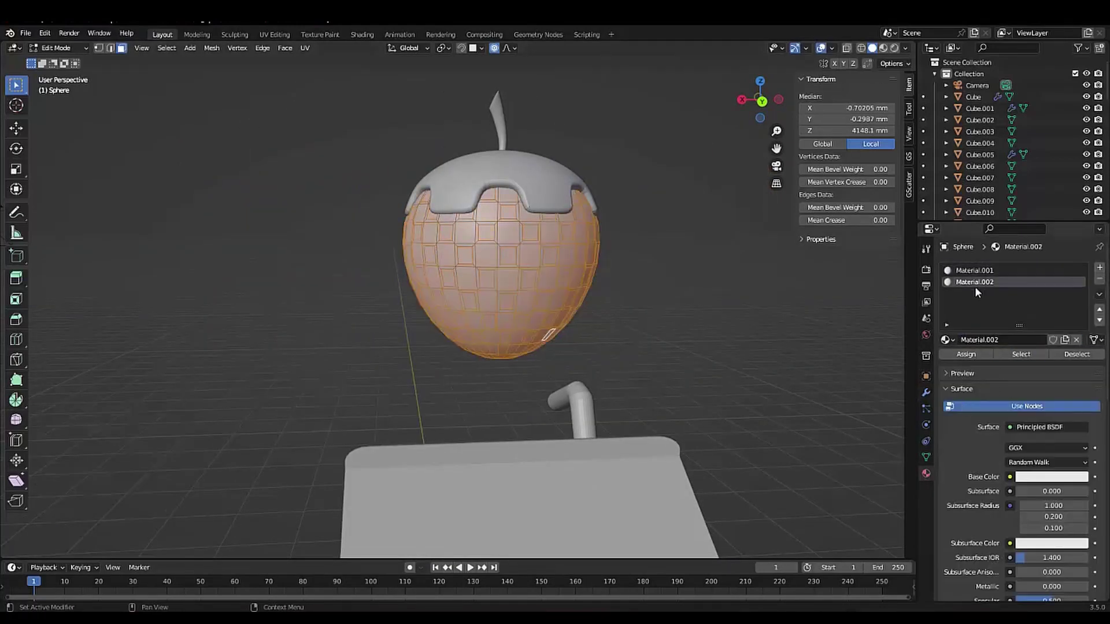
{"action": "left_click", "coordinate": [1009, 355]}
- Extrude the material faces in place
{"action": "middle_click_drag", "start_coordinate": [809, 324], "coordinate": [604, 287]}
{"action": "scroll", "coordinate": [304, 292], "scroll_direction": "up", "scroll_amount": 3}
{"action": "key", "text": "e"}
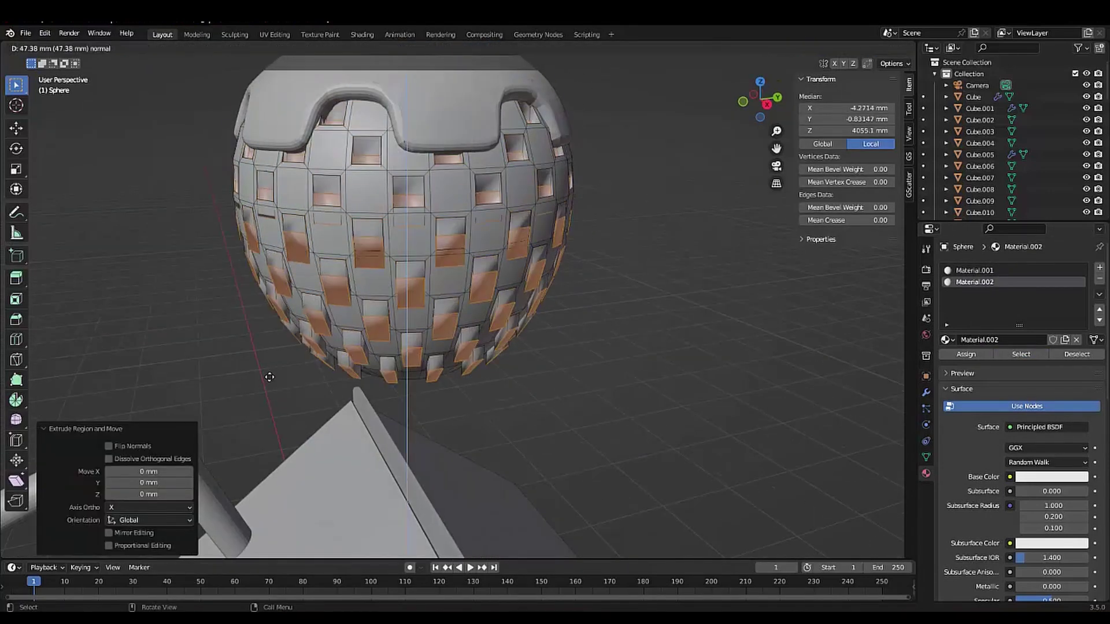
{"action": "left_click", "coordinate": [269, 377]}
{"action": "middle_click_drag", "start_coordinate": [270, 377], "coordinate": [342, 210]}
{"action": "scroll", "coordinate": [343, 209], "scroll_direction": "down", "scroll_amount": 3}
- Select several faces on the lower strawberry
{"action": "mouse_move", "coordinate": [303, 388]}
{"action": "middle_mouse_down"}
{"action": "mouse_move", "coordinate": [358, 323]}
{"action": "mouse_move", "coordinate": [474, 301]}
{"action": "middle_mouse_up"}
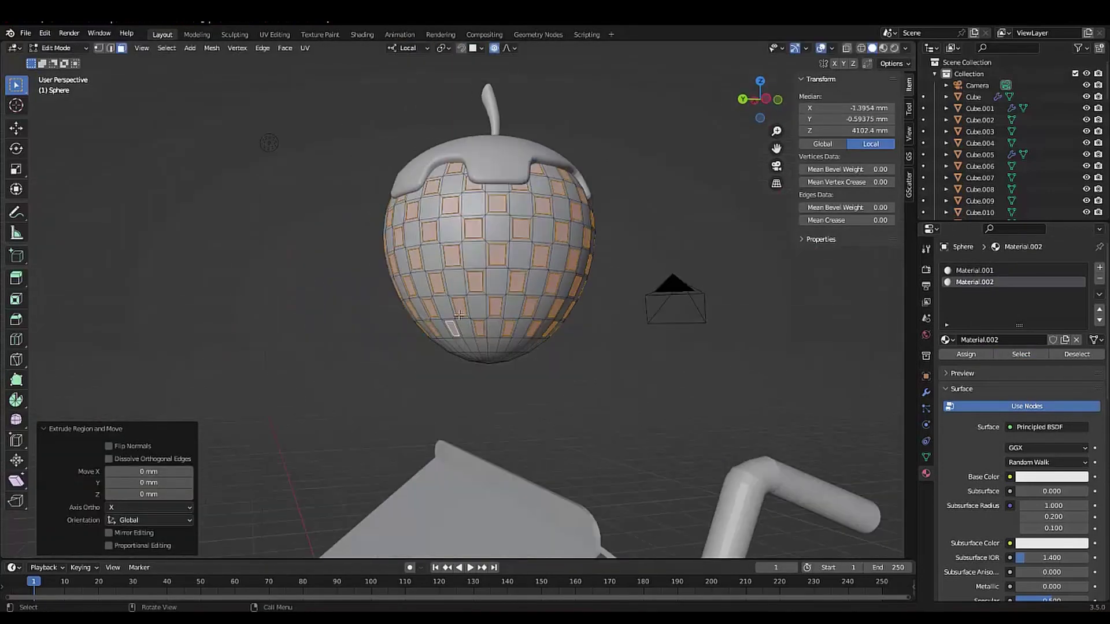
{"action": "scroll", "coordinate": [521, 324], "scroll_direction": "up", "scroll_amount": 3}
{"action": "left_click", "coordinate": [604, 320]}
{"action": "left_click", "coordinate": [572, 350], "text": "shift"}
{"action": "left_click", "coordinate": [561, 324], "text": "shift"}
{"action": "scroll", "coordinate": [694, 408], "scroll_direction": "down", "scroll_amount": 3}
- Confirm the lifted face copy, separate it as its own shell object and frame it
{"action": "middle_click_drag", "start_coordinate": [693, 409], "coordinate": [520, 260]}
{"action": "scroll", "coordinate": [520, 260], "scroll_direction": "down", "scroll_amount": 2}
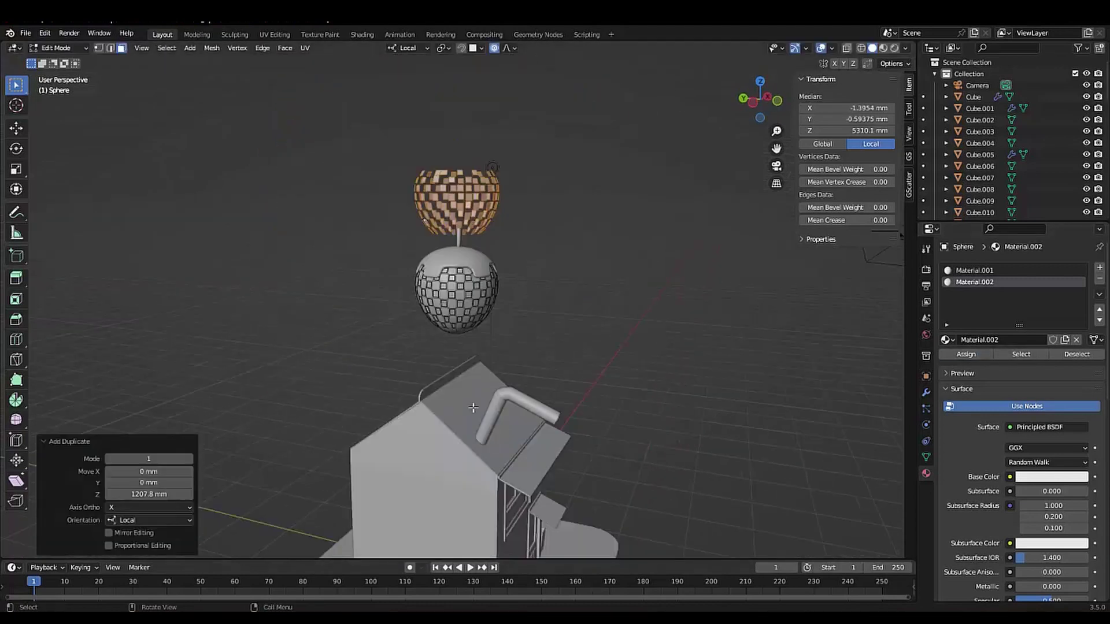
{"action": "left_click", "coordinate": [826, 310]}
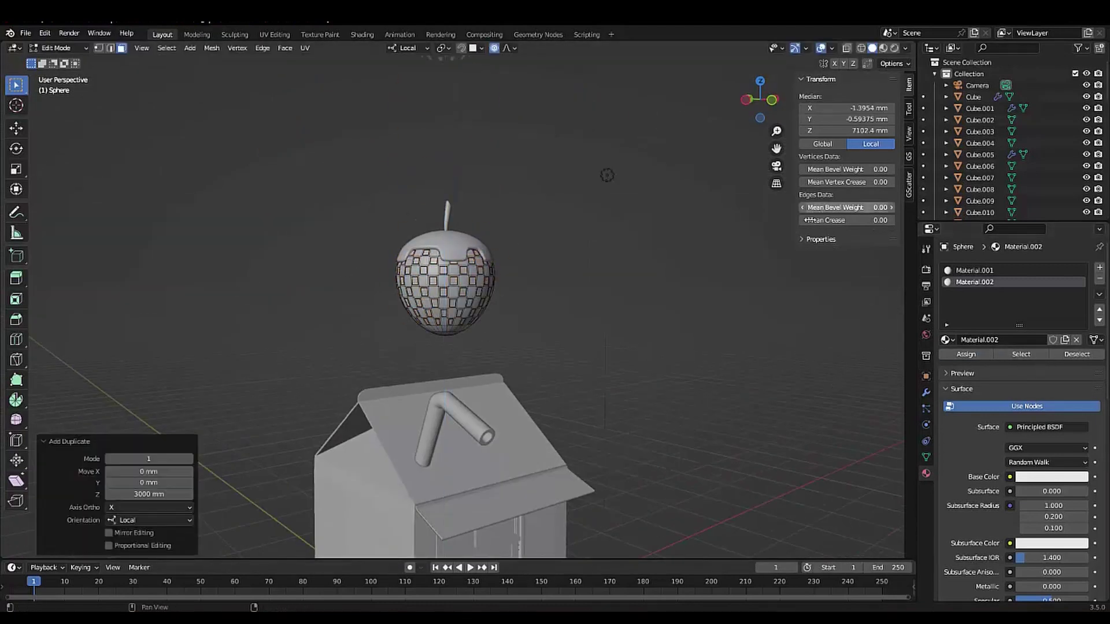
{"action": "scroll", "coordinate": [462, 203], "scroll_direction": "down", "scroll_amount": 2}
{"action": "key", "text": "Tab"}
{"action": "key", "text": "KP_Decimal"}
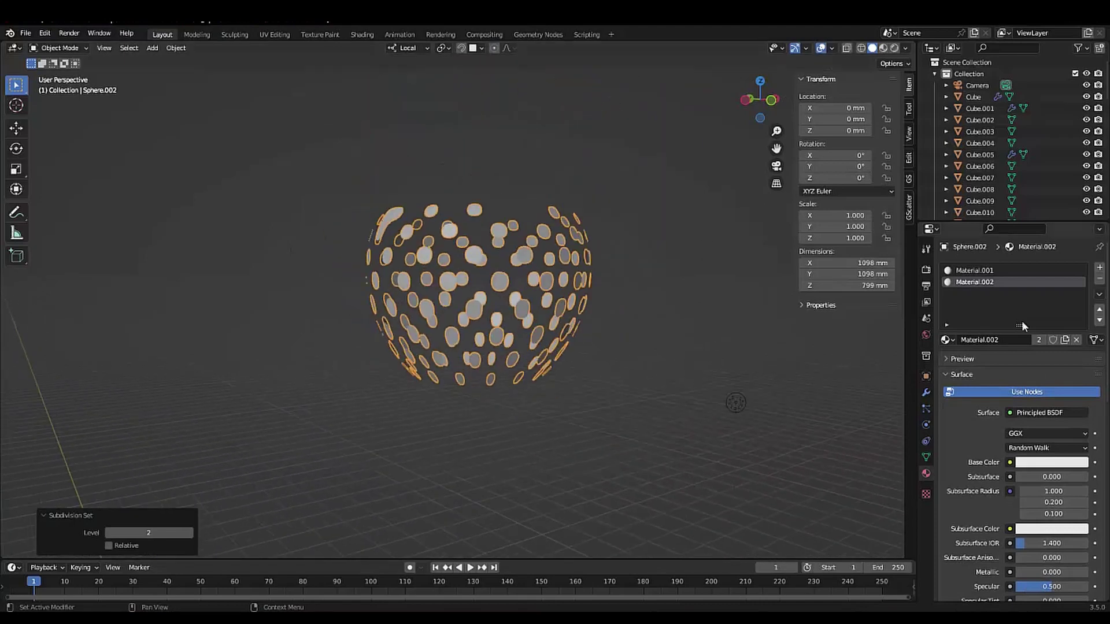
- Add a Solidify modifier to the shell and move it down 3000 on Z onto the strawberry
{"action": "left_click", "coordinate": [925, 393]}
{"action": "left_click", "coordinate": [1020, 267]}
{"action": "left_click", "coordinate": [865, 462]}
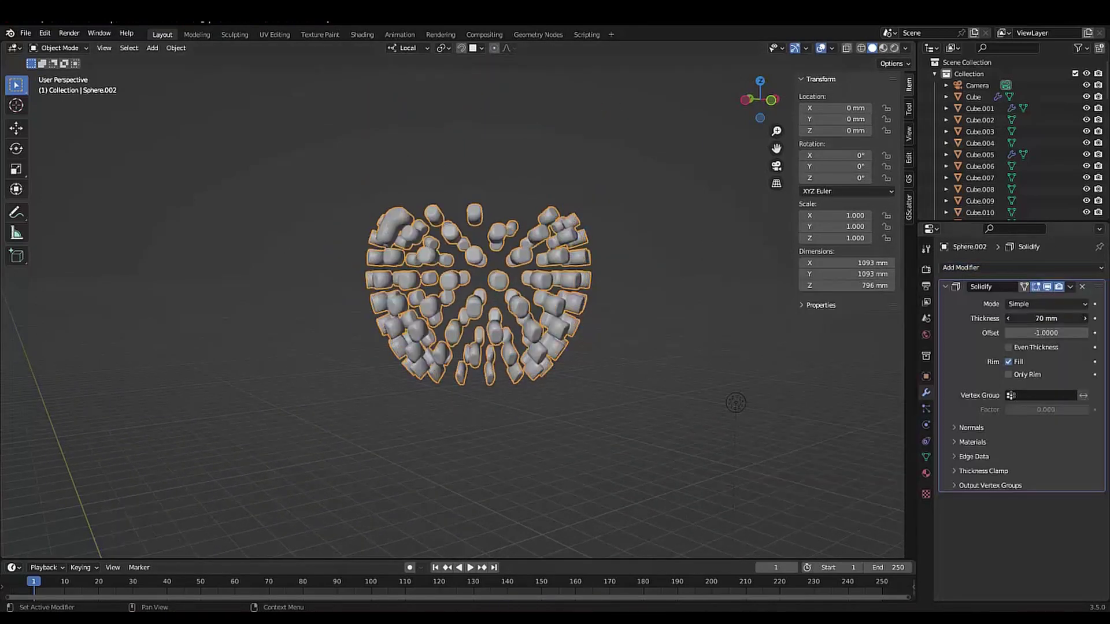
{"action": "scroll", "coordinate": [638, 322], "scroll_direction": "down", "scroll_amount": 6}
{"action": "type", "text": "gz-3000"}
{"action": "key", "text": "Return"}
{"action": "scroll", "coordinate": [396, 322], "scroll_direction": "up", "scroll_amount": 4}
- Set the shell's Solidify thickness to -10 mm
{"action": "middle_click_drag", "start_coordinate": [397, 322], "coordinate": [523, 486]}
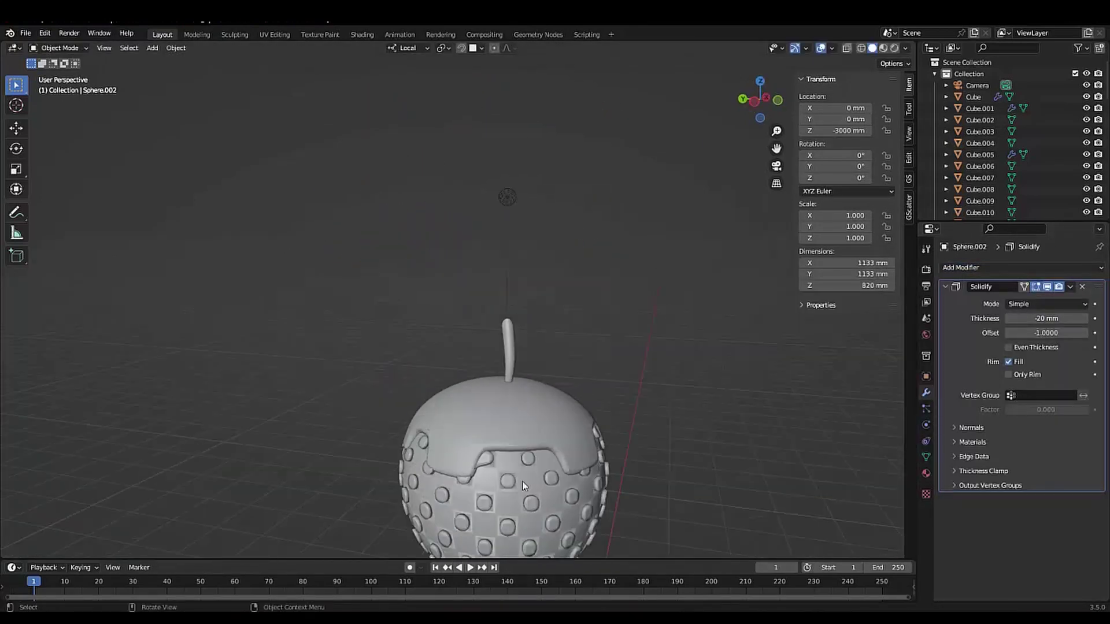
{"action": "type", "text": "0"}
{"action": "key", "text": "Return"}
{"action": "scroll", "coordinate": [408, 411], "scroll_direction": "up", "scroll_amount": 3}
{"action": "mouse_move", "coordinate": [408, 412]}
{"action": "middle_mouse_down"}
{"action": "mouse_move", "coordinate": [508, 323]}
{"action": "mouse_move", "coordinate": [453, 210]}
{"action": "middle_mouse_up"}
{"action": "key", "text": "minus"}
{"action": "scroll", "coordinate": [482, 304], "scroll_direction": "down", "scroll_amount": 5}
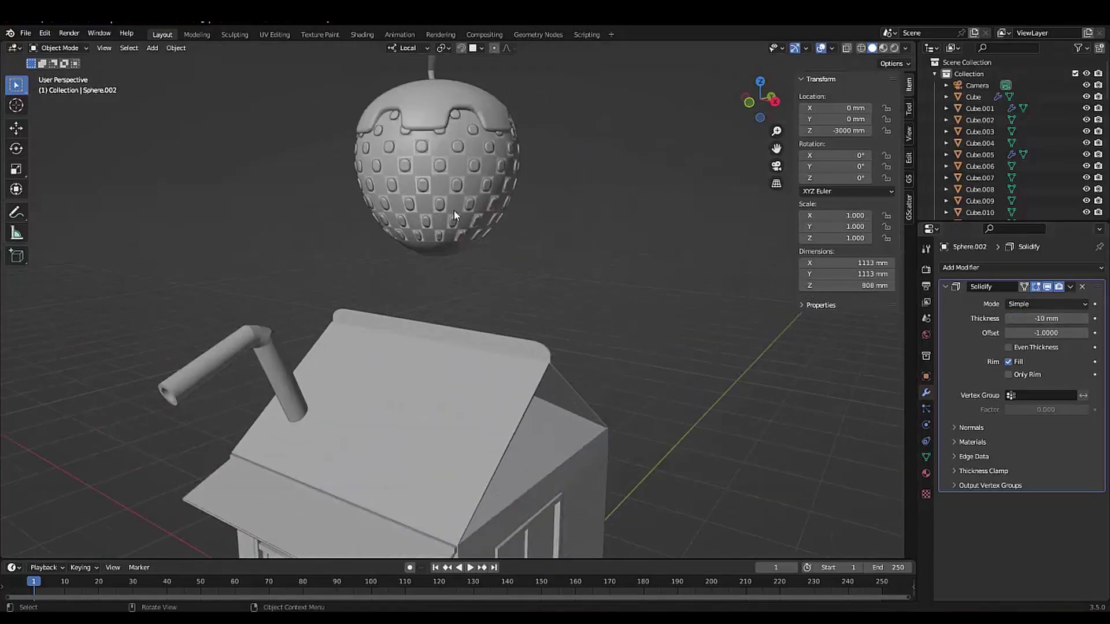
- Duplicate the seeded strawberry and move the copy along X beside the original
{"action": "left_click", "coordinate": [454, 210]}
{"action": "key", "text": "shift+d"}
{"action": "key", "text": "Escape"}
{"action": "key", "text": "g"}
{"action": "key", "text": "x"}
{"action": "left_click", "coordinate": [425, 227]}
- Enter Edit Mode on the copy, switching from its body to the copied seed shell
{"action": "left_click", "coordinate": [646, 216]}
{"action": "key", "text": "Tab"}
{"action": "scroll", "coordinate": [646, 216], "scroll_direction": "up", "scroll_amount": 5}
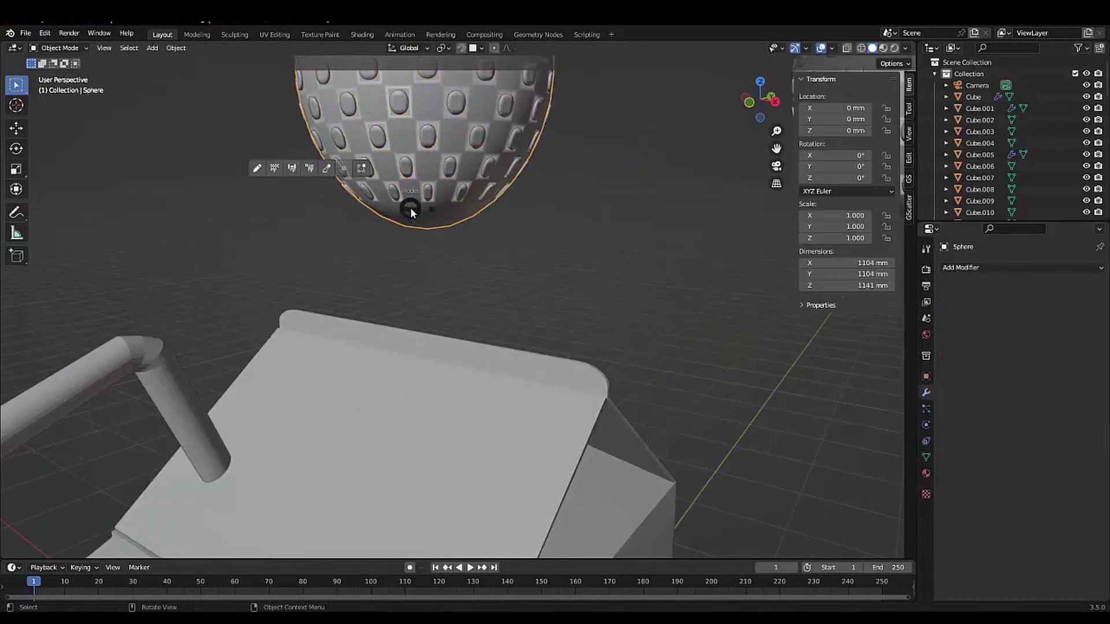
{"action": "scroll", "coordinate": [383, 159], "scroll_direction": "down", "scroll_amount": 5}
{"action": "scroll", "coordinate": [578, 233], "scroll_direction": "up", "scroll_amount": 4}
{"action": "key", "text": "Tab"}
{"action": "left_click", "coordinate": [578, 233]}
{"action": "key", "text": "Tab"}
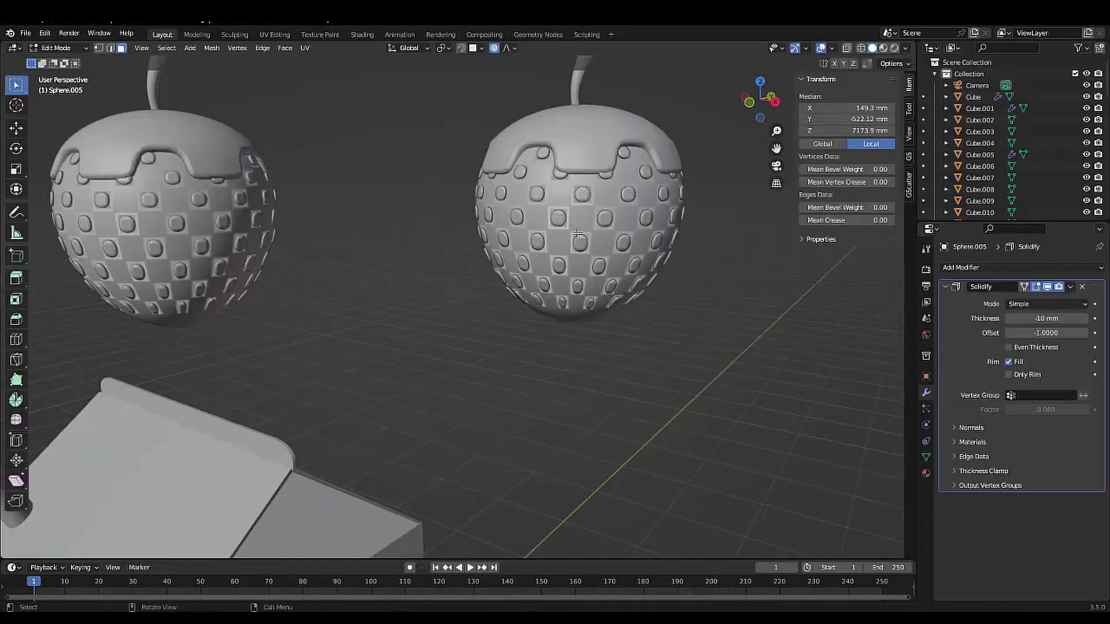
- Select the lower seed faces on the copied strawberry from several angles
{"action": "middle_click_drag", "start_coordinate": [628, 195], "coordinate": [523, 248]}
{"action": "left_click", "coordinate": [523, 248]}
{"action": "left_click", "coordinate": [529, 190], "text": "shift"}
{"action": "left_click", "coordinate": [549, 217], "text": "shift"}
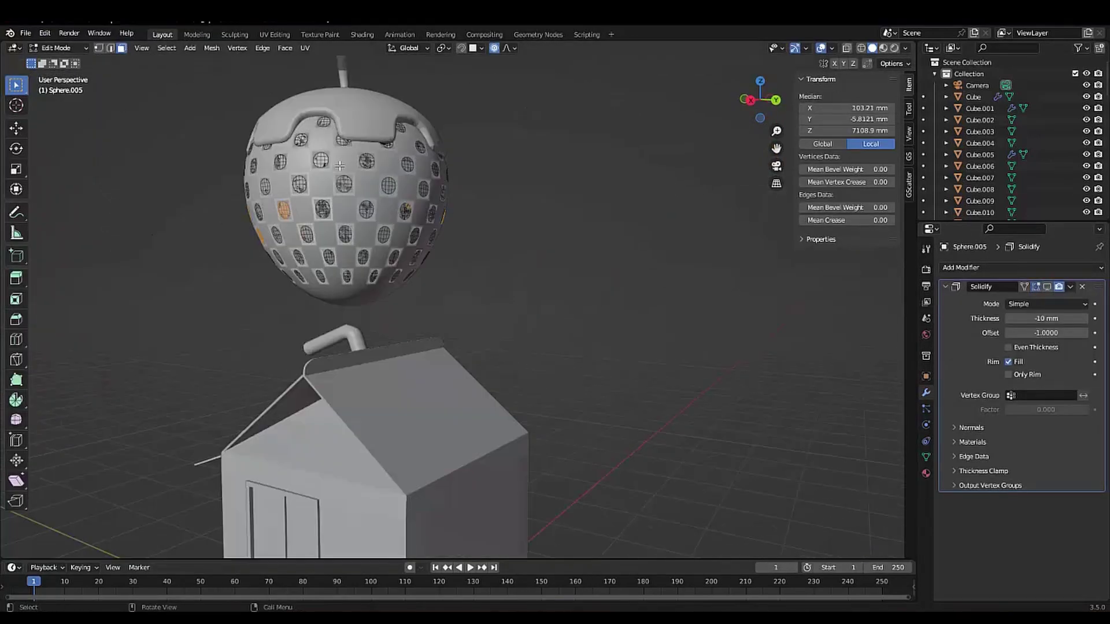
{"action": "left_click", "coordinate": [403, 216], "text": "shift"}
{"action": "middle_click_drag", "start_coordinate": [402, 215], "coordinate": [368, 118]}
{"action": "left_click", "coordinate": [274, 171], "text": "shift"}
{"action": "middle_click_drag", "start_coordinate": [274, 171], "coordinate": [335, 154]}
{"action": "left_click", "coordinate": [564, 115], "text": "shift"}
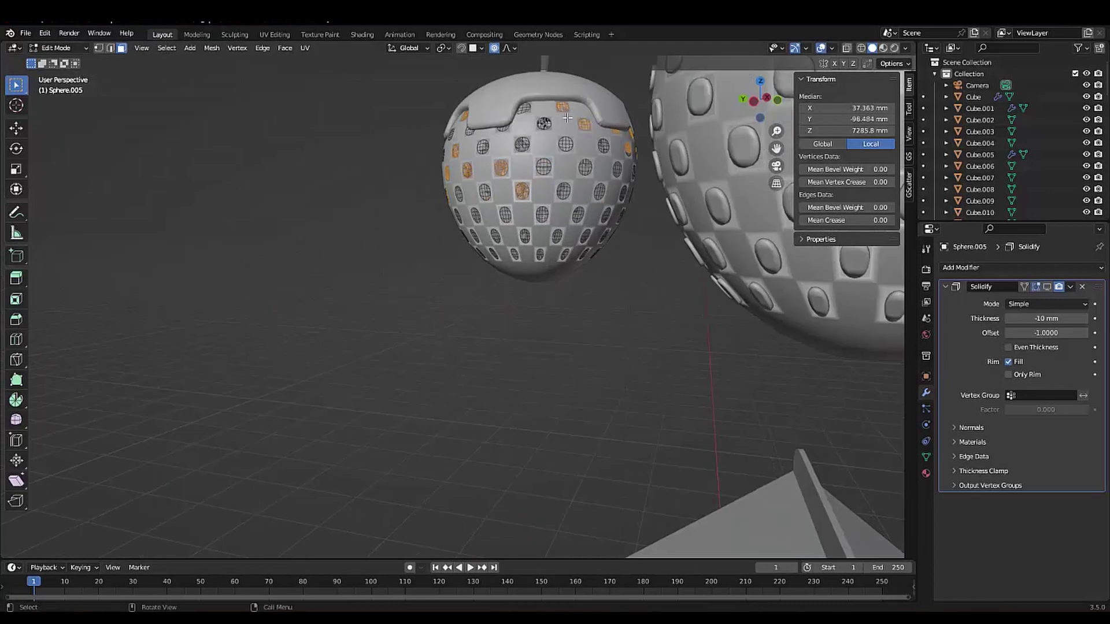
{"action": "mouse_move", "coordinate": [564, 114]}
{"action": "middle_mouse_down"}
{"action": "mouse_move", "coordinate": [685, 82]}
{"action": "mouse_move", "coordinate": [394, 218]}
{"action": "mouse_move", "coordinate": [407, 330]}
{"action": "middle_mouse_up"}
{"action": "scroll", "coordinate": [685, 82], "scroll_direction": "down", "scroll_amount": 4}
{"action": "left_click", "coordinate": [395, 218], "text": "shift"}
{"action": "left_click", "coordinate": [408, 330]}
- Use X-ray to pick the hidden lower seed faces, then delete the selected seeds
{"action": "key", "text": "shift+z"}
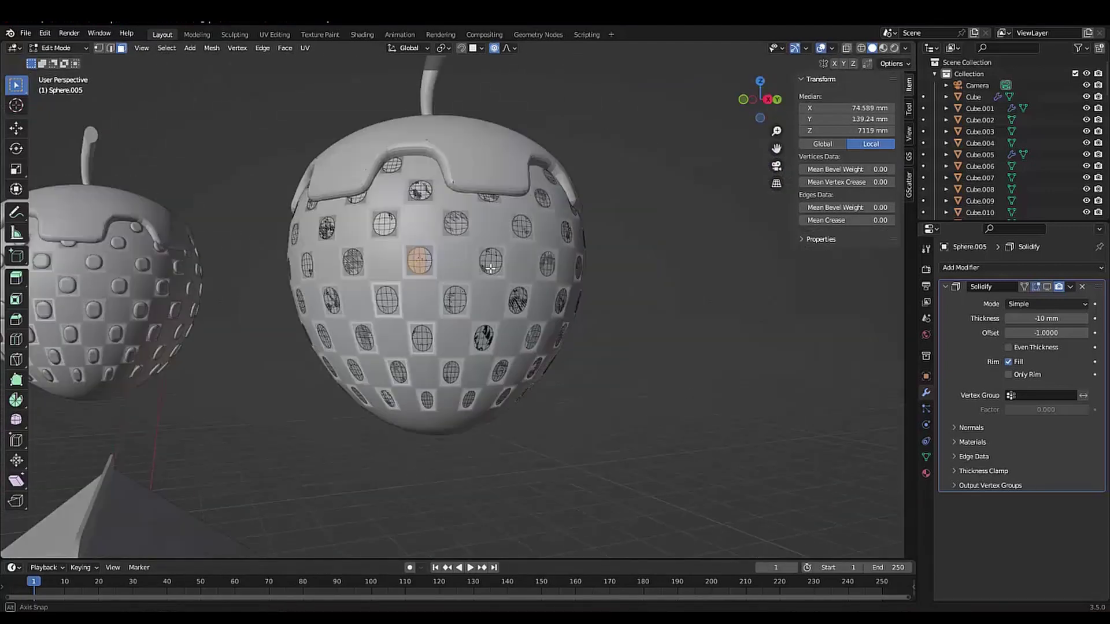
{"action": "left_click", "coordinate": [503, 301], "text": "shift"}
{"action": "middle_click_drag", "start_coordinate": [528, 350], "coordinate": [389, 389]}
{"action": "key", "text": "alt+a"}
{"action": "key", "text": "shift+z"}
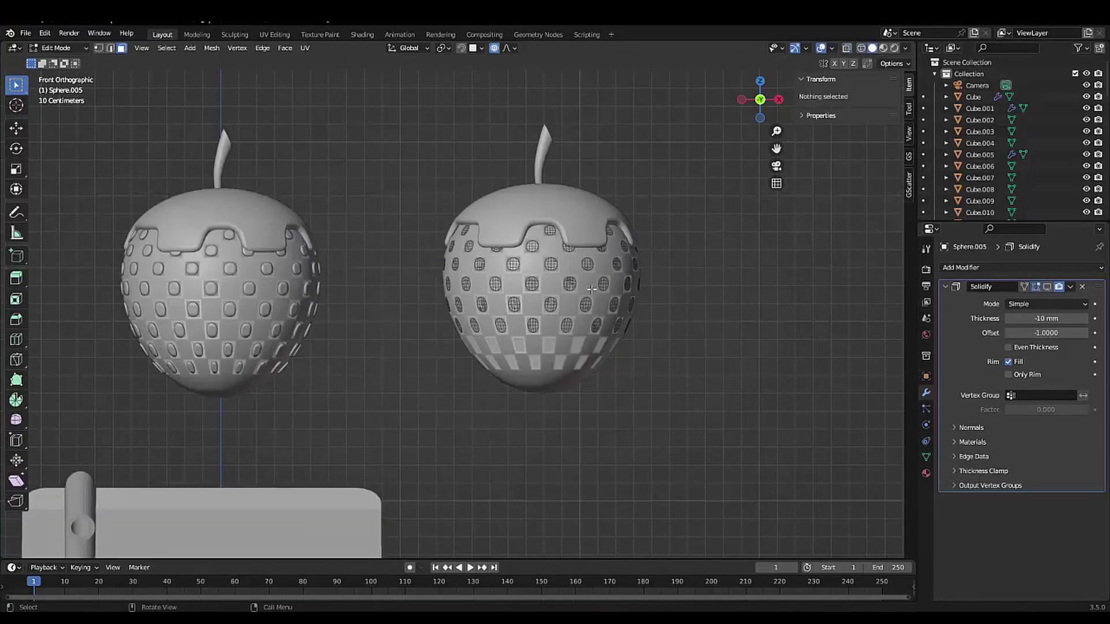
{"action": "mouse_move", "coordinate": [466, 330]}
{"action": "middle_mouse_down"}
{"action": "mouse_move", "coordinate": [374, 321]}
{"action": "mouse_move", "coordinate": [267, 354]}
{"action": "middle_mouse_up"}
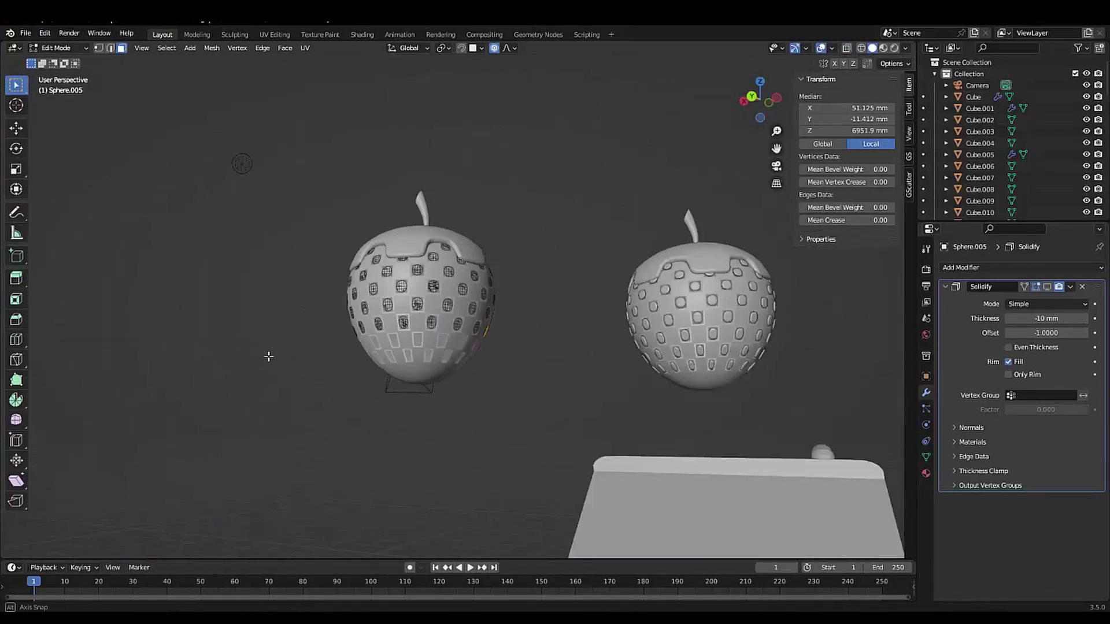
{"action": "scroll", "coordinate": [268, 354], "scroll_direction": "up", "scroll_amount": 5}
{"action": "left_click", "coordinate": [618, 325], "text": "shift"}
{"action": "scroll", "coordinate": [671, 282], "scroll_direction": "up", "scroll_amount": 2}
{"action": "left_click", "coordinate": [691, 285], "text": "shift"}
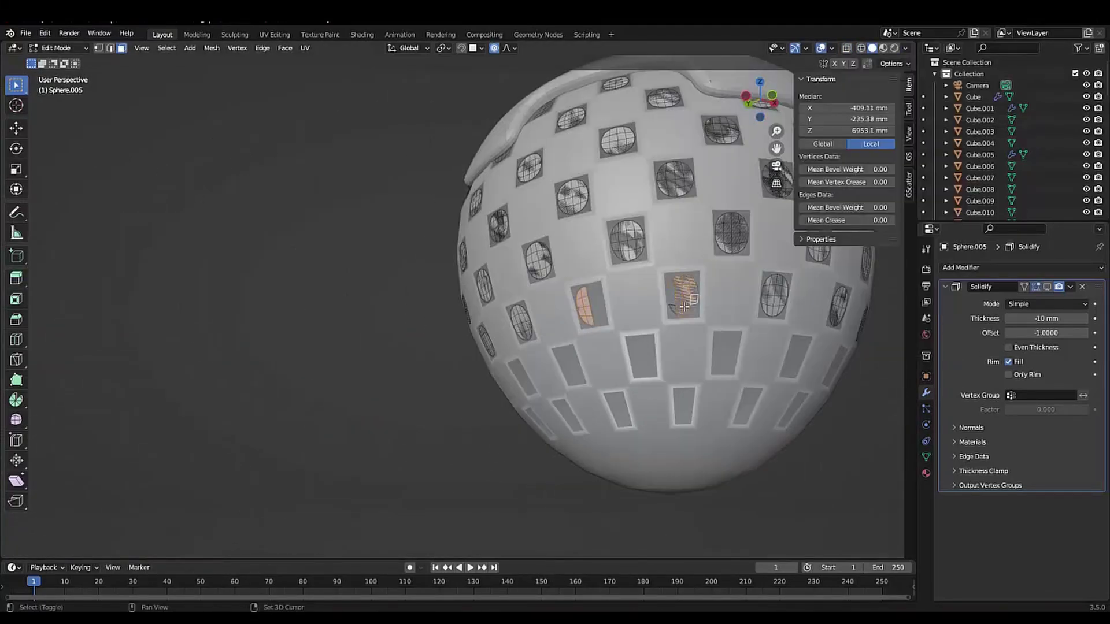
{"action": "key", "text": "alt+a"}
- Check the trimmed seed shell from several angles, then exit Edit Mode
{"action": "scroll", "coordinate": [684, 307], "scroll_direction": "down", "scroll_amount": 4}
{"action": "middle_click_drag", "start_coordinate": [520, 289], "coordinate": [433, 298]}
{"action": "key", "text": "b"}
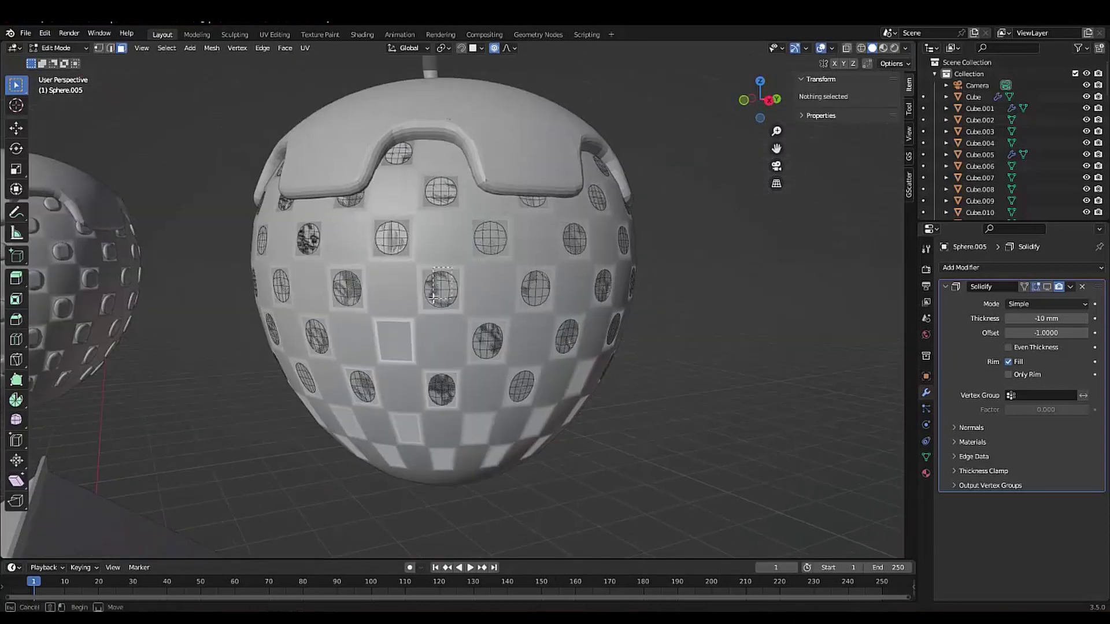
{"action": "scroll", "coordinate": [433, 298], "scroll_direction": "down", "scroll_amount": 3}
{"action": "mouse_move", "coordinate": [479, 466]}
{"action": "middle_mouse_down"}
{"action": "mouse_move", "coordinate": [404, 405]}
{"action": "mouse_move", "coordinate": [318, 440]}
{"action": "middle_mouse_up"}
{"action": "scroll", "coordinate": [286, 458], "scroll_direction": "up", "scroll_amount": 3}
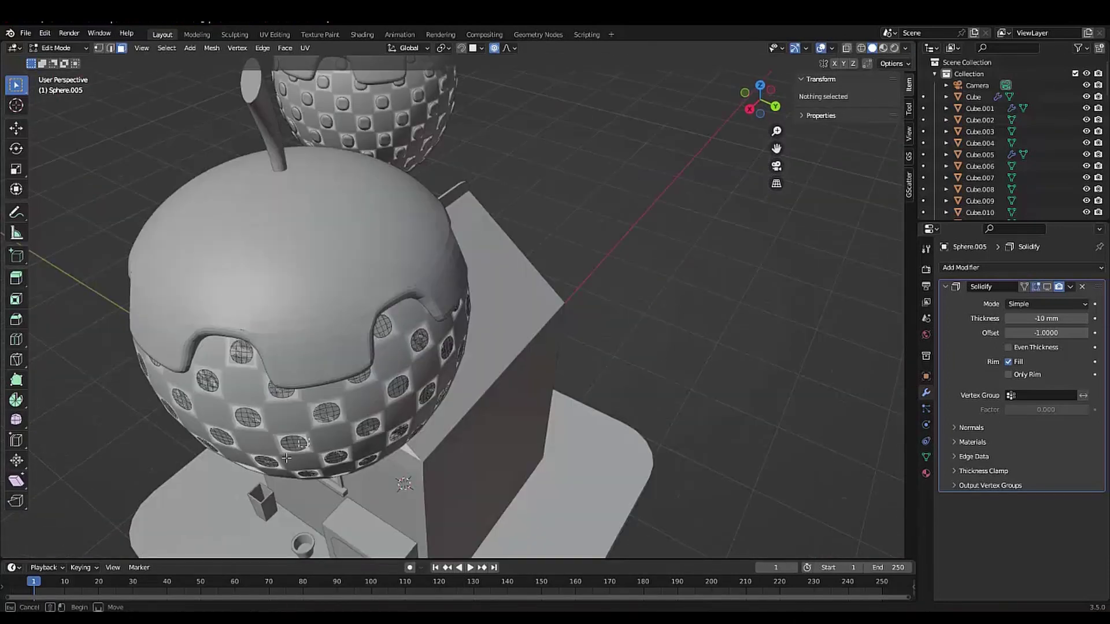
{"action": "scroll", "coordinate": [347, 462], "scroll_direction": "down", "scroll_amount": 3}
{"action": "middle_click_drag", "start_coordinate": [384, 465], "coordinate": [380, 367]}
{"action": "scroll", "coordinate": [347, 322], "scroll_direction": "up", "scroll_amount": 4}
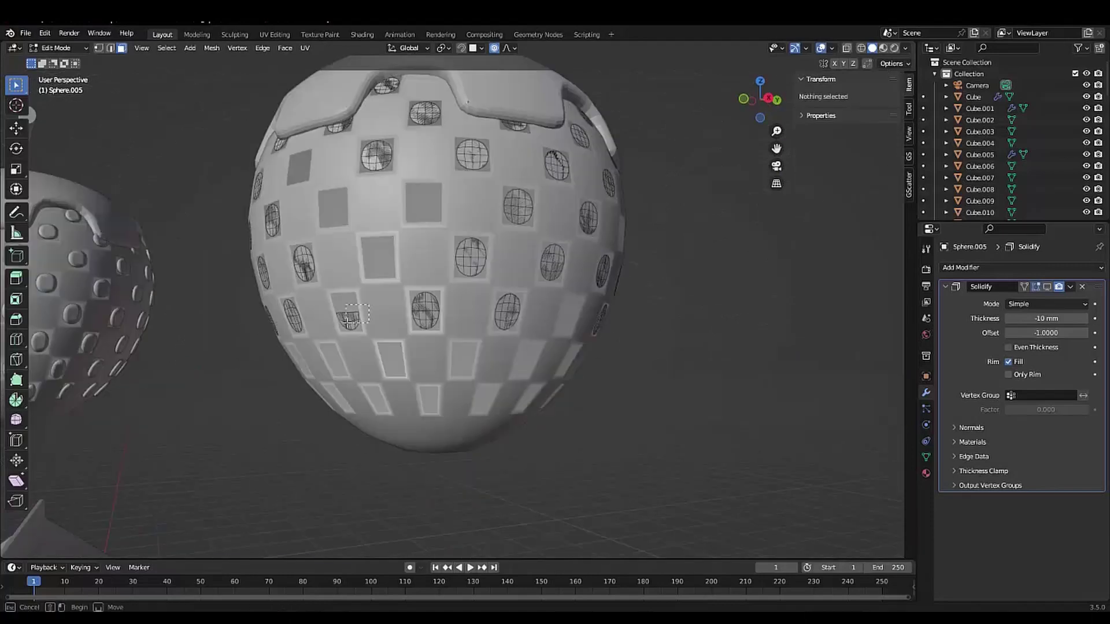
{"action": "key", "text": "Escape"}
{"action": "scroll", "coordinate": [348, 322], "scroll_direction": "down", "scroll_amount": 3}
{"action": "middle_click_drag", "start_coordinate": [347, 322], "coordinate": [404, 289]}
{"action": "key", "text": "Tab"}
- Select the right-hand strawberry and resize it
{"action": "scroll", "coordinate": [435, 283], "scroll_direction": "down", "scroll_amount": 3}
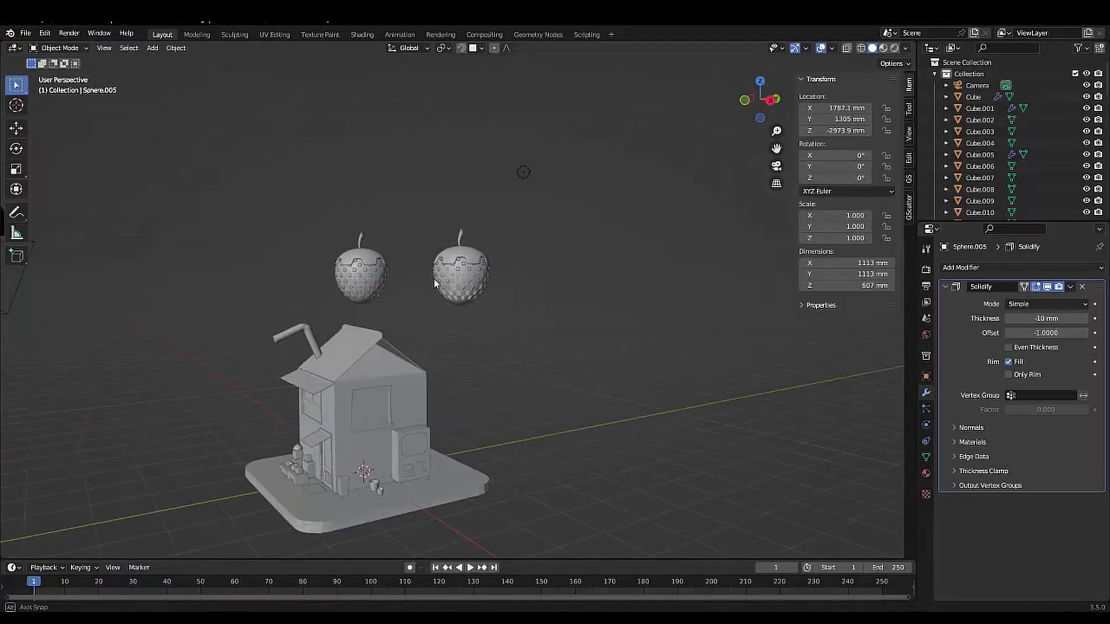
{"action": "scroll", "coordinate": [435, 283], "scroll_direction": "up", "scroll_amount": 3}
{"action": "left_click", "coordinate": [450, 209]}
{"action": "left_click", "coordinate": [429, 370]}
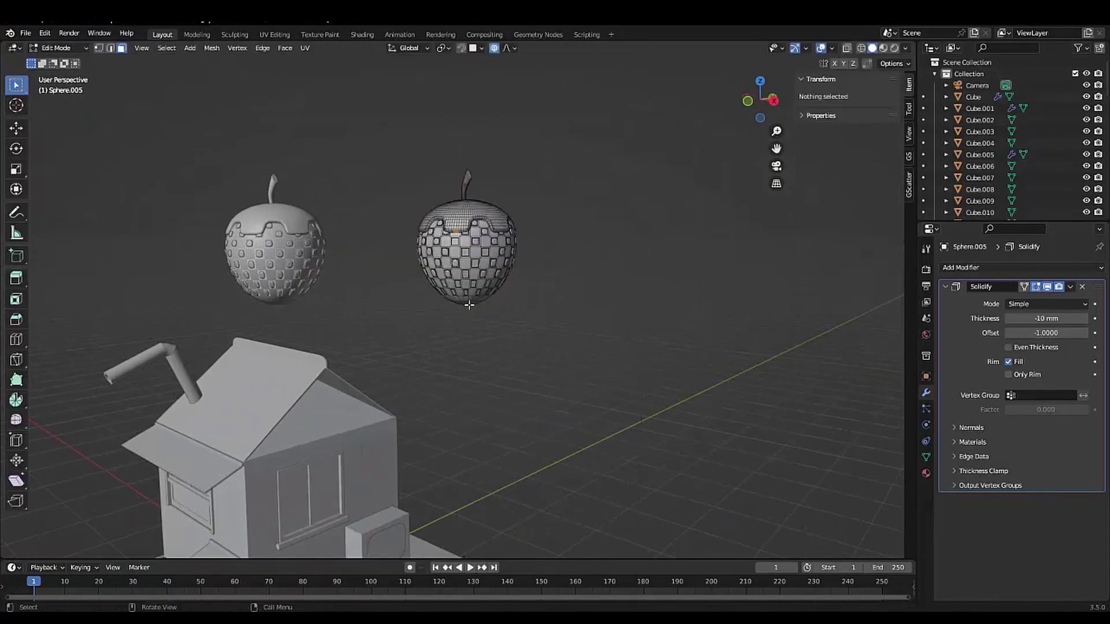
- Raise the copy's bottom vertex on Z with proportional editing for a shorter, rounder shape
{"action": "key", "text": "Tab"}
{"action": "scroll", "coordinate": [471, 301], "scroll_direction": "up", "scroll_amount": 3}
{"action": "left_click", "coordinate": [473, 290]}
{"action": "key", "text": "g"}
{"action": "key", "text": "z"}
{"action": "left_click", "coordinate": [456, 285]}
{"action": "middle_click_drag", "start_coordinate": [456, 285], "coordinate": [445, 317]}
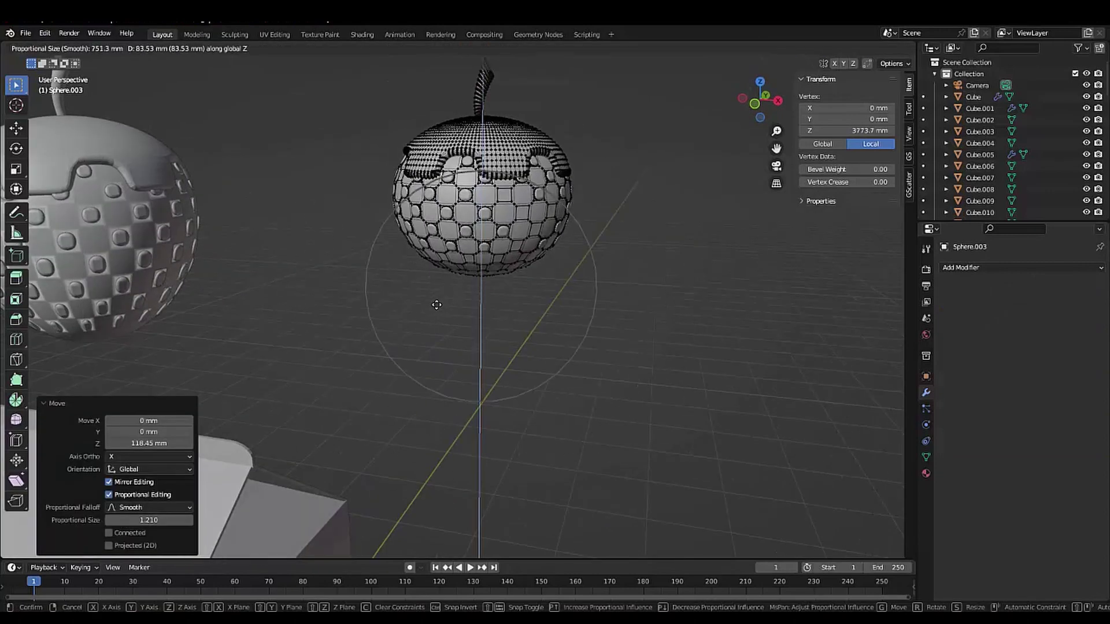
{"action": "left_click", "coordinate": [436, 304]}
{"action": "scroll", "coordinate": [436, 305], "scroll_direction": "down", "scroll_amount": 4}
{"action": "key", "text": "Tab"}
- Tilt the copied strawberry -8.66° on Y
{"action": "scroll", "coordinate": [428, 284], "scroll_direction": "up", "scroll_amount": 3}
{"action": "key", "text": "z"}
{"action": "left_click", "coordinate": [397, 324]}
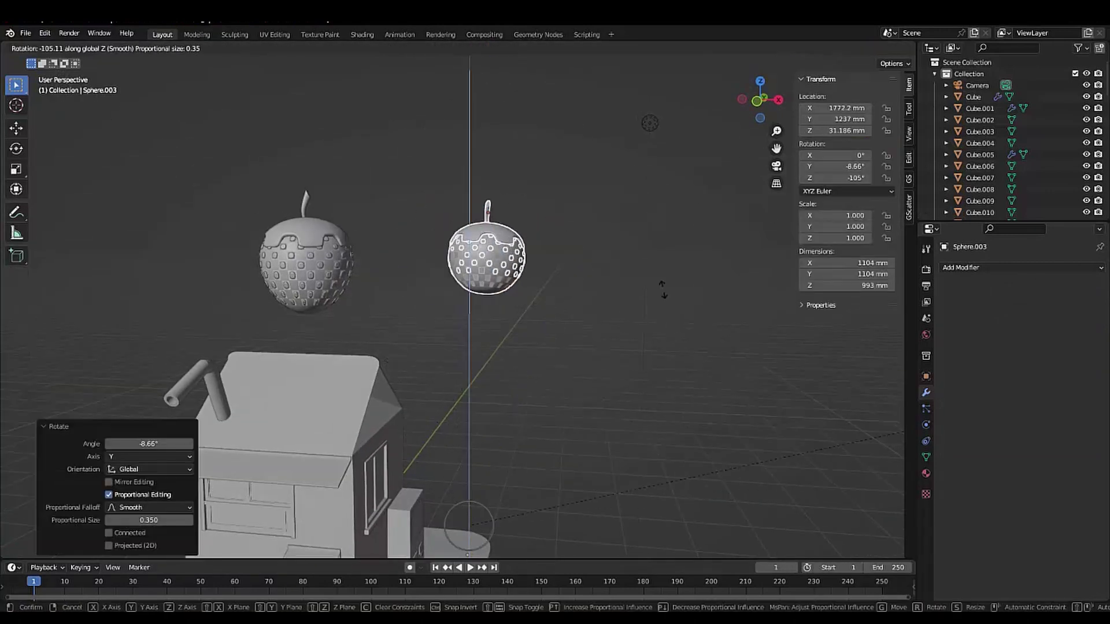
{"action": "key", "text": "s"}
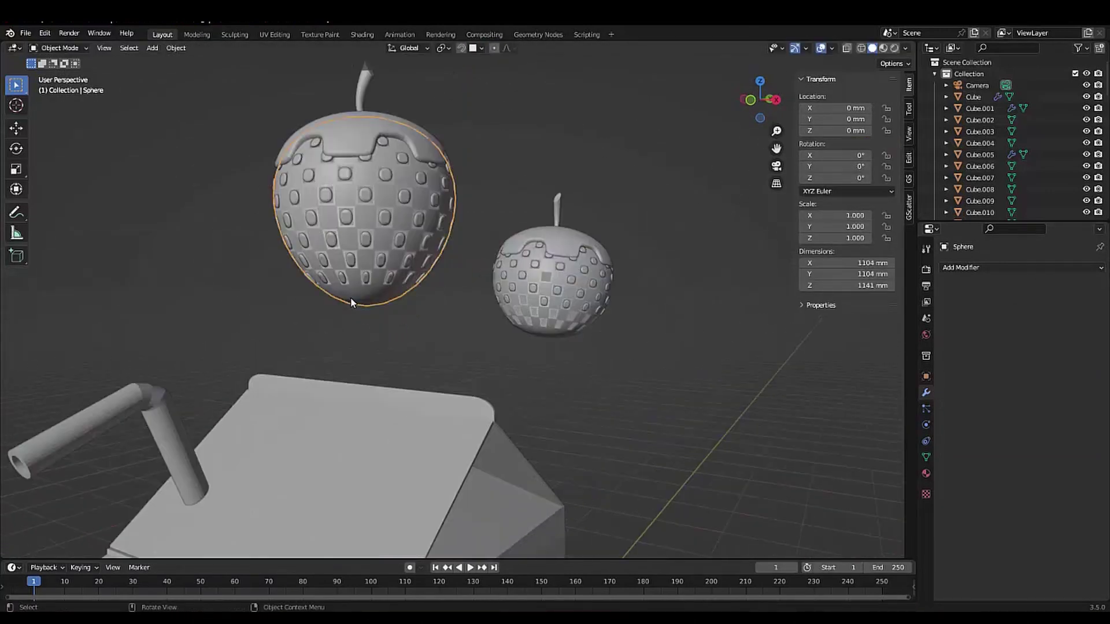
- Extrude the cylinder's bottom face downward and bevel it into a drip shape
{"action": "key", "text": "Tab"}
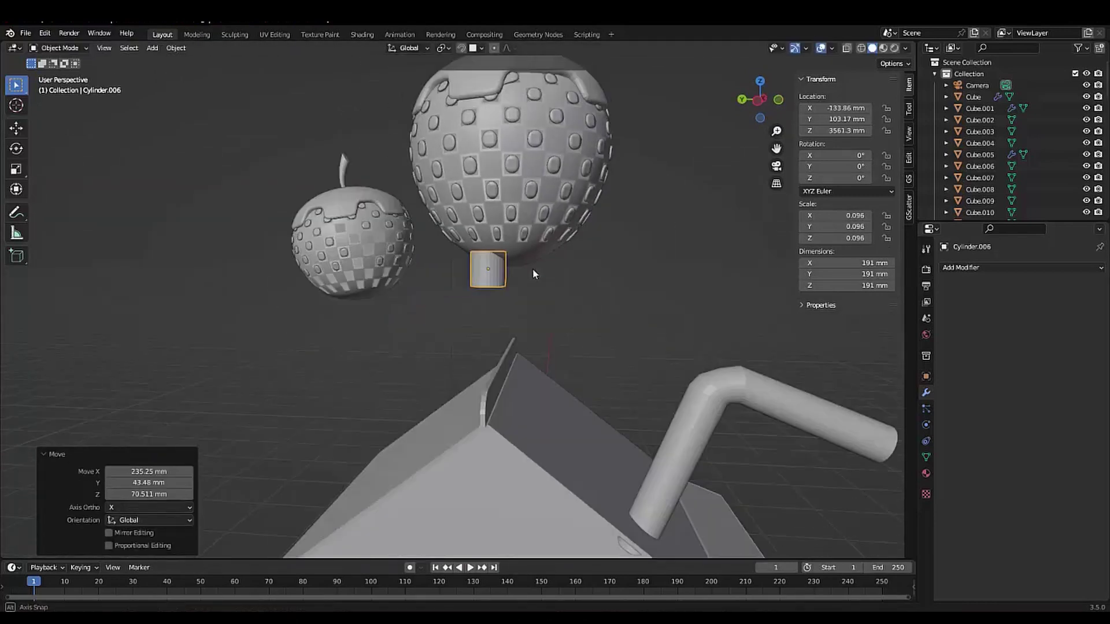
{"action": "mouse_move", "coordinate": [532, 268]}
{"action": "middle_mouse_down"}
{"action": "mouse_move", "coordinate": [392, 275]}
{"action": "mouse_move", "coordinate": [434, 267]}
{"action": "middle_mouse_up"}
{"action": "left_click", "coordinate": [433, 265]}
{"action": "key", "text": "e"}
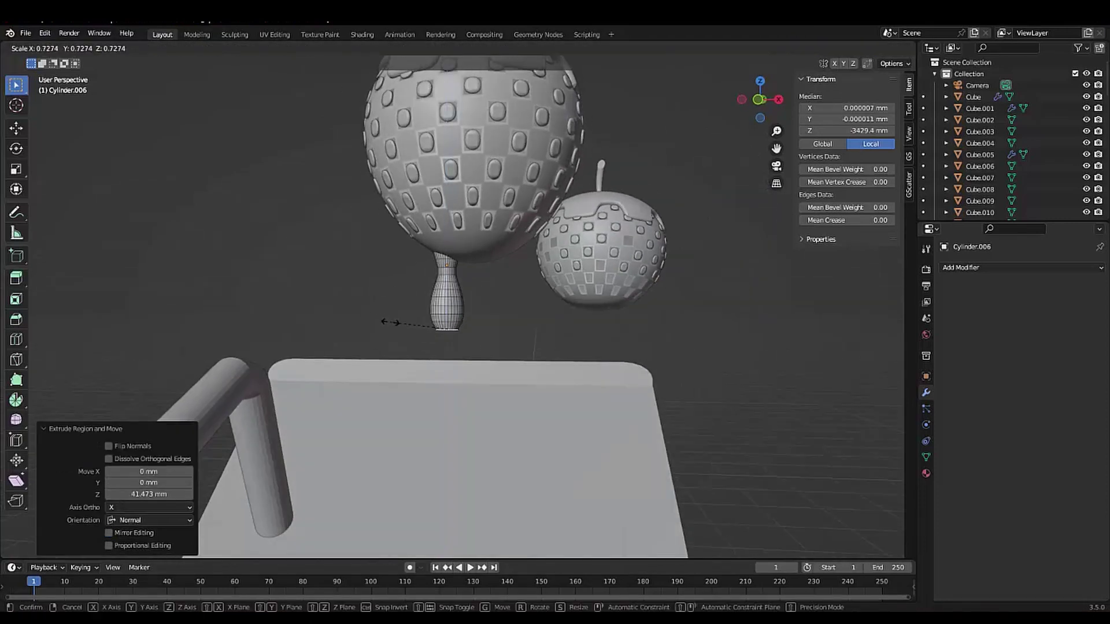
{"action": "key", "text": "ctrl+b"}
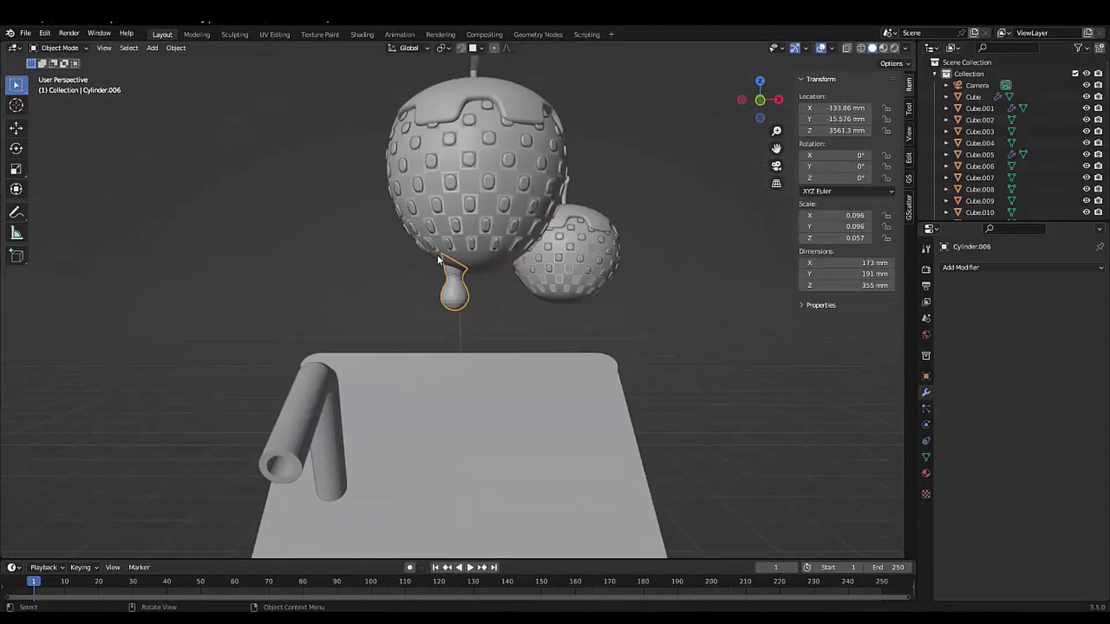
{"action": "scroll", "coordinate": [428, 208], "scroll_direction": "up", "scroll_amount": 3}
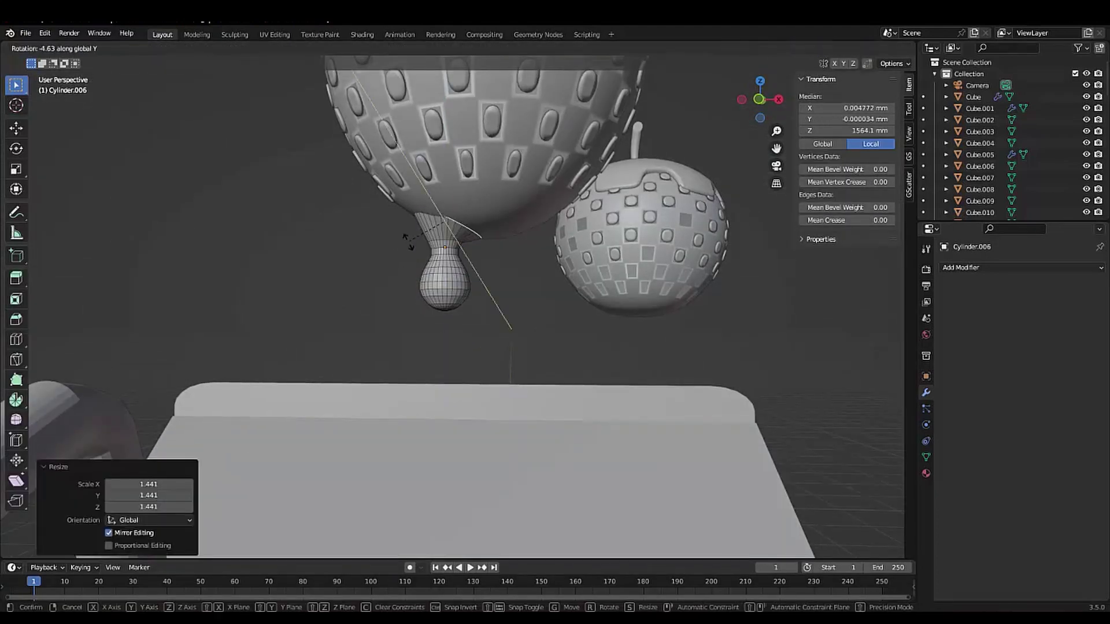
{"action": "middle_click_drag", "start_coordinate": [404, 260], "coordinate": [440, 267]}
{"action": "key", "text": "ctrl+Tab"}
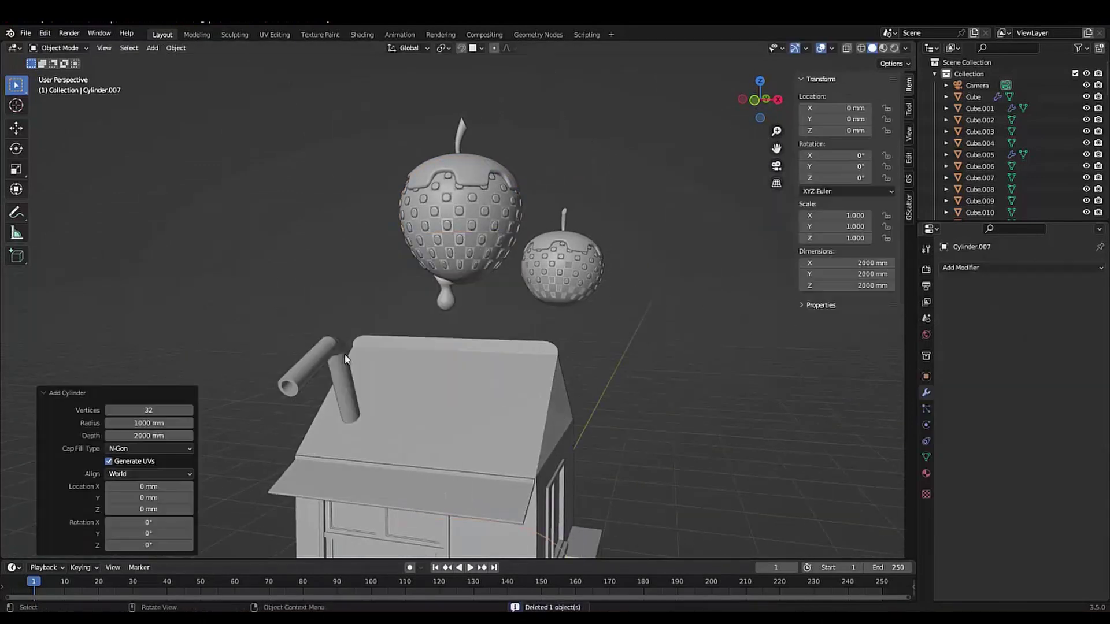
- Place the drip beside the big strawberry and set a duplicate against it
{"action": "scroll", "coordinate": [406, 246], "scroll_direction": "up", "scroll_amount": 3}
{"action": "key", "text": "g"}
{"action": "left_click", "coordinate": [407, 246]}
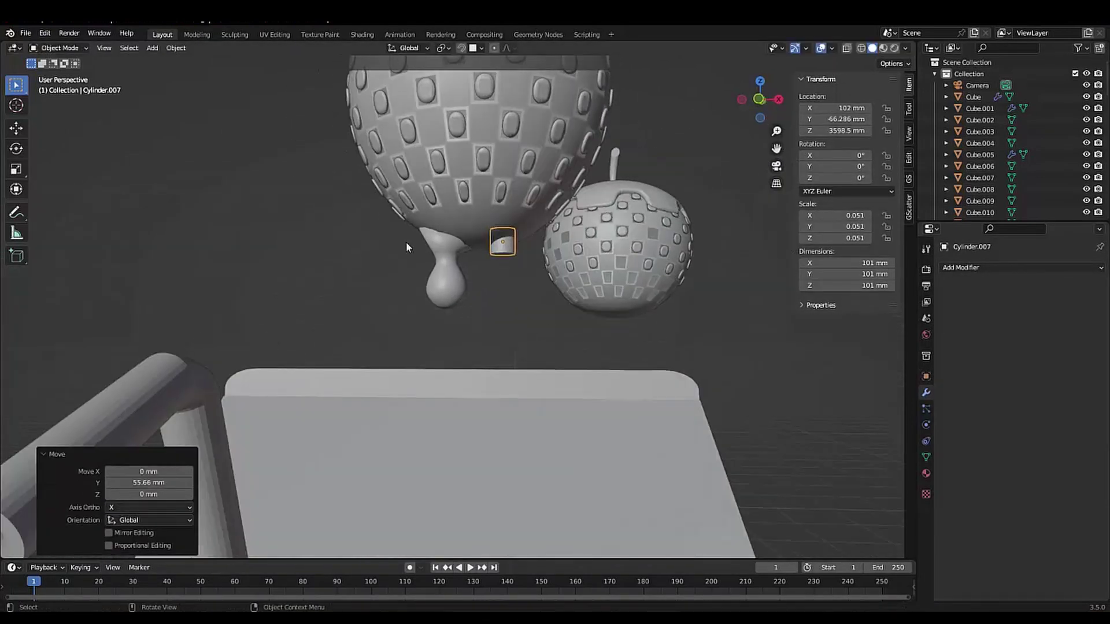
{"action": "middle_click_drag", "start_coordinate": [406, 247], "coordinate": [440, 265]}
{"action": "key", "text": "shift+d"}
{"action": "left_click", "coordinate": [405, 230]}
{"action": "mouse_move", "coordinate": [405, 230]}
{"action": "middle_mouse_down"}
{"action": "mouse_move", "coordinate": [366, 262]}
{"action": "mouse_move", "coordinate": [428, 311]}
{"action": "mouse_move", "coordinate": [492, 208]}
{"action": "middle_mouse_up"}
{"action": "left_click", "coordinate": [348, 266]}
- Reposition the copied drip and stretch it vertically along Z
{"action": "key", "text": "g"}
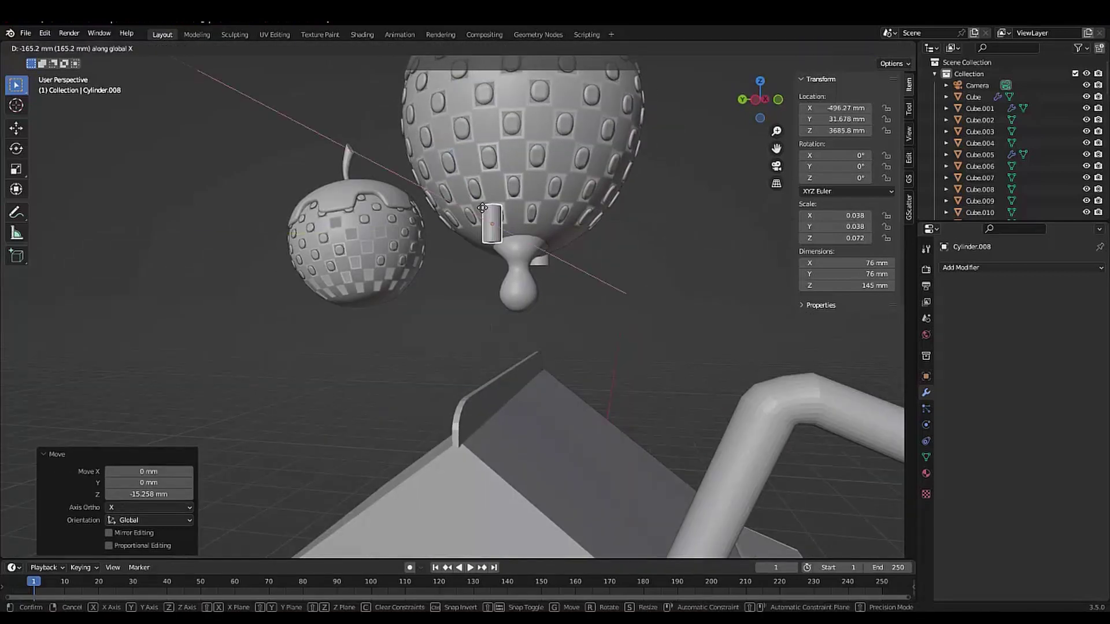
{"action": "key", "text": "s"}
{"action": "key", "text": "z"}
{"action": "left_click", "coordinate": [483, 251]}
{"action": "mouse_move", "coordinate": [483, 251]}
{"action": "middle_mouse_down"}
{"action": "mouse_move", "coordinate": [404, 213]}
{"action": "mouse_move", "coordinate": [491, 214]}
{"action": "mouse_move", "coordinate": [436, 217]}
{"action": "middle_mouse_up"}
- Bevel the stretched drip's edges and add a loop cut around it
{"action": "key", "text": "Tab"}
{"action": "key", "text": "ctrl+b"}
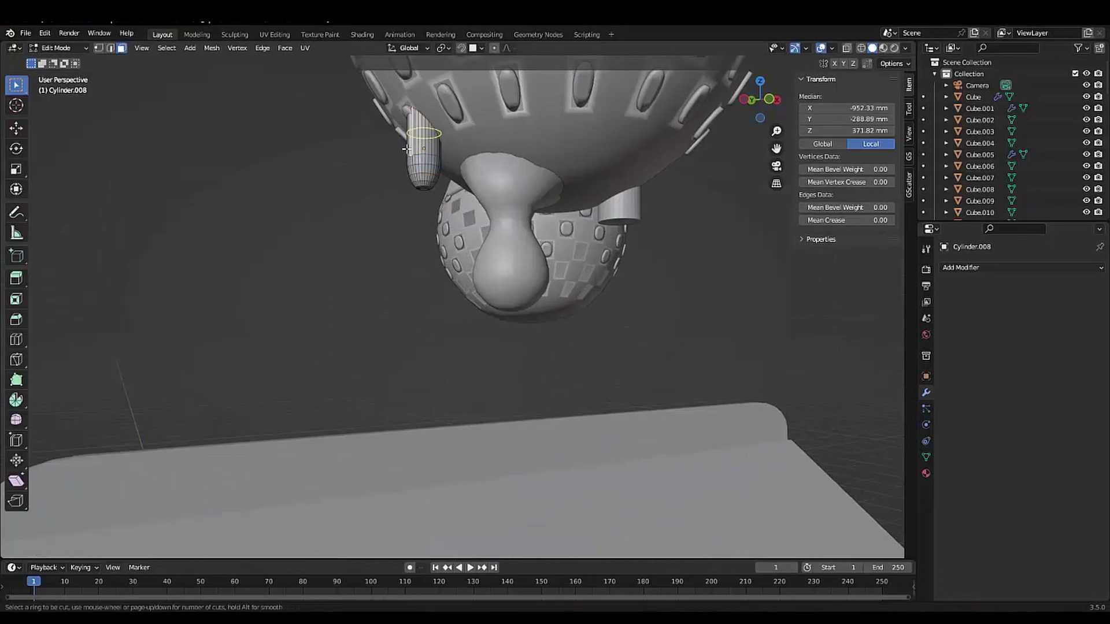
{"action": "left_click_drag", "start_coordinate": [407, 149], "coordinate": [314, 154]}
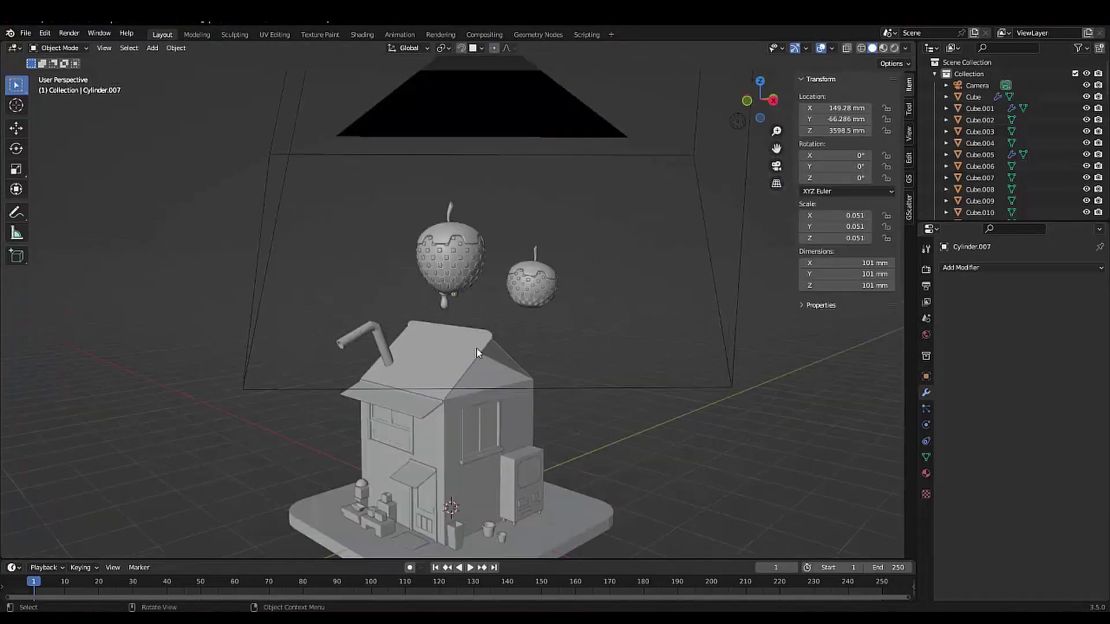
{"action": "scroll", "coordinate": [476, 347], "scroll_direction": "up", "scroll_amount": 5}
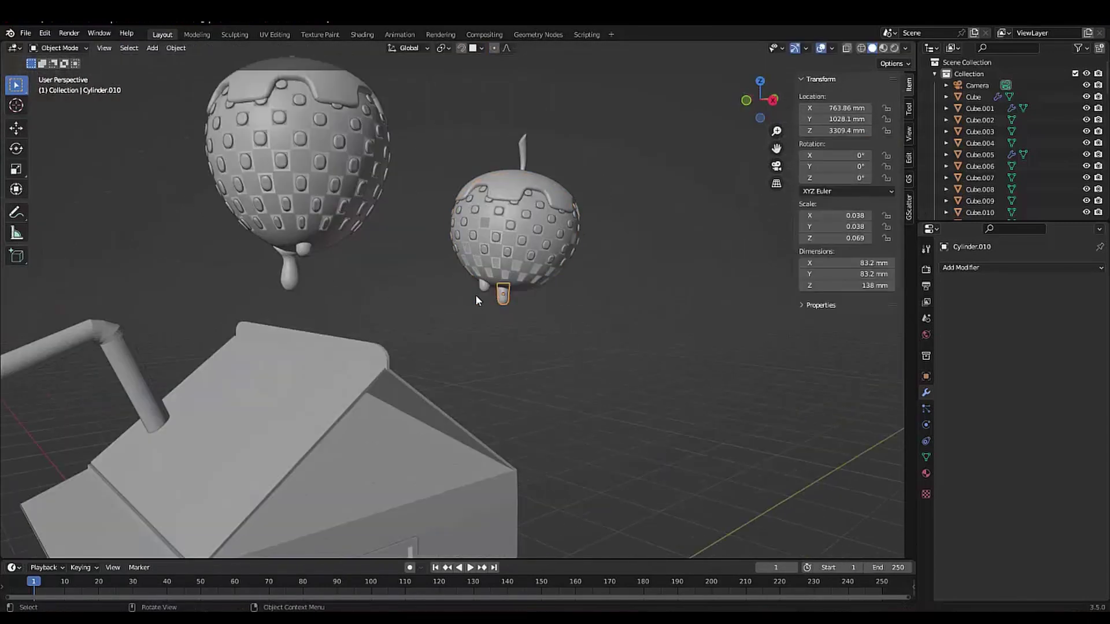
- Delete the stray drip under the small strawberry and add a UV sphere as a falling drop
{"action": "left_click", "coordinate": [480, 295]}
{"action": "key", "text": "Delete"}
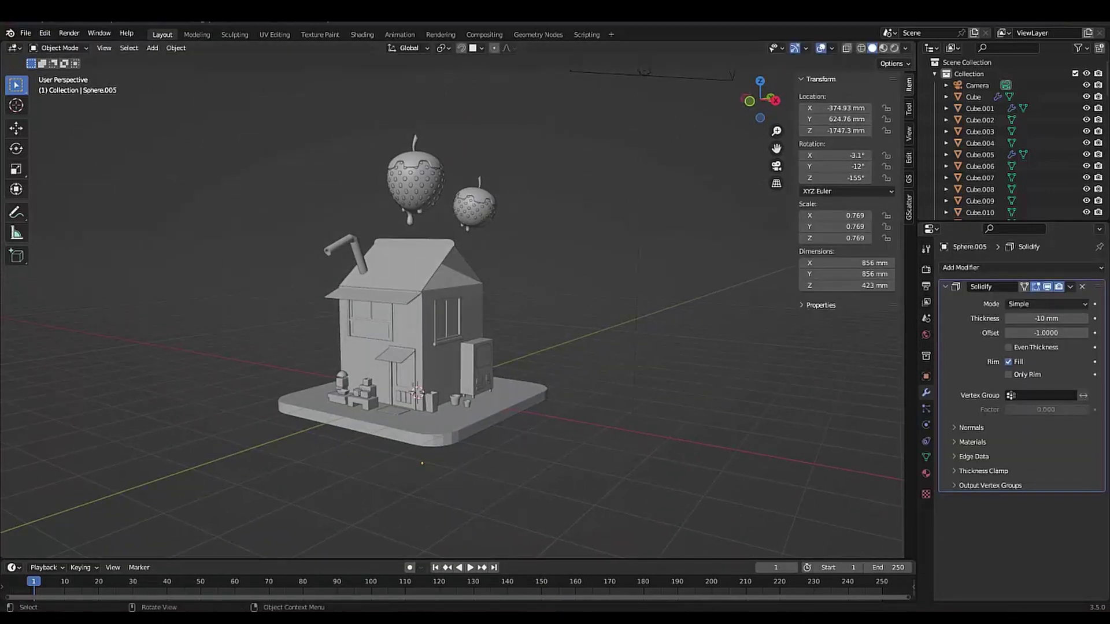
{"action": "key", "text": "shift+a"}
{"action": "left_click", "coordinate": [433, 291]}
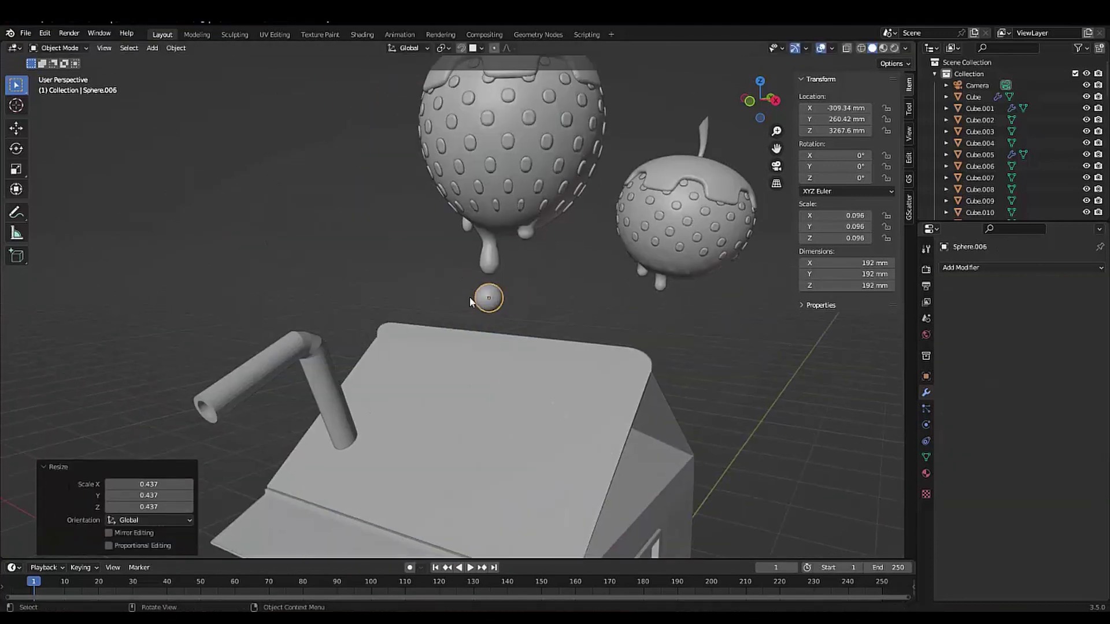
{"action": "key", "text": "g"}
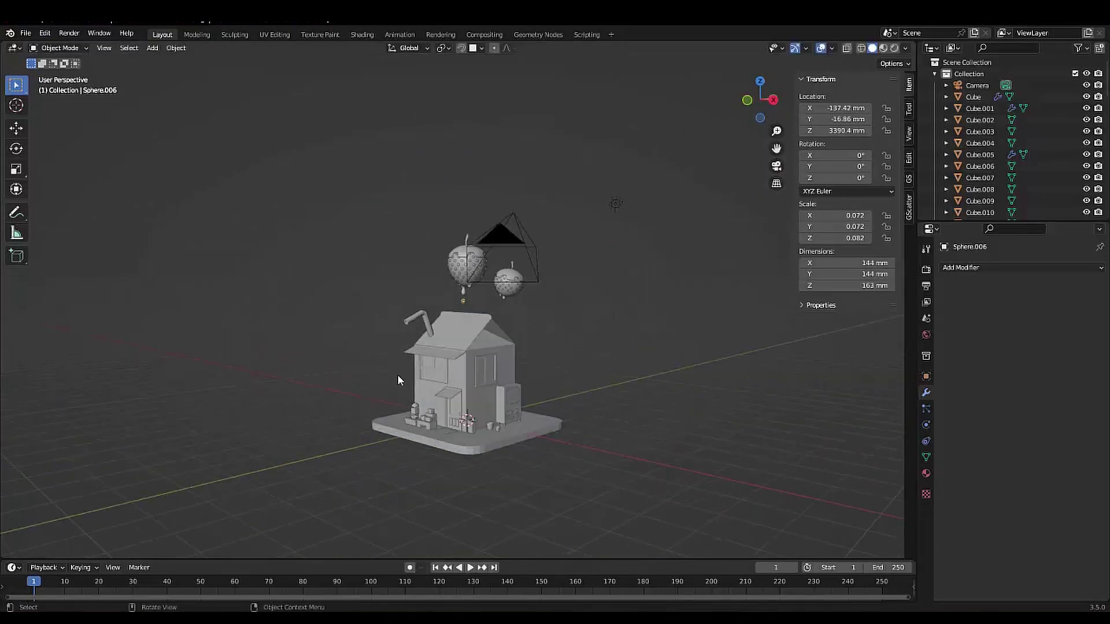
{"action": "scroll", "coordinate": [398, 374], "scroll_direction": "up", "scroll_amount": 5}
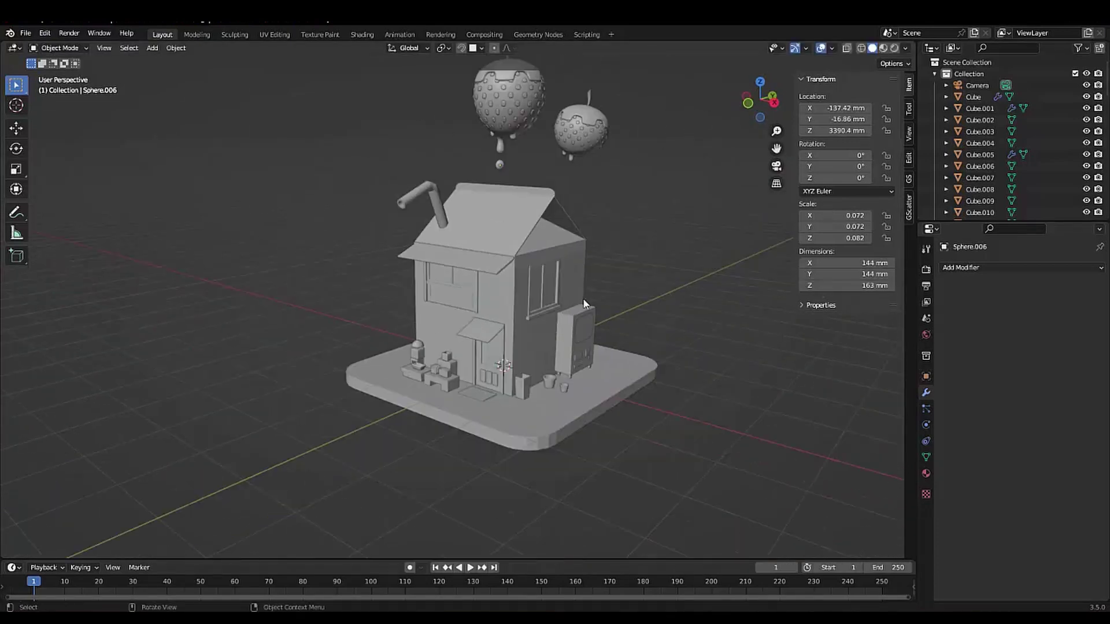
- Orbit around the house and add another sphere scaled to 0.176
{"action": "middle_click_drag", "start_coordinate": [398, 373], "coordinate": [539, 357]}
{"action": "scroll", "coordinate": [450, 341], "scroll_direction": "up", "scroll_amount": 4}
{"action": "key", "text": "shift+a"}
- Add another UV sphere on the box beside the house and stretch it along Y
{"action": "left_click", "coordinate": [503, 389]}
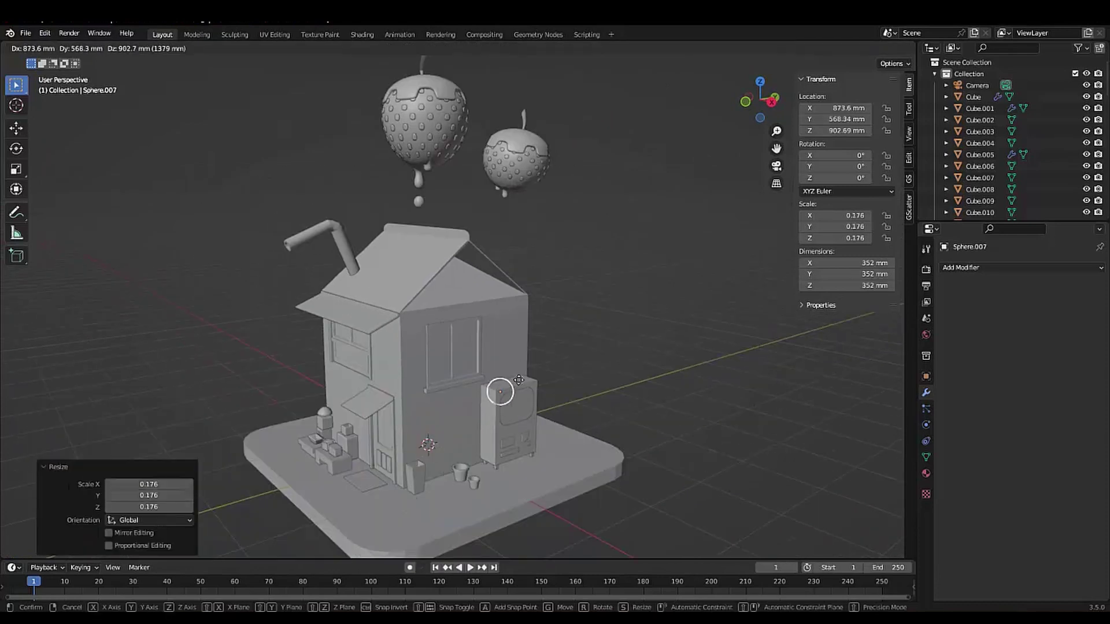
{"action": "key", "text": "g"}
{"action": "key", "text": "z"}
{"action": "key", "text": "s"}
{"action": "key", "text": "y"}
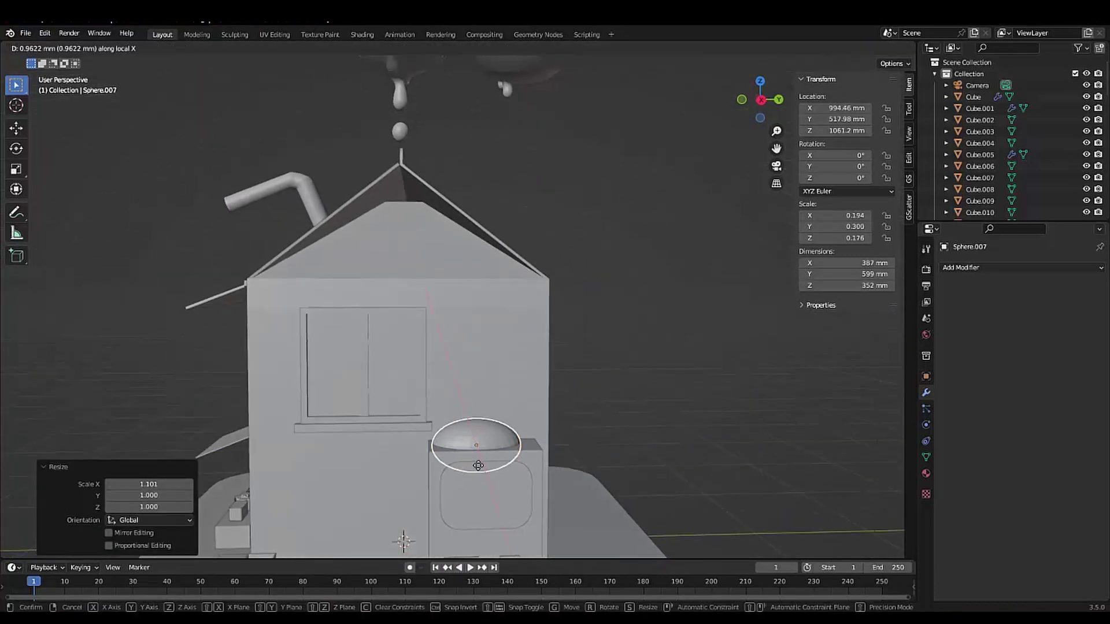
{"action": "left_click", "coordinate": [354, 402]}
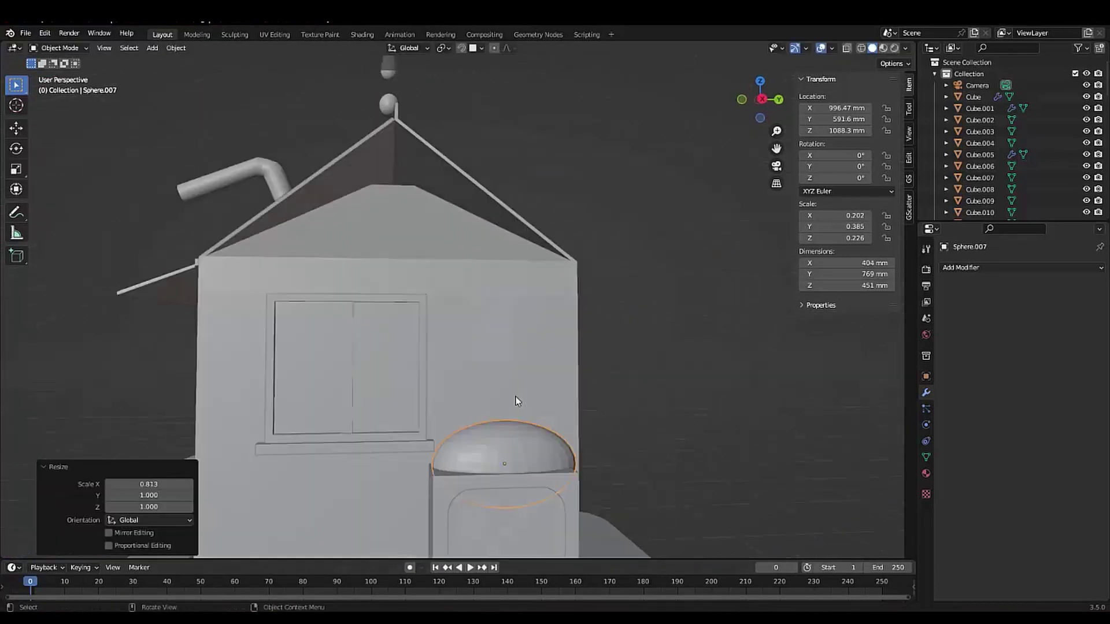
- Delete the sphere's lower half in wireframe front view, leaving a half dome
{"action": "key", "text": "KP_1"}
{"action": "key", "text": "ctrl+Tab"}
{"action": "key", "text": "shift+z"}
{"action": "left_click", "coordinate": [722, 453]}
{"action": "left_click_drag", "start_coordinate": [670, 520], "coordinate": [548, 471]}
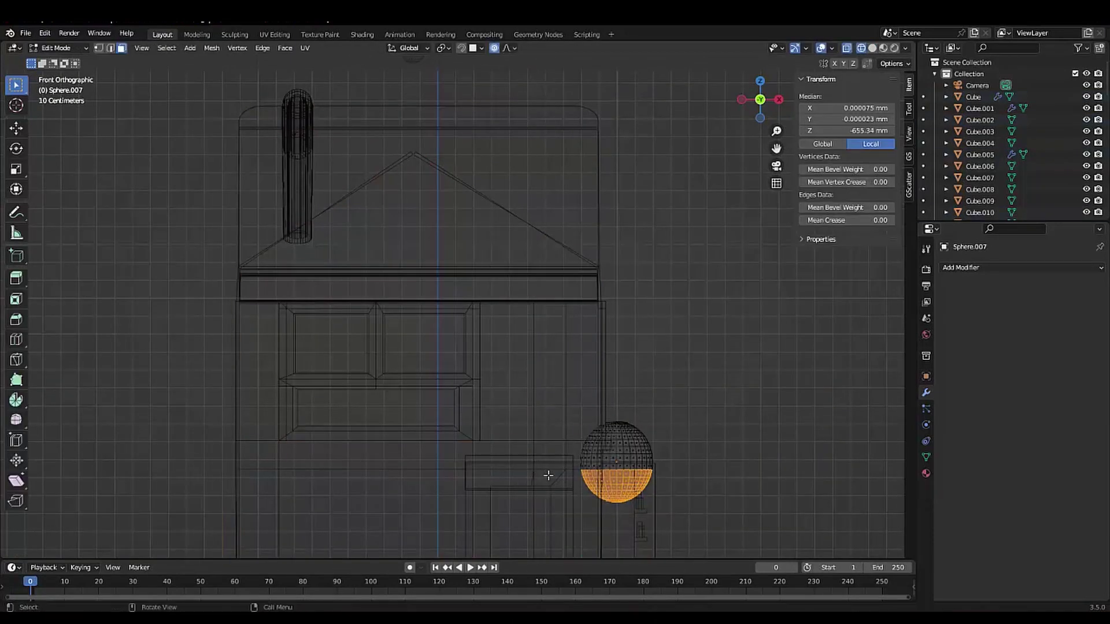
{"action": "key", "text": "x"}
{"action": "mouse_move", "coordinate": [548, 471]}
{"action": "middle_mouse_down"}
{"action": "mouse_move", "coordinate": [531, 419]}
{"action": "mouse_move", "coordinate": [477, 340]}
{"action": "mouse_move", "coordinate": [519, 374]}
{"action": "middle_mouse_up"}
{"action": "key", "text": "shift+z"}
- Turn on proportional editing and raise selected vertices on the dome
{"action": "key", "text": "1"}
{"action": "scroll", "coordinate": [476, 340], "scroll_direction": "up", "scroll_amount": 4}
{"action": "left_click", "coordinate": [482, 353]}
{"action": "left_click", "coordinate": [504, 348]}
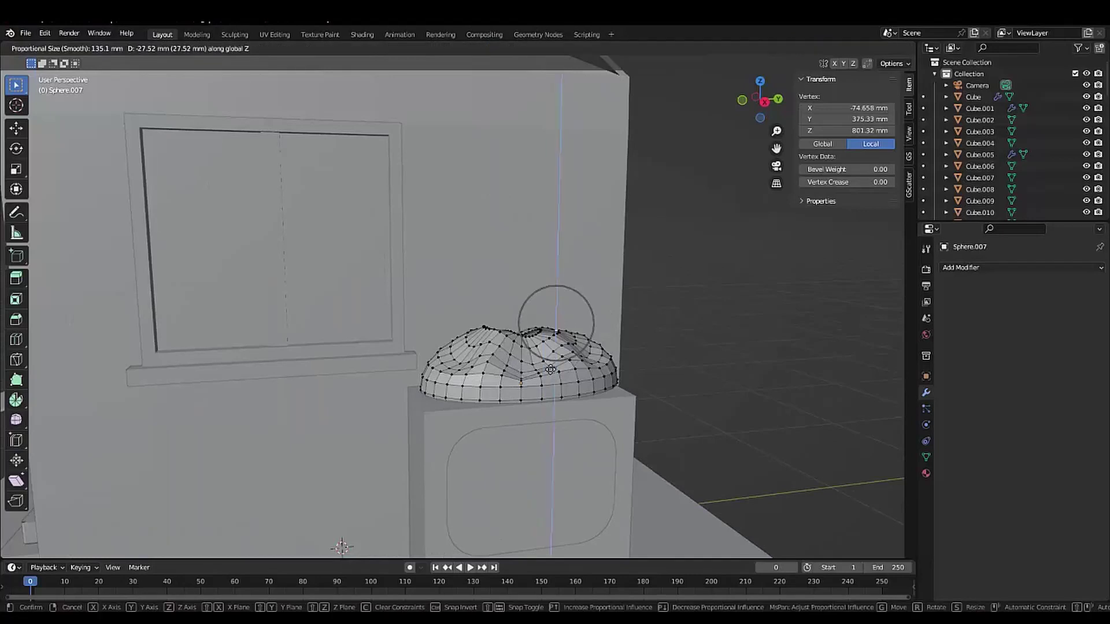
{"action": "left_click", "coordinate": [456, 401]}
{"action": "middle_click_drag", "start_coordinate": [455, 401], "coordinate": [497, 441]}
{"action": "left_click", "coordinate": [497, 441]}
{"action": "key", "text": "g"}
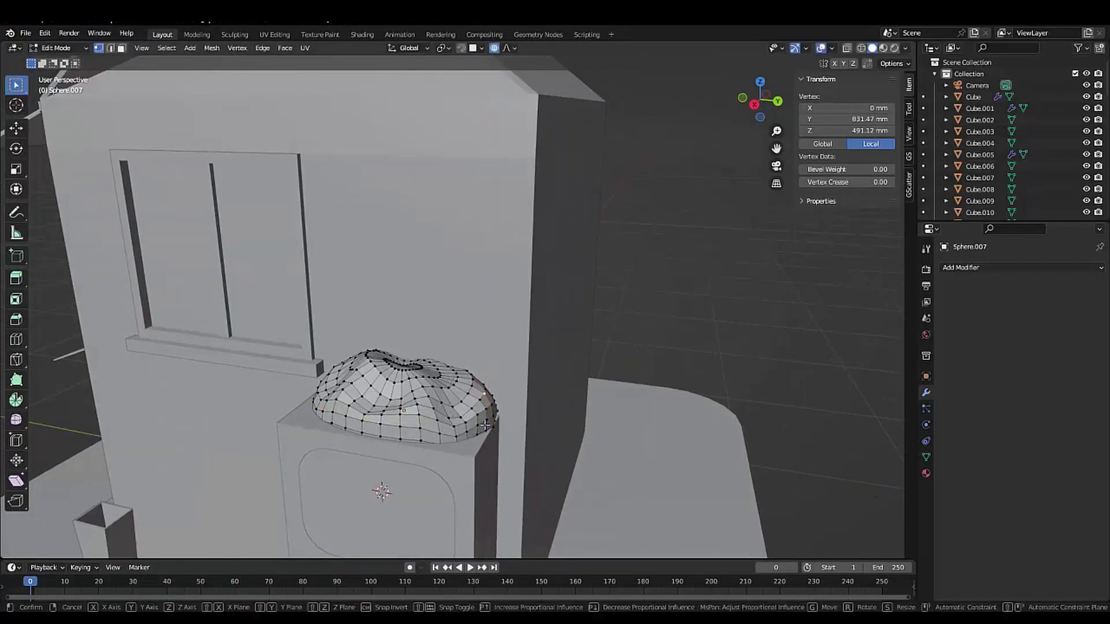
- Pull groups of dome vertices along Z to dent the mound
{"action": "left_click", "coordinate": [457, 360], "text": "alt"}
{"action": "key", "text": "g"}
{"action": "key", "text": "z"}
{"action": "mouse_move", "coordinate": [409, 410]}
{"action": "middle_mouse_down"}
{"action": "mouse_move", "coordinate": [458, 360]}
{"action": "mouse_move", "coordinate": [509, 393]}
{"action": "mouse_move", "coordinate": [568, 354]}
{"action": "mouse_move", "coordinate": [443, 368]}
{"action": "mouse_move", "coordinate": [474, 416]}
{"action": "mouse_move", "coordinate": [408, 297]}
{"action": "middle_mouse_up"}
{"action": "key", "text": "g"}
{"action": "key", "text": "z"}
{"action": "scroll", "coordinate": [474, 346], "scroll_direction": "down", "scroll_amount": 4}
{"action": "scroll", "coordinate": [604, 404], "scroll_direction": "up", "scroll_amount": 4}
{"action": "left_click", "coordinate": [604, 403]}
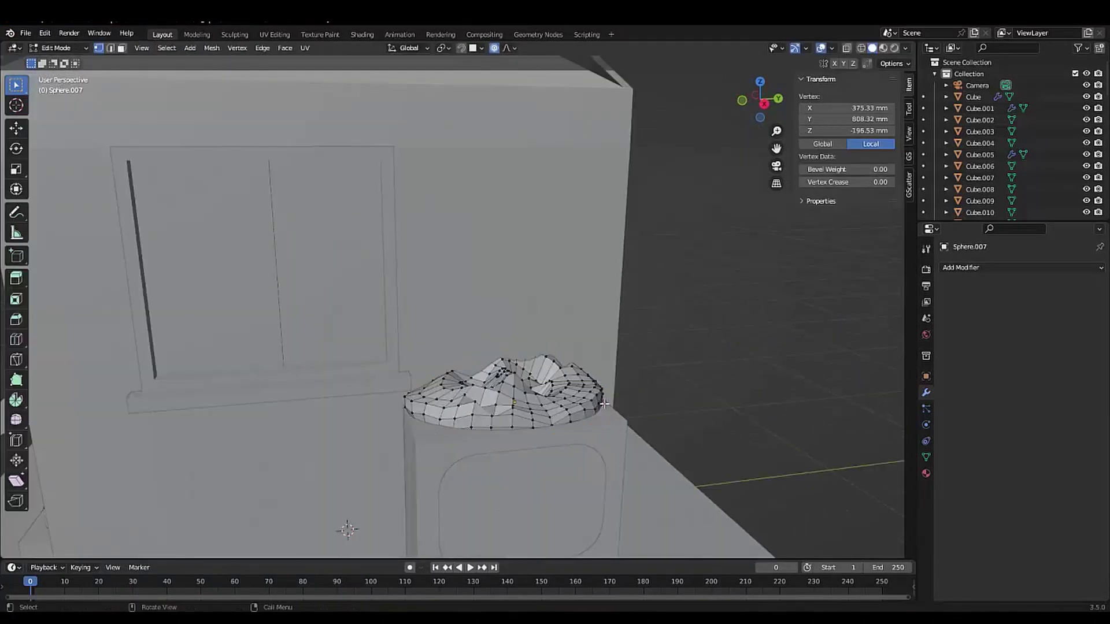
{"action": "middle_click_drag", "start_coordinate": [604, 403], "coordinate": [572, 483]}
- Push more vertices along Y to make the mound lumpy, then return to Object Mode
{"action": "key", "text": "g"}
{"action": "key", "text": "y"}
{"action": "left_click", "coordinate": [558, 412]}
{"action": "left_click", "coordinate": [547, 416]}
{"action": "middle_click_drag", "start_coordinate": [547, 416], "coordinate": [392, 442]}
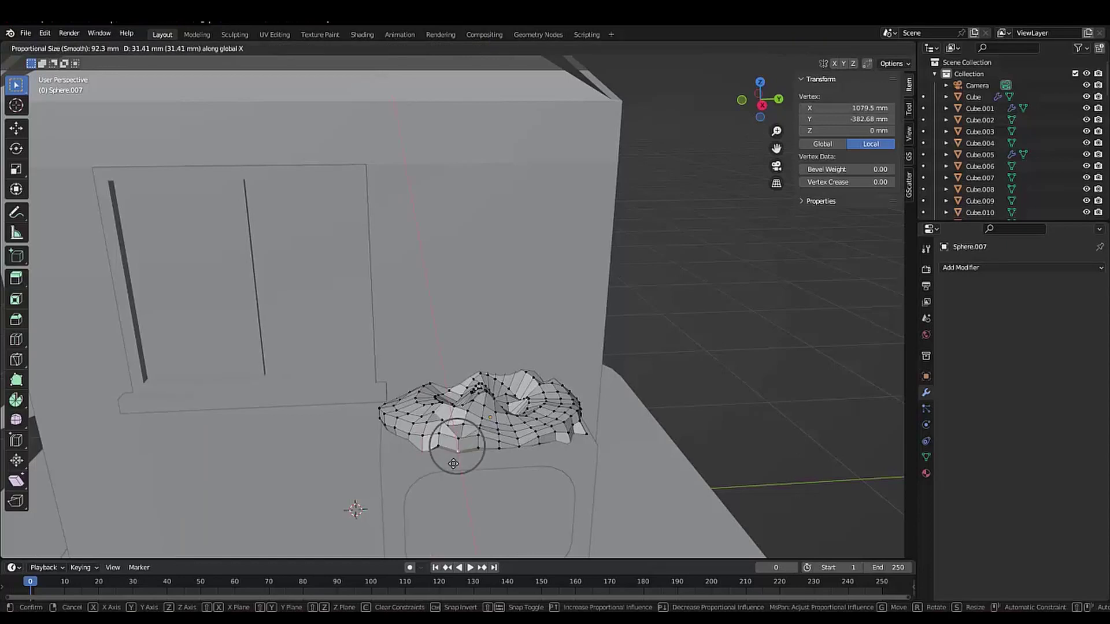
{"action": "left_click", "coordinate": [453, 464]}
{"action": "key", "text": "Tab"}
{"action": "scroll", "coordinate": [426, 313], "scroll_direction": "down", "scroll_amount": 5}
{"action": "middle_click_drag", "start_coordinate": [426, 313], "coordinate": [602, 285]}
{"action": "scroll", "coordinate": [462, 347], "scroll_direction": "up", "scroll_amount": 4}
{"action": "key", "text": "shift+a"}
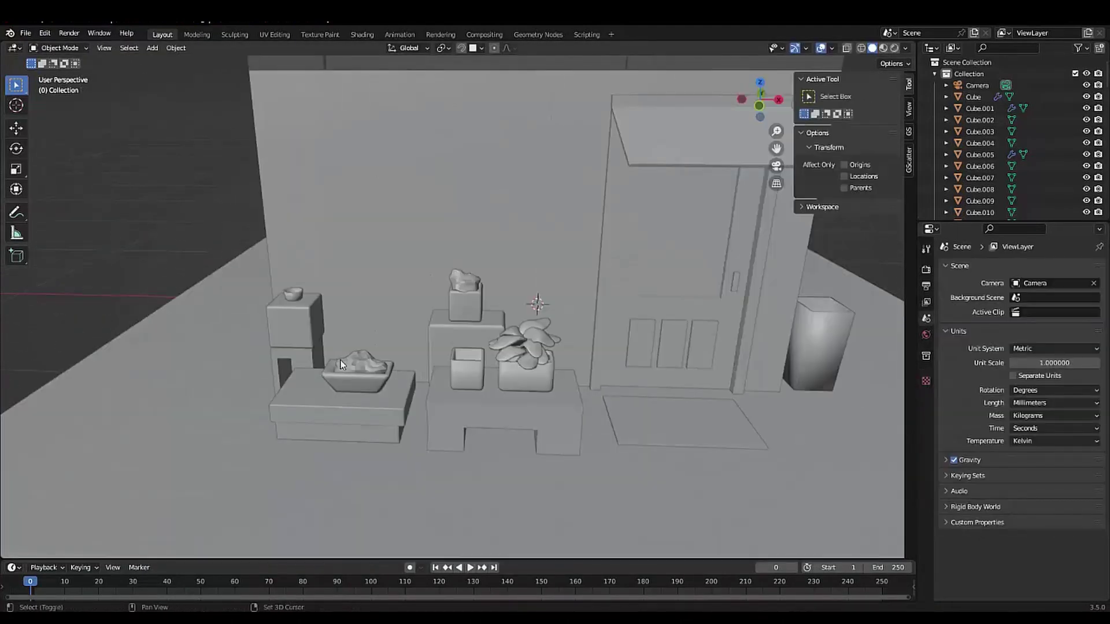
- Add a UV sphere in the empty pot and scale it on X and Y into an egg-shaped leaf
{"action": "key", "text": "shift+a"}
{"action": "left_click", "coordinate": [393, 379]}
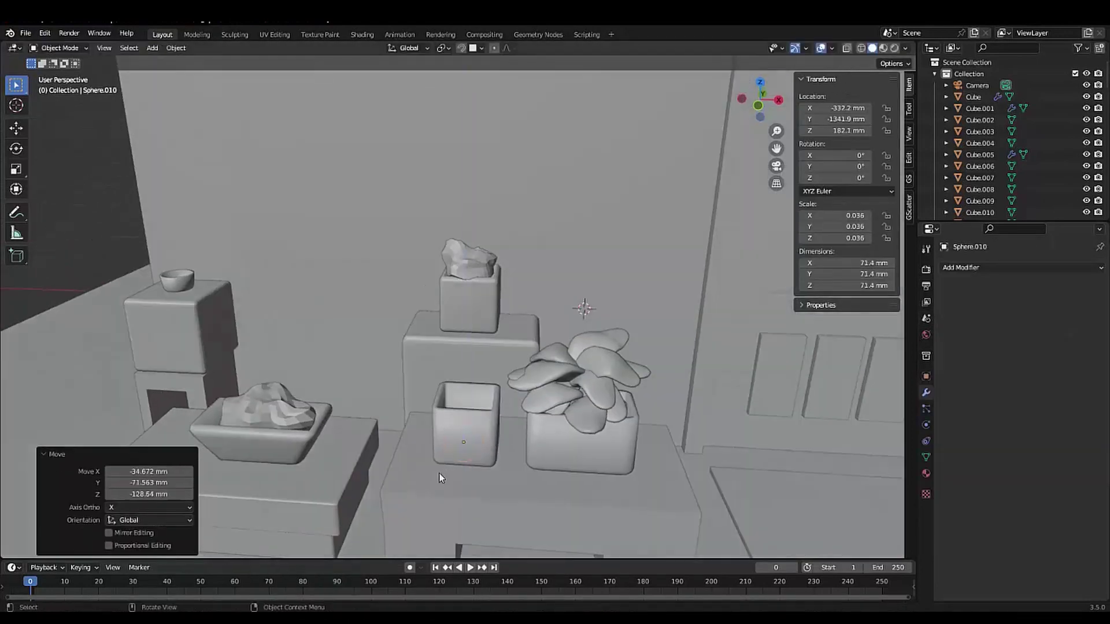
{"action": "key", "text": "s"}
{"action": "key", "text": "x"}
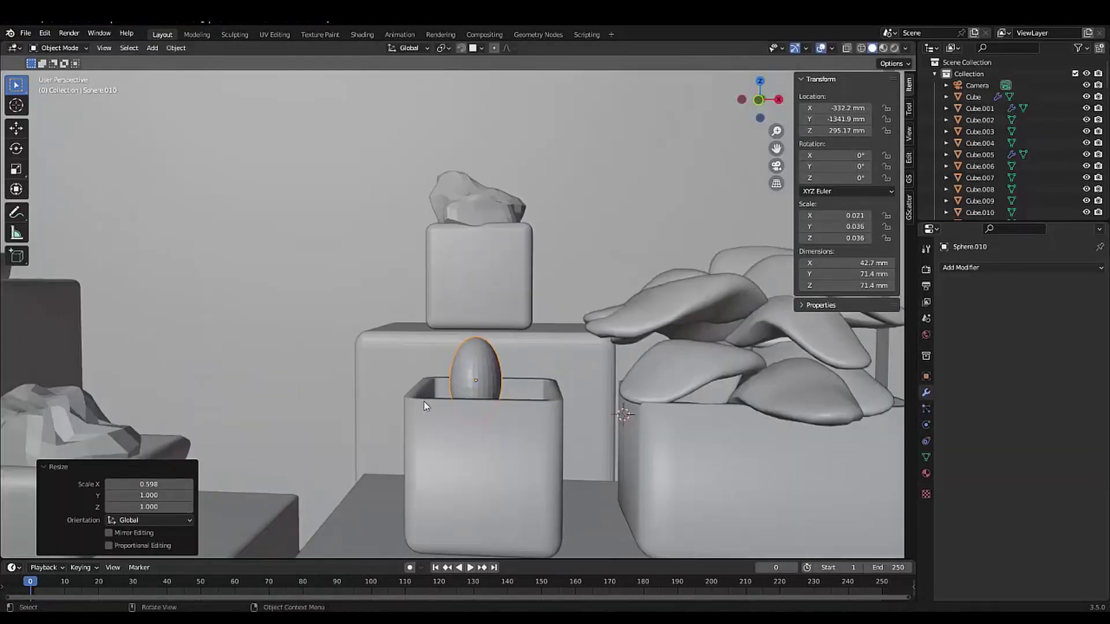
{"action": "key", "text": "s"}
{"action": "key", "text": "y"}
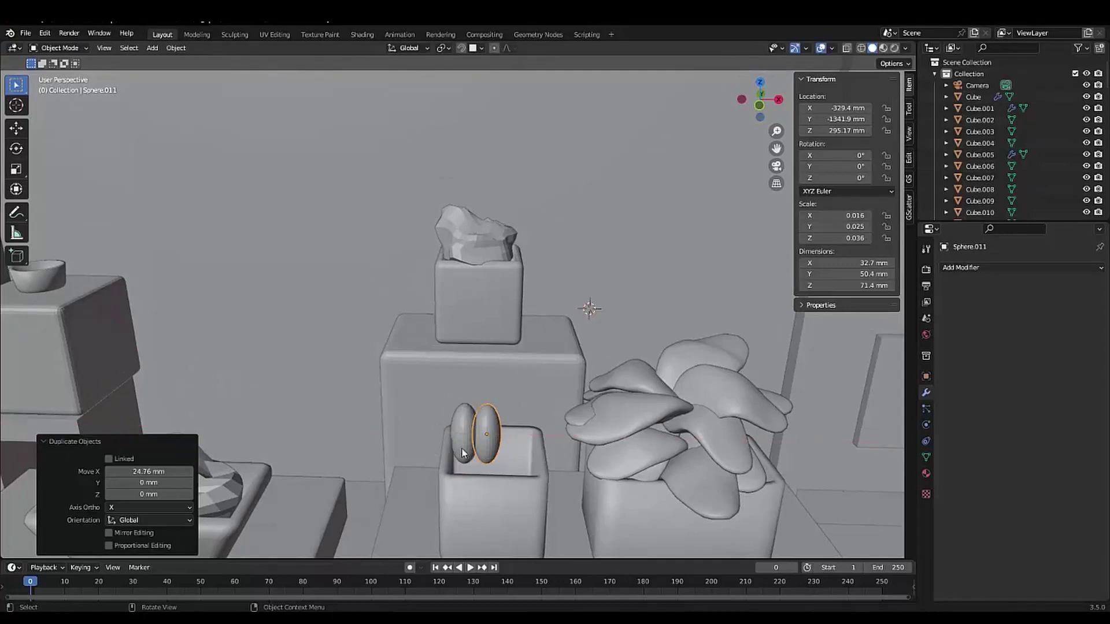
- Tilt the egg-shaped leaf copies around Y into a succulent cluster in the pot
{"action": "left_click", "coordinate": [462, 452]}
{"action": "key", "text": "r"}
{"action": "key", "text": "y"}
{"action": "left_click", "coordinate": [485, 444]}
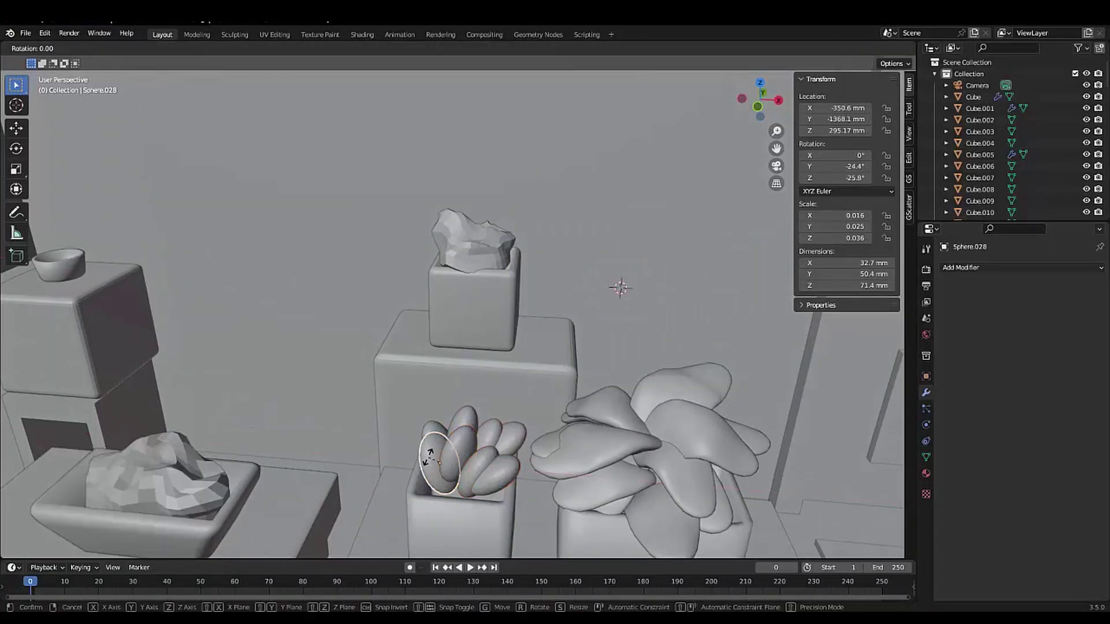
{"action": "key", "text": "r"}
{"action": "left_click", "coordinate": [466, 474]}
{"action": "middle_click_drag", "start_coordinate": [466, 474], "coordinate": [438, 399]}
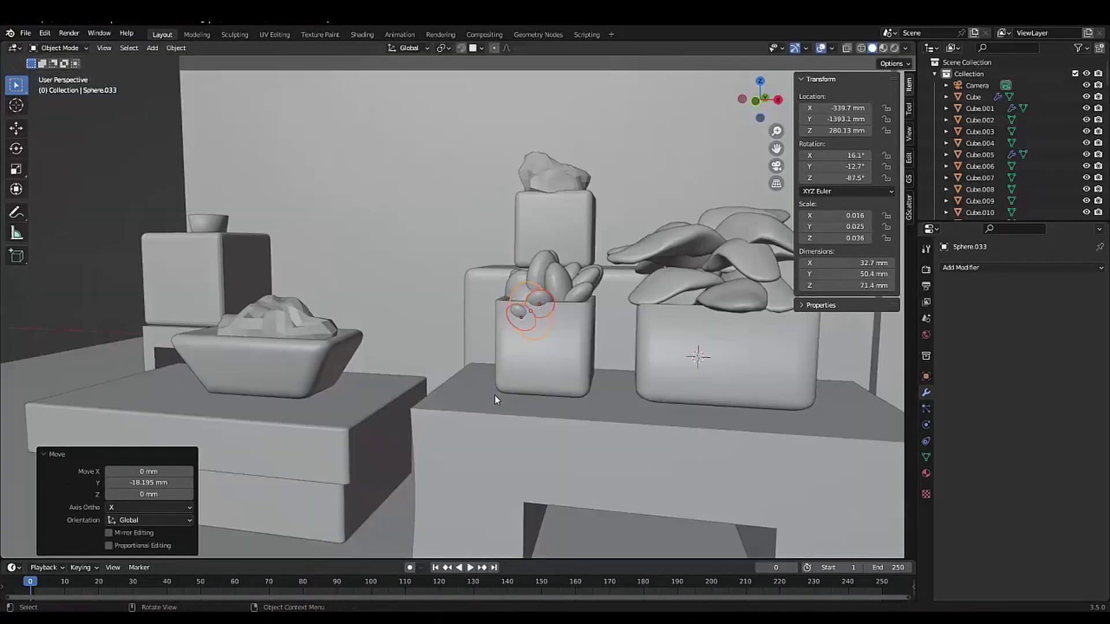
{"action": "scroll", "coordinate": [495, 395], "scroll_direction": "down", "scroll_amount": 5}
{"action": "left_click", "coordinate": [405, 352]}
- Fill the circle with a face in Edit Mode and reshape its outline into an elongated leaf
{"action": "middle_click_drag", "start_coordinate": [436, 349], "coordinate": [420, 302]}
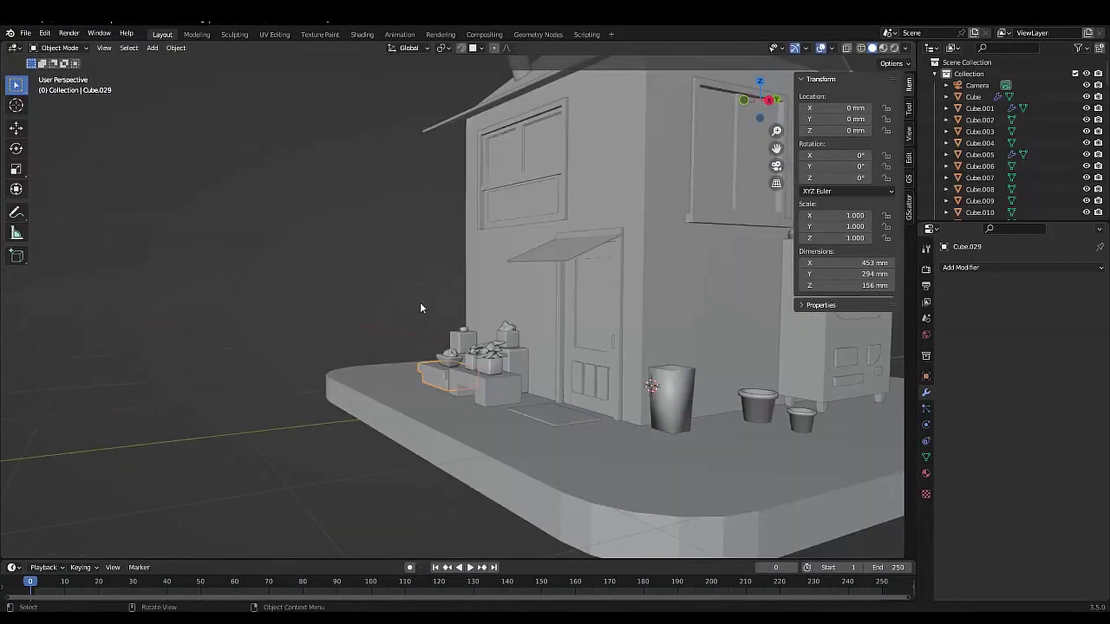
{"action": "scroll", "coordinate": [474, 322], "scroll_direction": "up", "scroll_amount": 2}
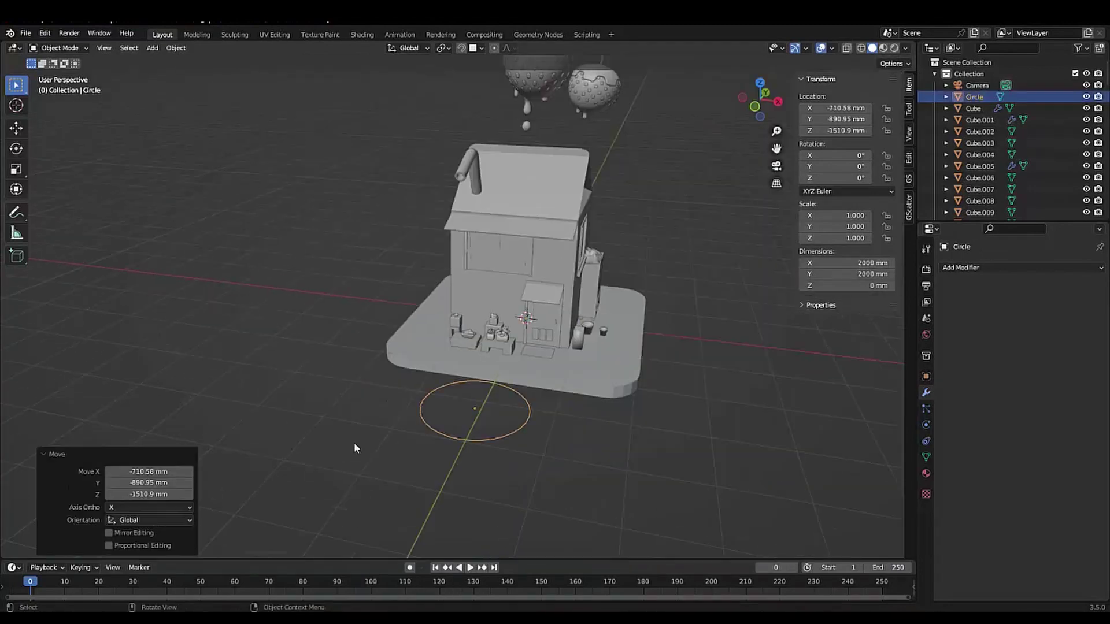
{"action": "scroll", "coordinate": [354, 448], "scroll_direction": "up", "scroll_amount": 6}
{"action": "key", "text": "Tab"}
{"action": "key", "text": "f"}
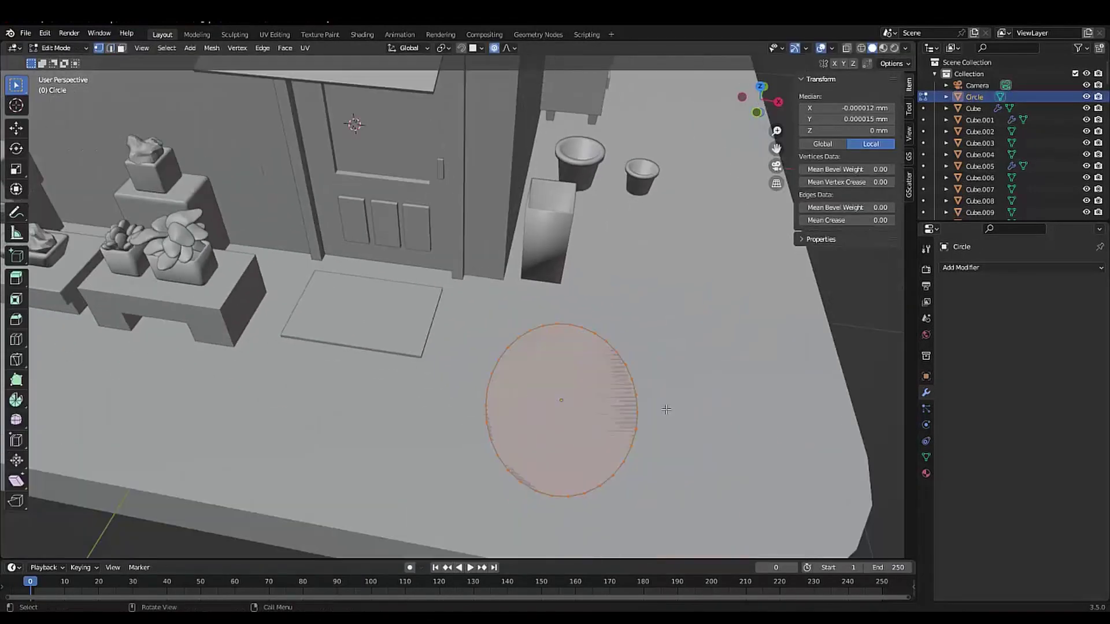
{"action": "left_click", "coordinate": [448, 366]}
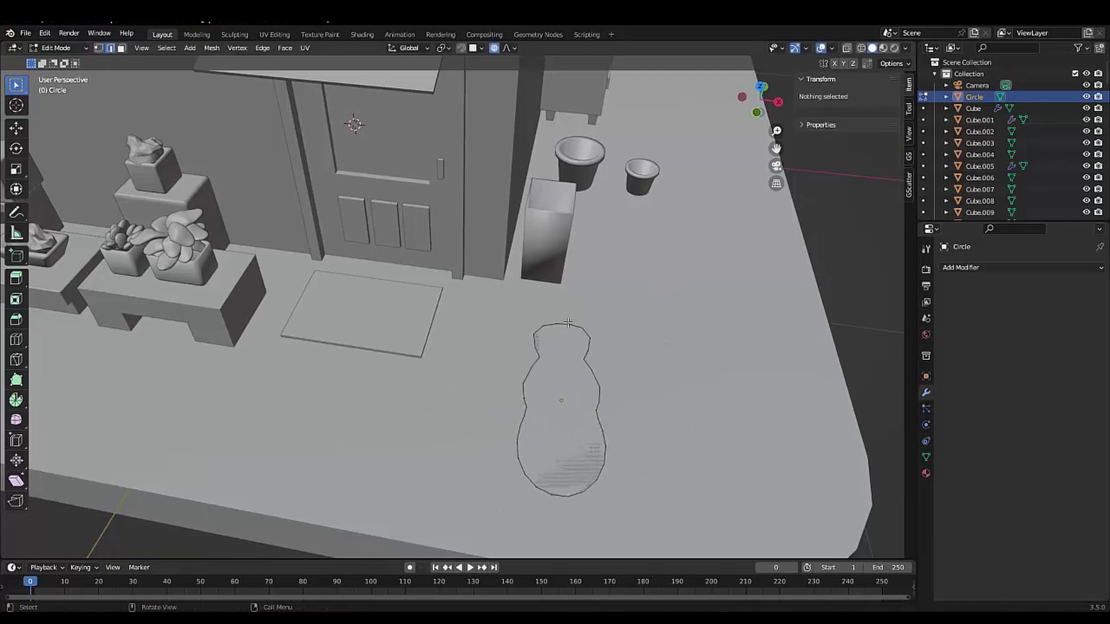
{"action": "left_click", "coordinate": [601, 432]}
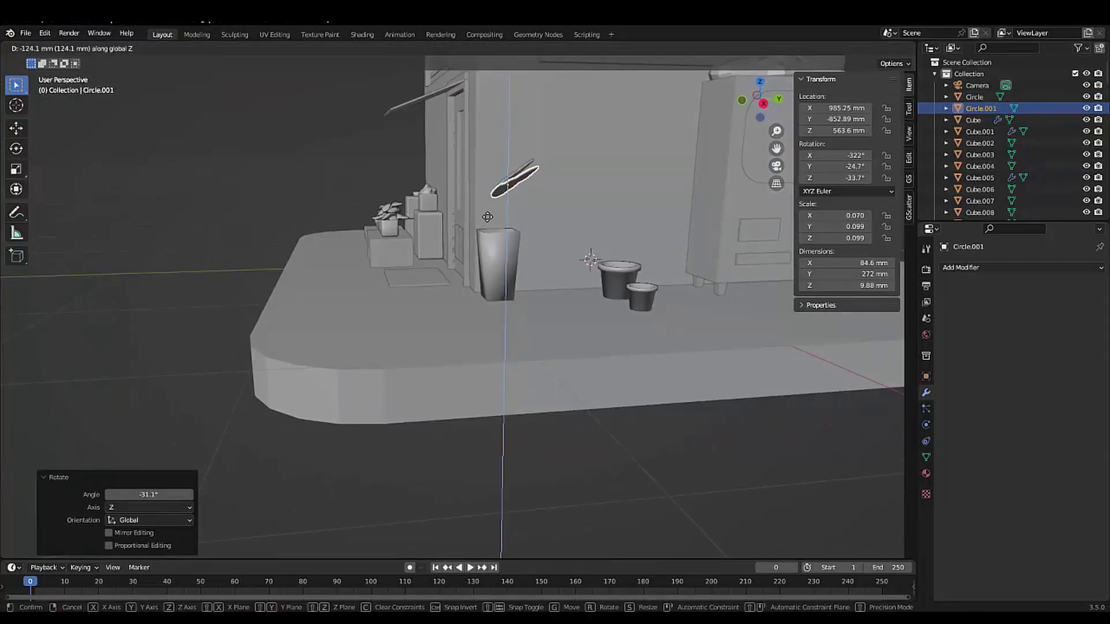
- Duplicate the leaf lower along Z, tilt it around Y, and shrink it slightly
{"action": "key", "text": "shift+d"}
{"action": "key", "text": "z"}
{"action": "key", "text": "Return"}
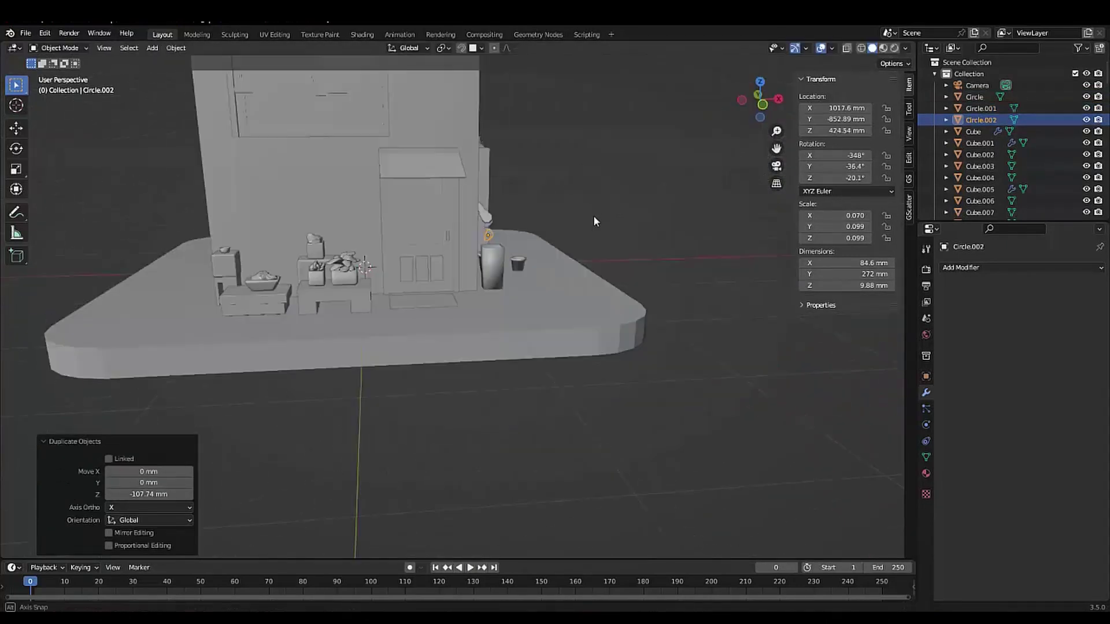
{"action": "key", "text": "r"}
{"action": "key", "text": "y"}
{"action": "left_click", "coordinate": [500, 259]}
{"action": "key", "text": "s"}
{"action": "scroll", "coordinate": [549, 245], "scroll_direction": "up", "scroll_amount": 5}
- Place two more leaf duplicates higher up around the vase
{"action": "key", "text": "shift+d"}
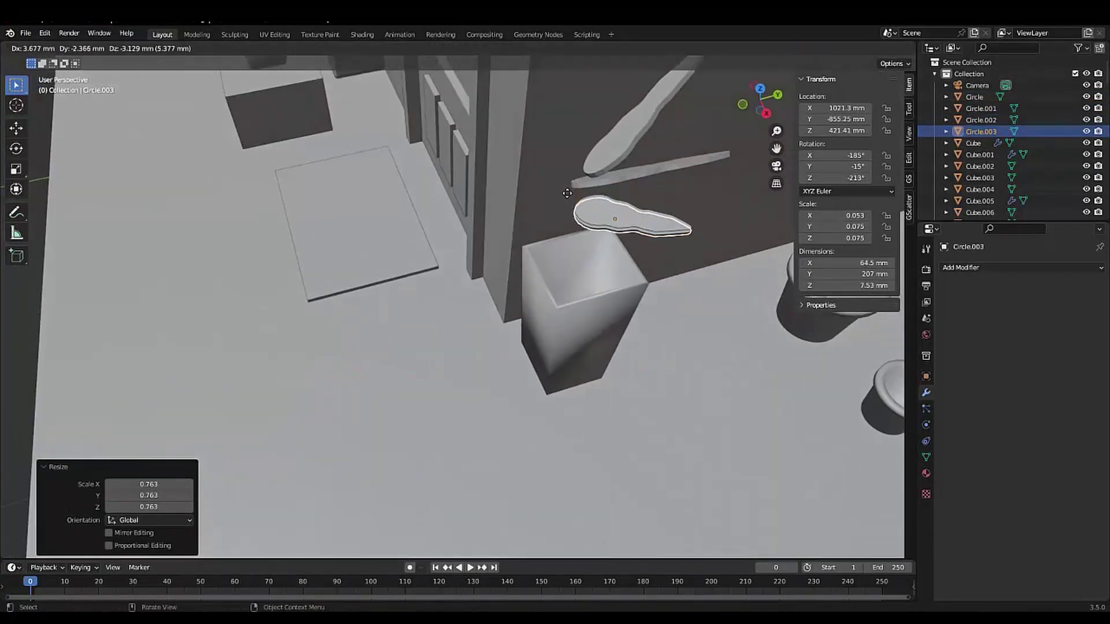
{"action": "left_click", "coordinate": [570, 218]}
{"action": "scroll", "coordinate": [574, 110], "scroll_direction": "down", "scroll_amount": 3}
{"action": "key", "text": "shift+d"}
{"action": "left_click", "coordinate": [513, 113]}
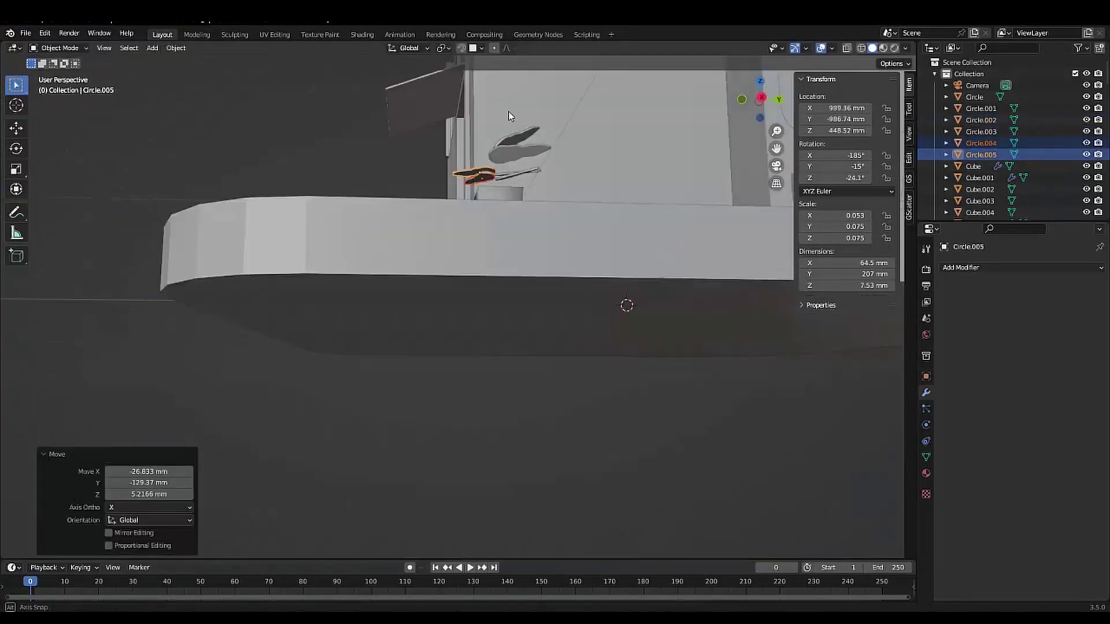
{"action": "mouse_move", "coordinate": [513, 114]}
{"action": "middle_mouse_down"}
{"action": "mouse_move", "coordinate": [509, 198]}
{"action": "mouse_move", "coordinate": [526, 178]}
{"action": "middle_mouse_up"}
- Duplicate another leaf in place and rotate it around X
{"action": "key", "text": "shift+d"}
{"action": "right_click", "coordinate": [520, 185]}
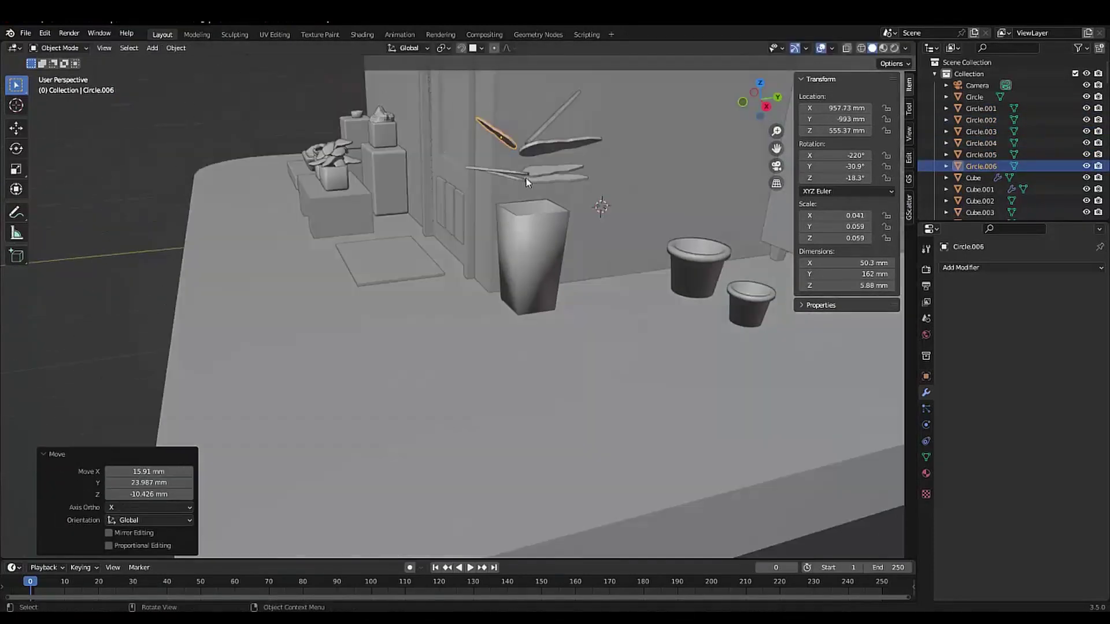
{"action": "key", "text": "r"}
{"action": "key", "text": "x"}
{"action": "left_click", "coordinate": [496, 189]}
{"action": "scroll", "coordinate": [392, 244], "scroll_direction": "down", "scroll_amount": 5}
{"action": "middle_click_drag", "start_coordinate": [391, 244], "coordinate": [440, 242]}
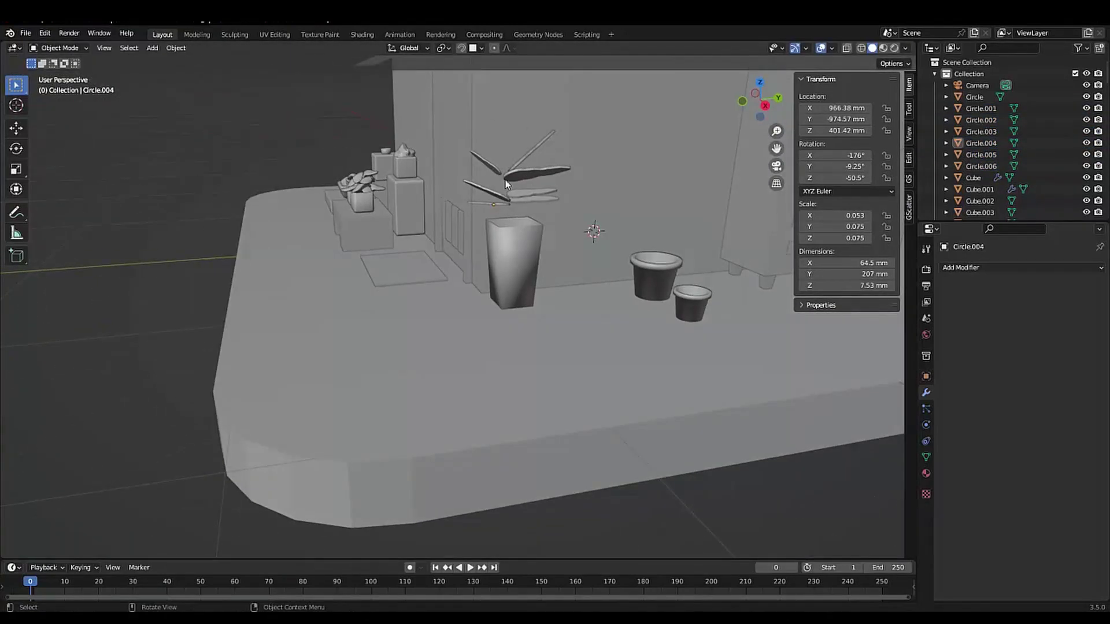
{"action": "scroll", "coordinate": [439, 243], "scroll_direction": "down", "scroll_amount": 3}
{"action": "scroll", "coordinate": [451, 245], "scroll_direction": "up", "scroll_amount": 6}
- Add a Bezier curve stem and duplicate it along X as a second stem
{"action": "key", "text": "shift+a"}
{"action": "left_click", "coordinate": [538, 259]}
{"action": "scroll", "coordinate": [431, 265], "scroll_direction": "down", "scroll_amount": 3}
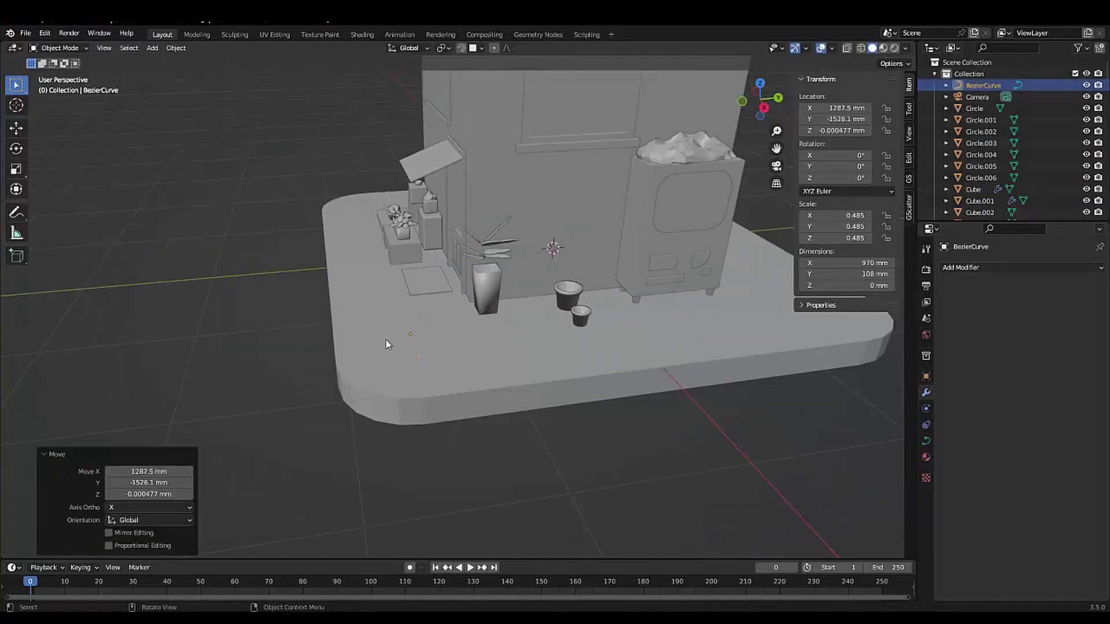
{"action": "scroll", "coordinate": [414, 336], "scroll_direction": "up", "scroll_amount": 4}
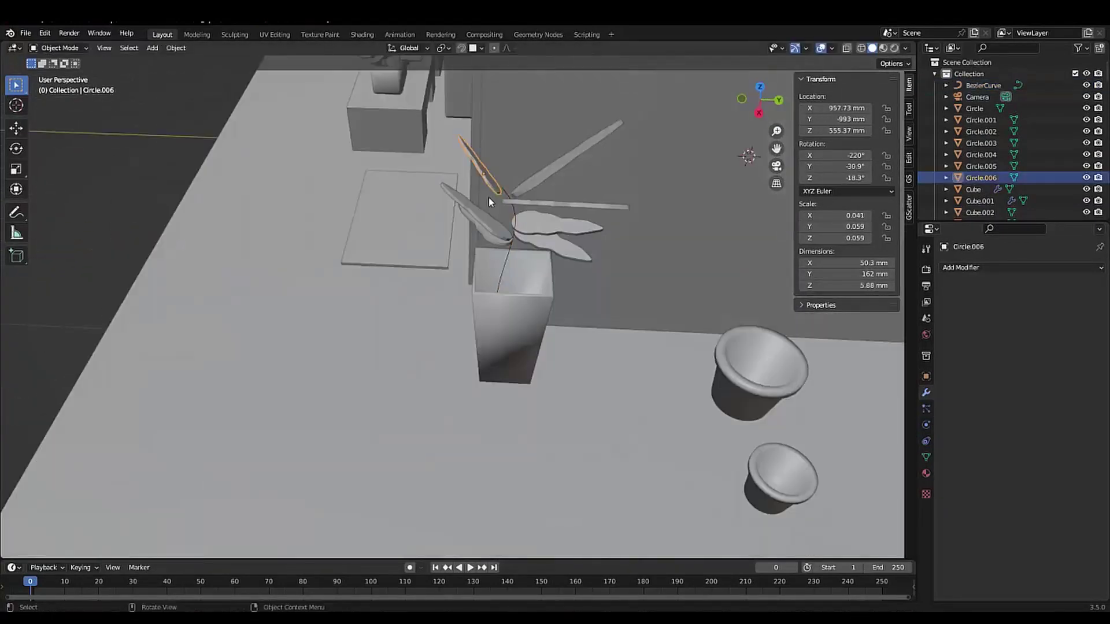
{"action": "left_click", "coordinate": [925, 441]}
{"action": "middle_click_drag", "start_coordinate": [694, 376], "coordinate": [549, 174]}
{"action": "key", "text": "shift+d"}
{"action": "key", "text": "x"}
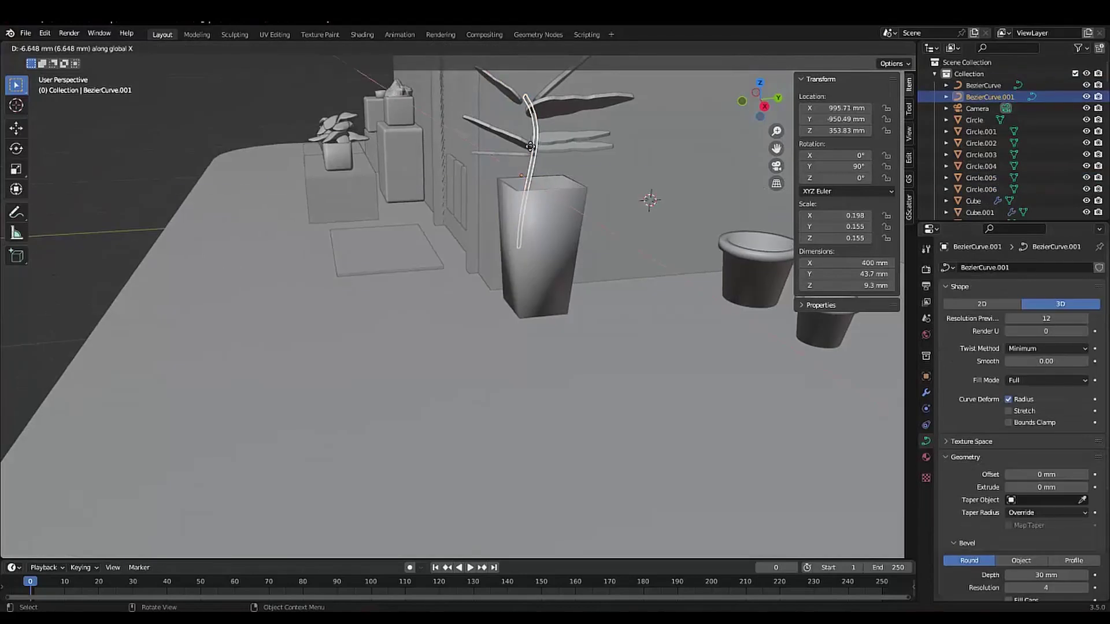
{"action": "mouse_move", "coordinate": [463, 208]}
{"action": "middle_mouse_down"}
{"action": "mouse_move", "coordinate": [520, 173]}
{"action": "mouse_move", "coordinate": [545, 135]}
{"action": "mouse_move", "coordinate": [560, 351]}
{"action": "middle_mouse_up"}
{"action": "left_click", "coordinate": [521, 173]}
- Select a leaf and the diorama base, then orbit out to view the whole house
{"action": "left_click", "coordinate": [545, 135]}
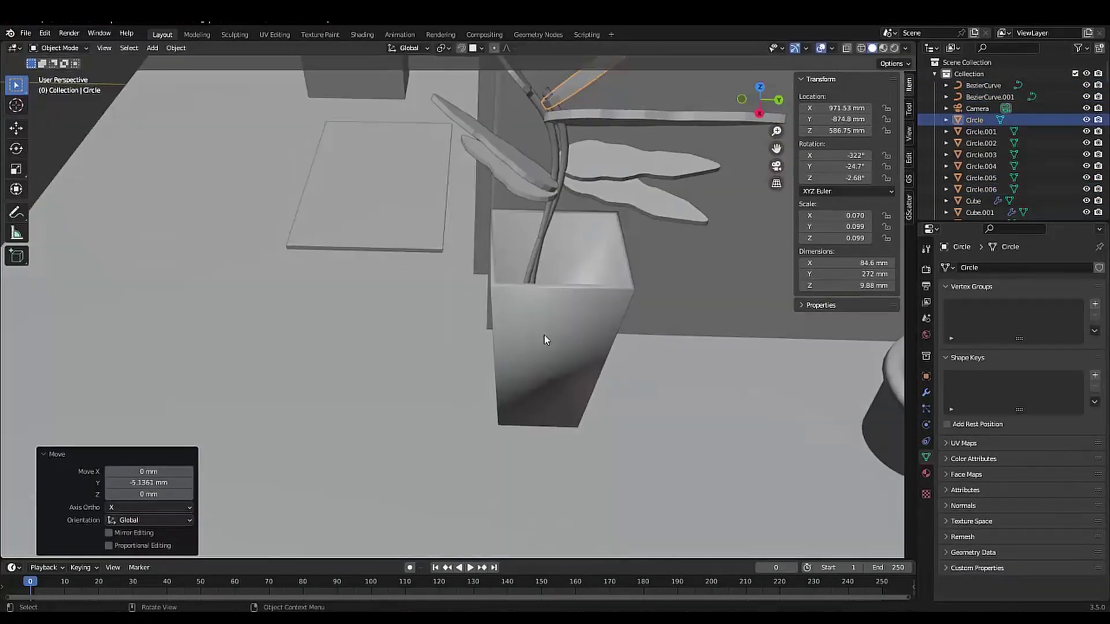
{"action": "scroll", "coordinate": [543, 335], "scroll_direction": "down", "scroll_amount": 5}
{"action": "left_click", "coordinate": [453, 251]}
{"action": "mouse_move", "coordinate": [453, 251]}
{"action": "middle_mouse_down"}
{"action": "mouse_move", "coordinate": [394, 157]}
{"action": "mouse_move", "coordinate": [341, 212]}
{"action": "mouse_move", "coordinate": [245, 177]}
{"action": "mouse_move", "coordinate": [307, 304]}
{"action": "middle_mouse_up"}
{"action": "key", "text": "shift+a"}
- Add a plane, scale it down and move it beside the side table
{"action": "left_click", "coordinate": [347, 303]}
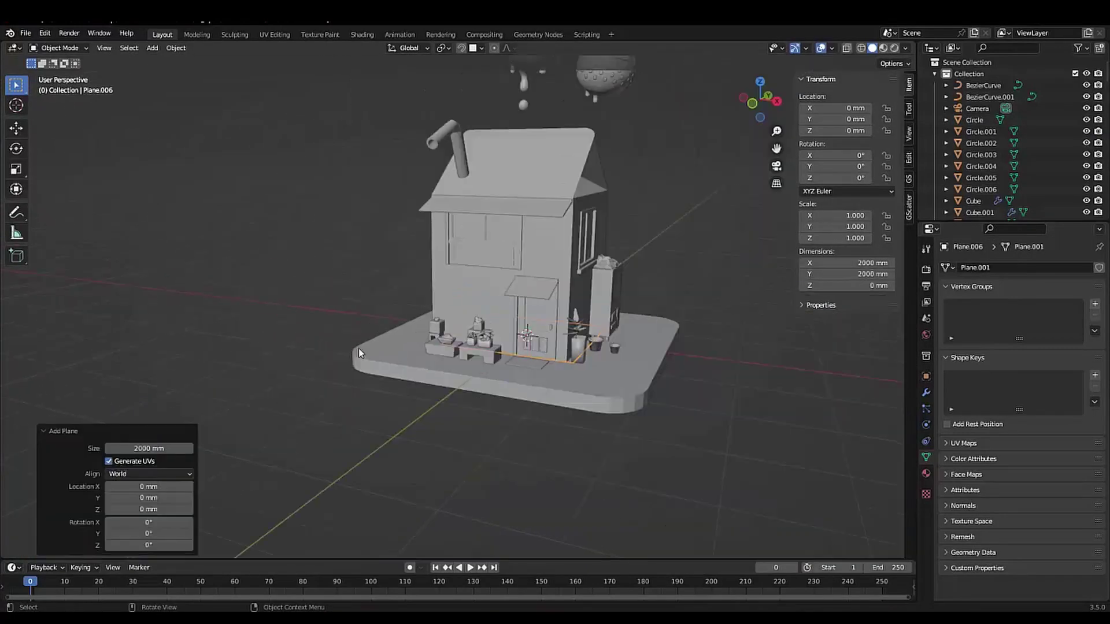
{"action": "key", "text": "s"}
{"action": "key", "text": "g"}
{"action": "left_click", "coordinate": [665, 429]}
{"action": "scroll", "coordinate": [665, 429], "scroll_direction": "down", "scroll_amount": 5}
{"action": "middle_click_drag", "start_coordinate": [544, 442], "coordinate": [442, 481]}
- Resize and bevel the plane's edges into a leaf, then add a Simple Deform bend
{"action": "key", "text": "Tab"}
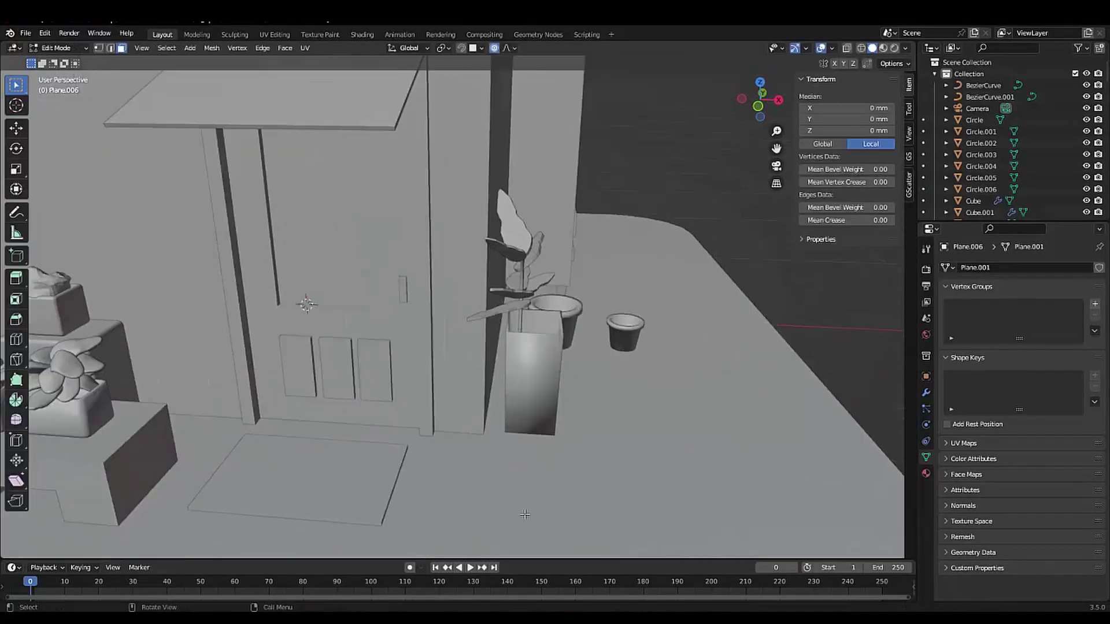
{"action": "scroll", "coordinate": [391, 433], "scroll_direction": "up", "scroll_amount": 5}
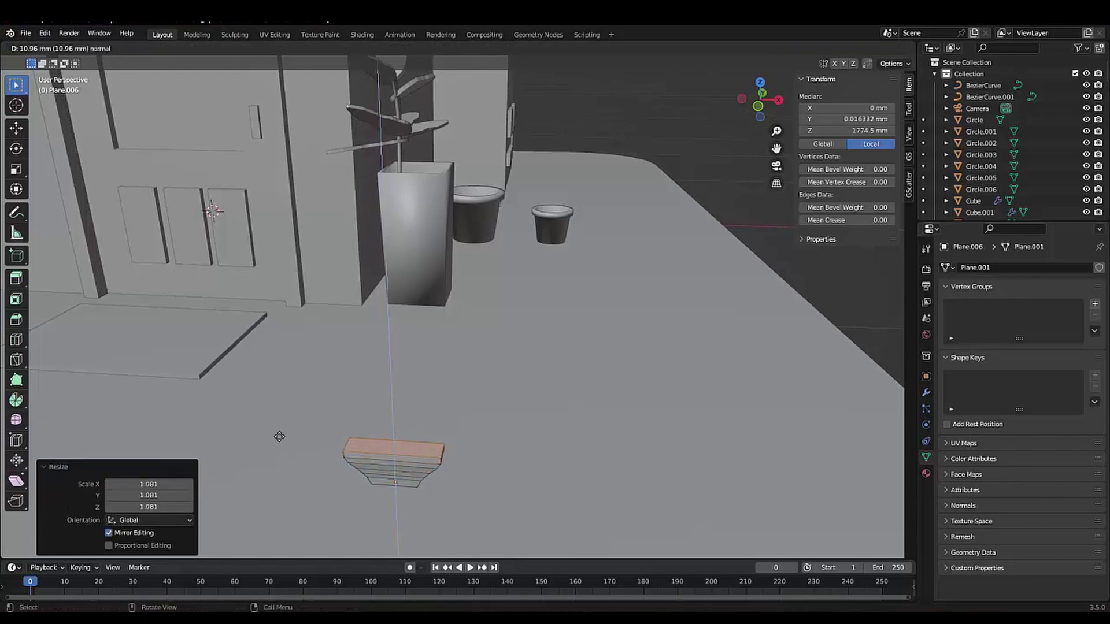
{"action": "left_click", "coordinate": [298, 419]}
{"action": "scroll", "coordinate": [289, 405], "scroll_direction": "down", "scroll_amount": 3}
{"action": "scroll", "coordinate": [285, 371], "scroll_direction": "up", "scroll_amount": 3}
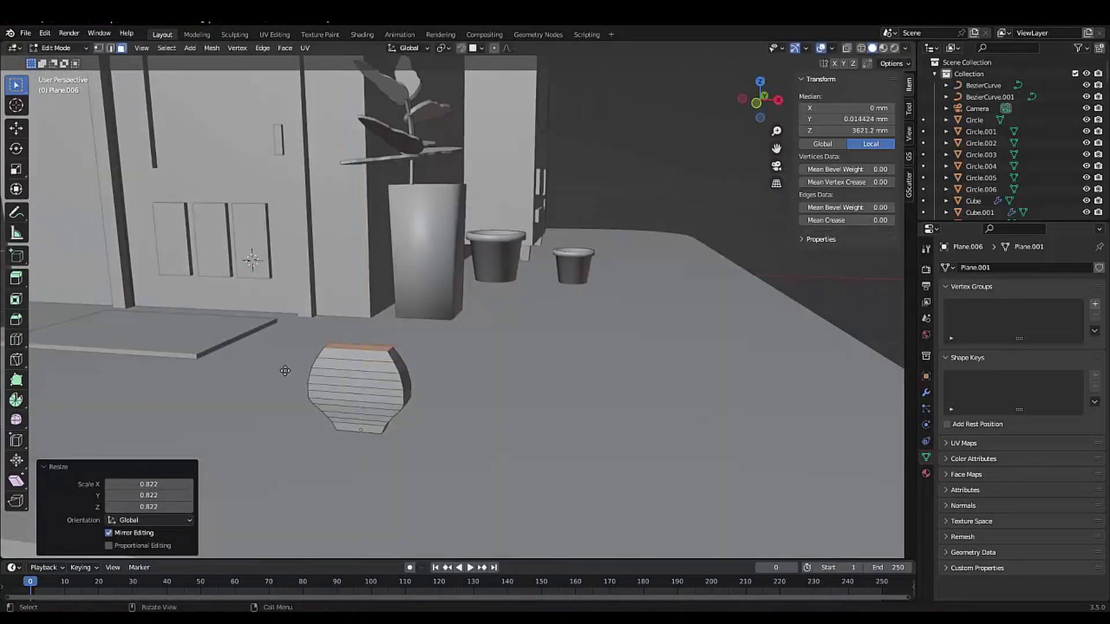
{"action": "left_click", "coordinate": [263, 340]}
{"action": "middle_click_drag", "start_coordinate": [263, 340], "coordinate": [686, 400]}
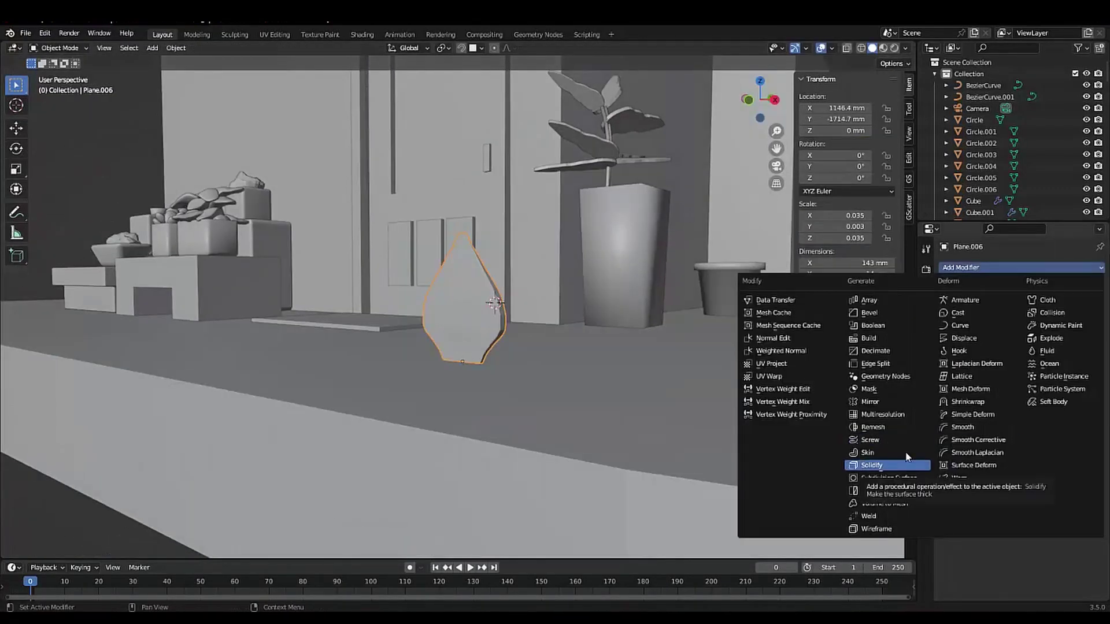
{"action": "left_click", "coordinate": [842, 456]}
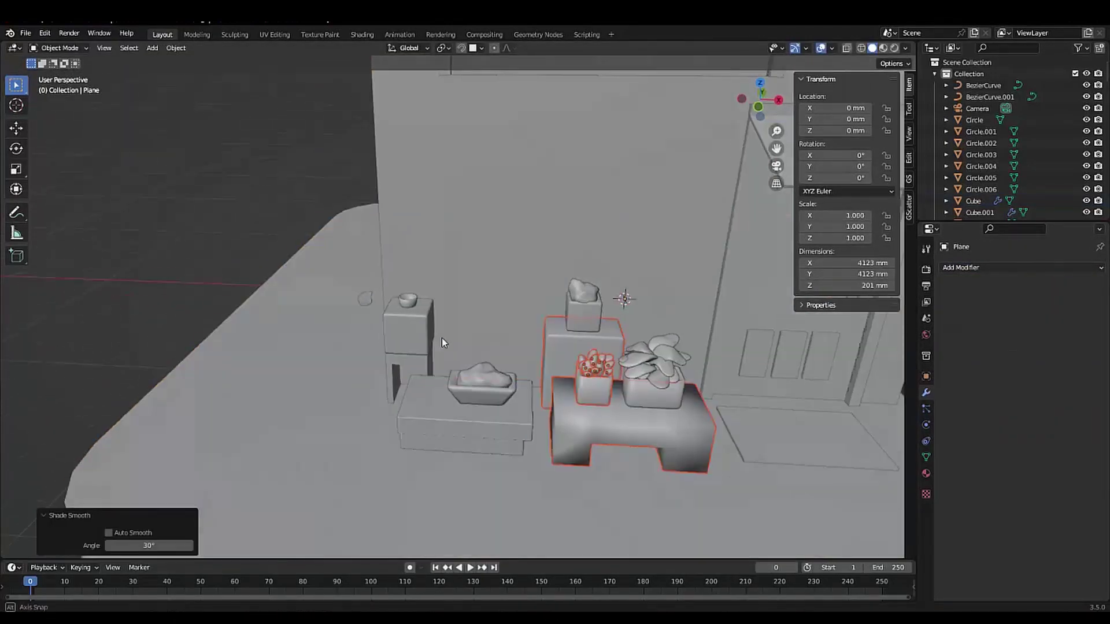
- Extrude and bevel the leaf's bottom edge to give it a bent shape
{"action": "middle_click_drag", "start_coordinate": [371, 370], "coordinate": [280, 370]}
{"action": "key", "text": "Tab"}
{"action": "key", "text": "KP_Decimal"}
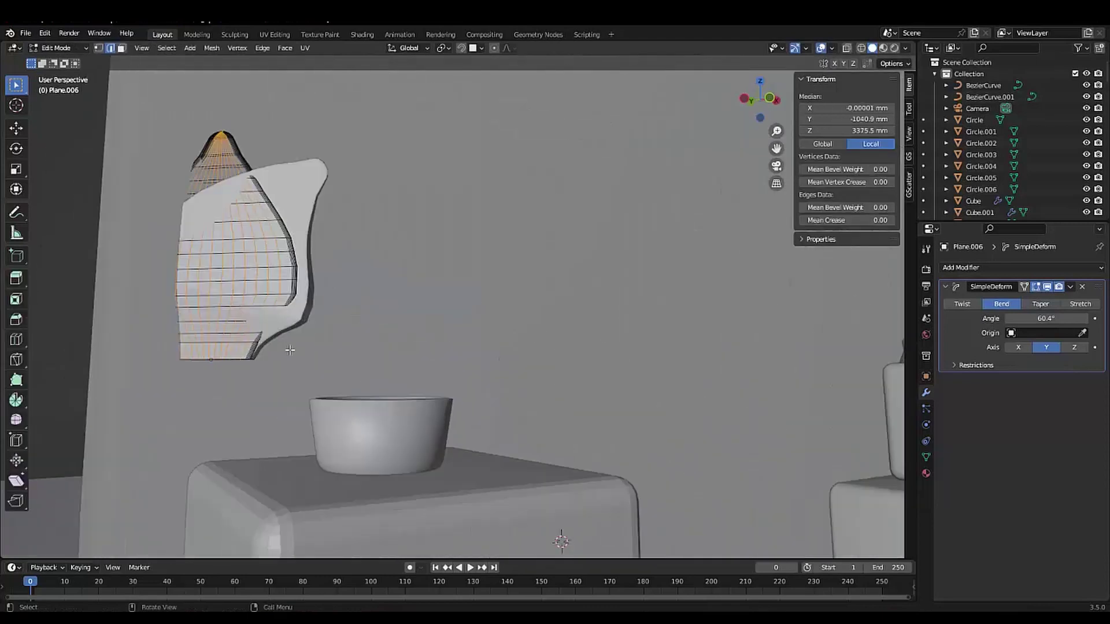
{"action": "middle_click_drag", "start_coordinate": [562, 331], "coordinate": [440, 324]}
{"action": "left_click", "coordinate": [312, 288], "text": "alt"}
{"action": "key", "text": "ctrl+b"}
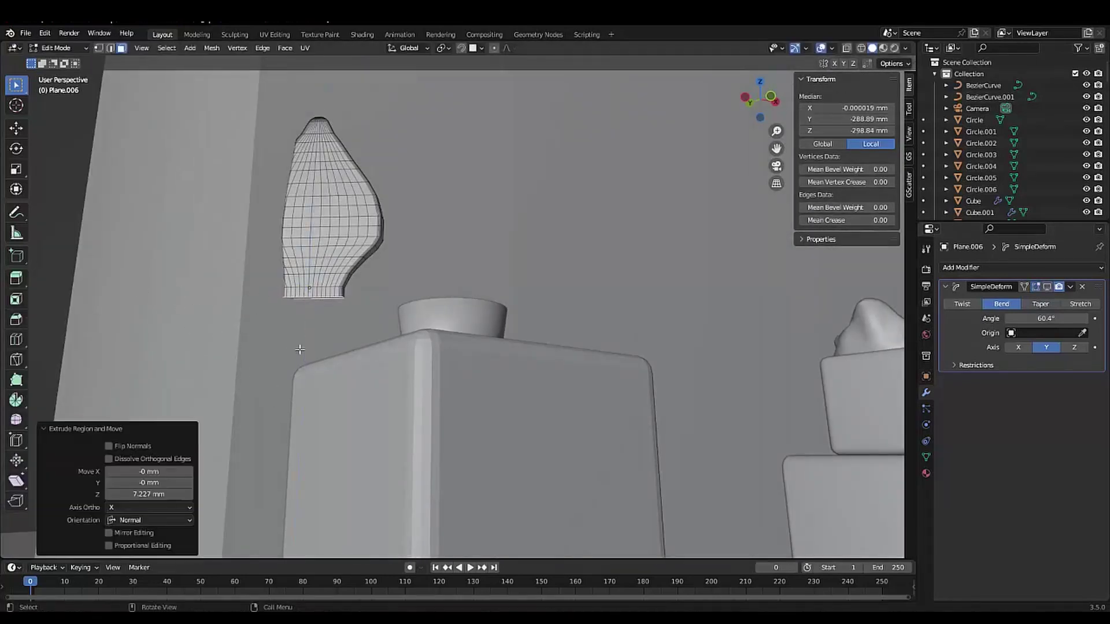
{"action": "key", "text": "ctrl+b"}
{"action": "left_click", "coordinate": [803, 325]}
{"action": "key", "text": "Tab"}
- Rotate the leaf on Z, then duplicate it and move the rotated copy up along Y
{"action": "scroll", "coordinate": [211, 175], "scroll_direction": "down", "scroll_amount": 5}
{"action": "key", "text": "r"}
{"action": "key", "text": "z"}
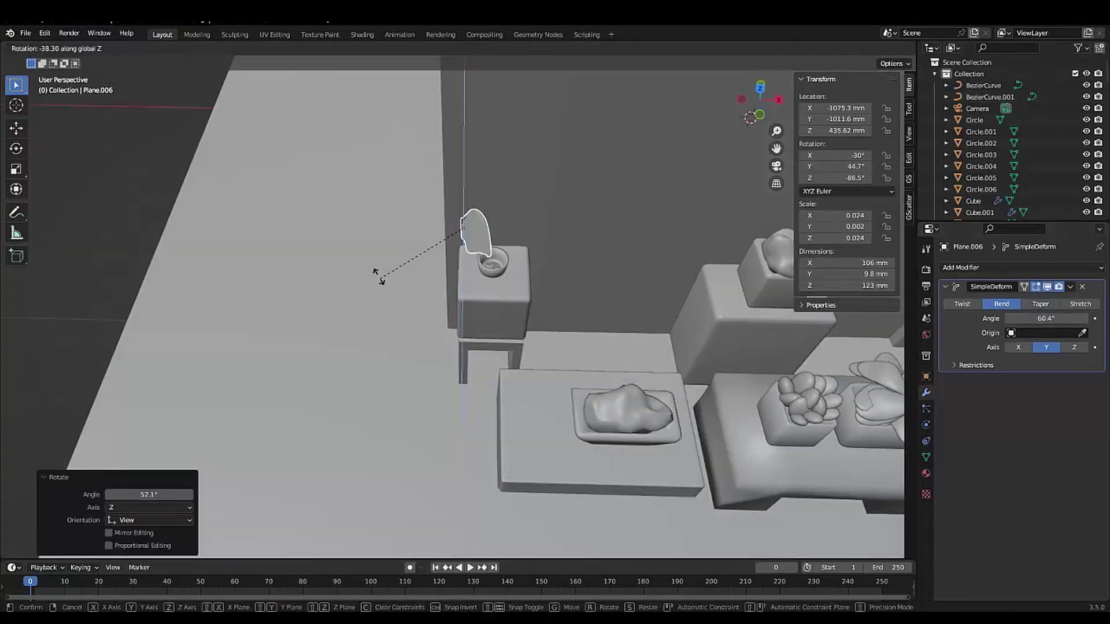
{"action": "left_click", "coordinate": [399, 269]}
{"action": "middle_click_drag", "start_coordinate": [497, 251], "coordinate": [463, 263]}
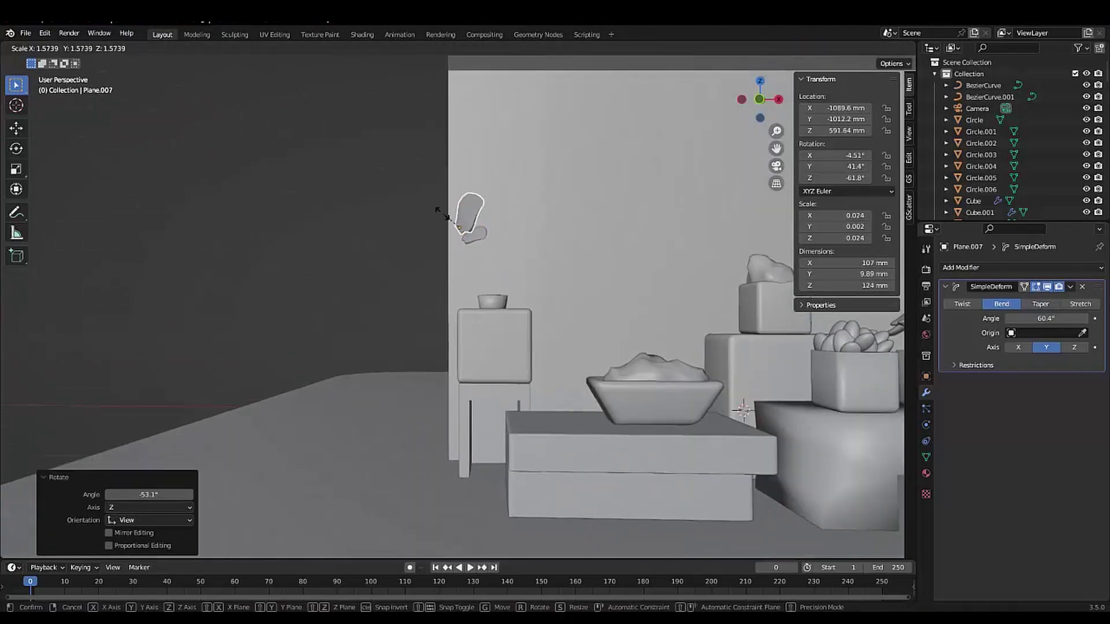
{"action": "key", "text": "shift+d"}
{"action": "left_click", "coordinate": [459, 225]}
{"action": "key", "text": "r"}
{"action": "key", "text": "g"}
{"action": "key", "text": "y"}
{"action": "mouse_move", "coordinate": [451, 225]}
{"action": "middle_mouse_down"}
{"action": "mouse_move", "coordinate": [445, 199]}
{"action": "mouse_move", "coordinate": [473, 235]}
{"action": "middle_mouse_up"}
{"action": "left_click", "coordinate": [418, 191]}
- Add more rotated leaf copies higher up the wall corner, scaling the newest one
{"action": "key", "text": "shift+d"}
{"action": "left_click", "coordinate": [462, 219]}
{"action": "key", "text": "r"}
{"action": "left_click", "coordinate": [454, 208]}
{"action": "left_click", "coordinate": [392, 215]}
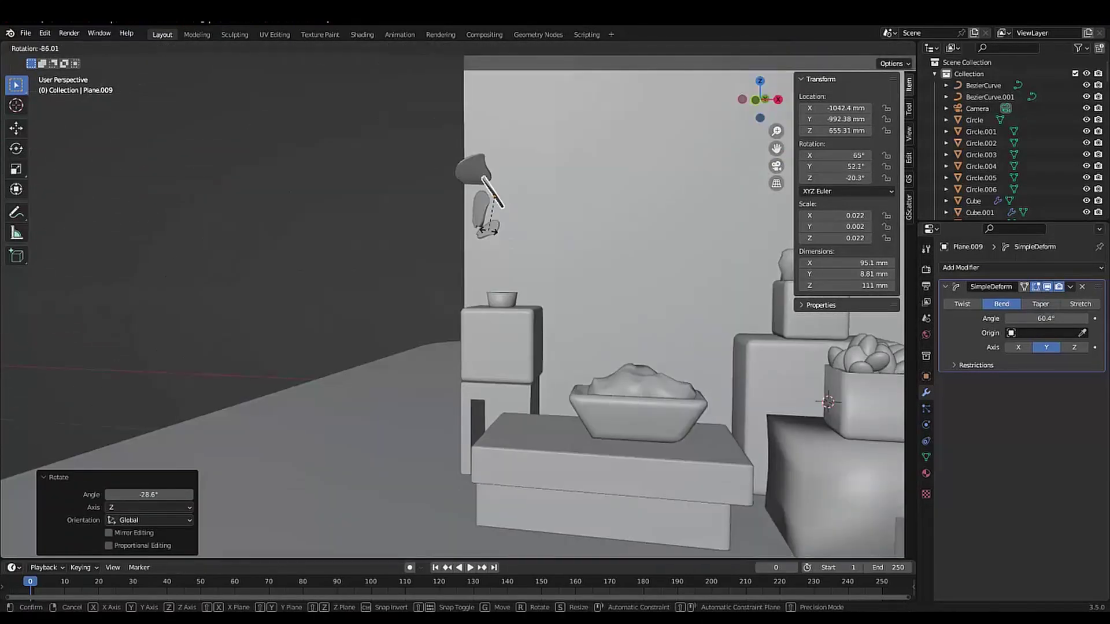
{"action": "mouse_move", "coordinate": [485, 185]}
{"action": "middle_mouse_down"}
{"action": "mouse_move", "coordinate": [481, 203]}
{"action": "mouse_move", "coordinate": [451, 208]}
{"action": "mouse_move", "coordinate": [414, 244]}
{"action": "mouse_move", "coordinate": [501, 228]}
{"action": "mouse_move", "coordinate": [435, 292]}
{"action": "mouse_move", "coordinate": [456, 249]}
{"action": "mouse_move", "coordinate": [509, 217]}
{"action": "mouse_move", "coordinate": [498, 277]}
{"action": "mouse_move", "coordinate": [504, 269]}
{"action": "mouse_move", "coordinate": [481, 204]}
{"action": "middle_mouse_up"}
{"action": "key", "text": "shift+d"}
{"action": "key", "text": "z"}
{"action": "left_click", "coordinate": [471, 190]}
{"action": "key", "text": "s"}
- Duplicate leaves further up the wall and rotate individual leaves, including one on X
{"action": "key", "text": "shift+d"}
{"action": "key", "text": "z"}
{"action": "left_click", "coordinate": [452, 213]}
{"action": "left_click", "coordinate": [510, 215]}
{"action": "key", "text": "r"}
{"action": "left_click", "coordinate": [508, 245]}
{"action": "left_click", "coordinate": [499, 276]}
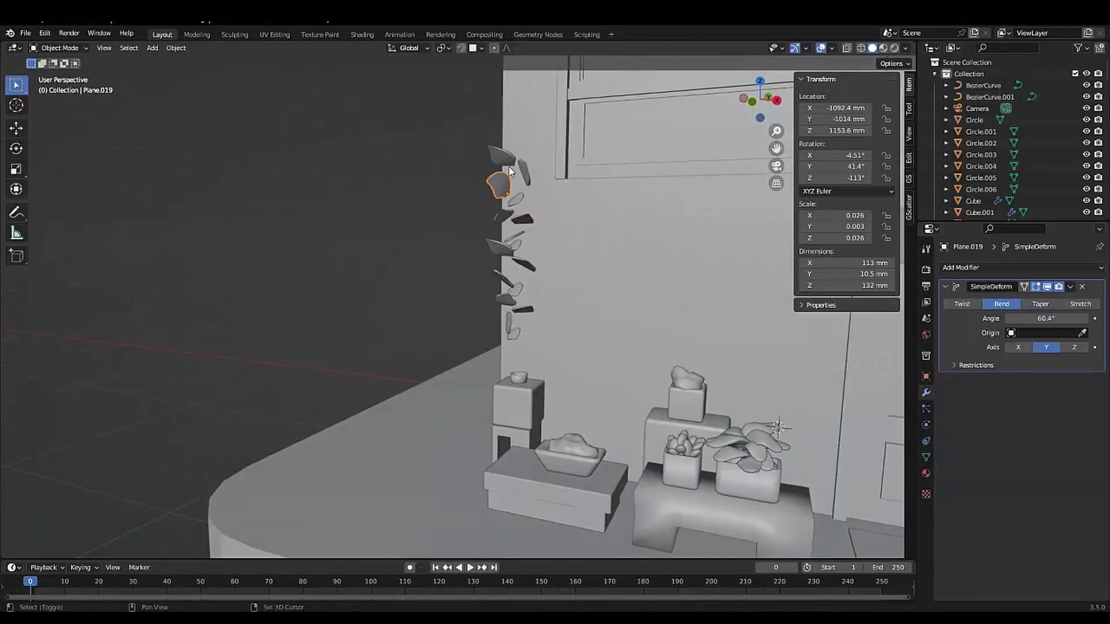
{"action": "key", "text": "shift+d"}
{"action": "key", "text": "r"}
{"action": "key", "text": "x"}
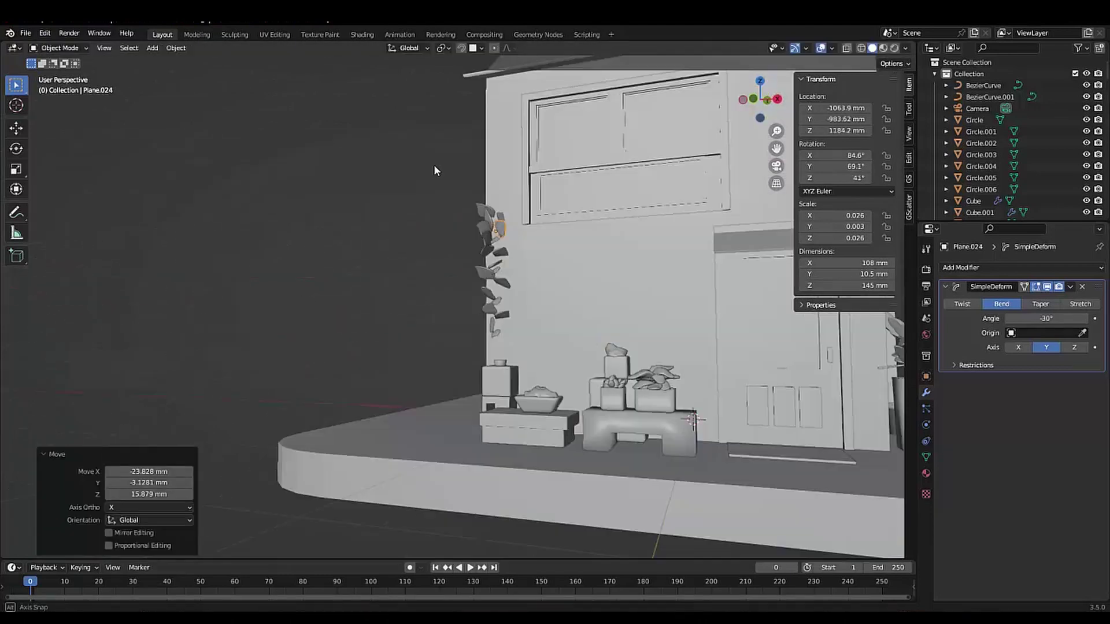
{"action": "middle_click_drag", "start_coordinate": [433, 165], "coordinate": [404, 237]}
- Lower a vine leaf near the roof along Z
{"action": "scroll", "coordinate": [407, 225], "scroll_direction": "down", "scroll_amount": 3}
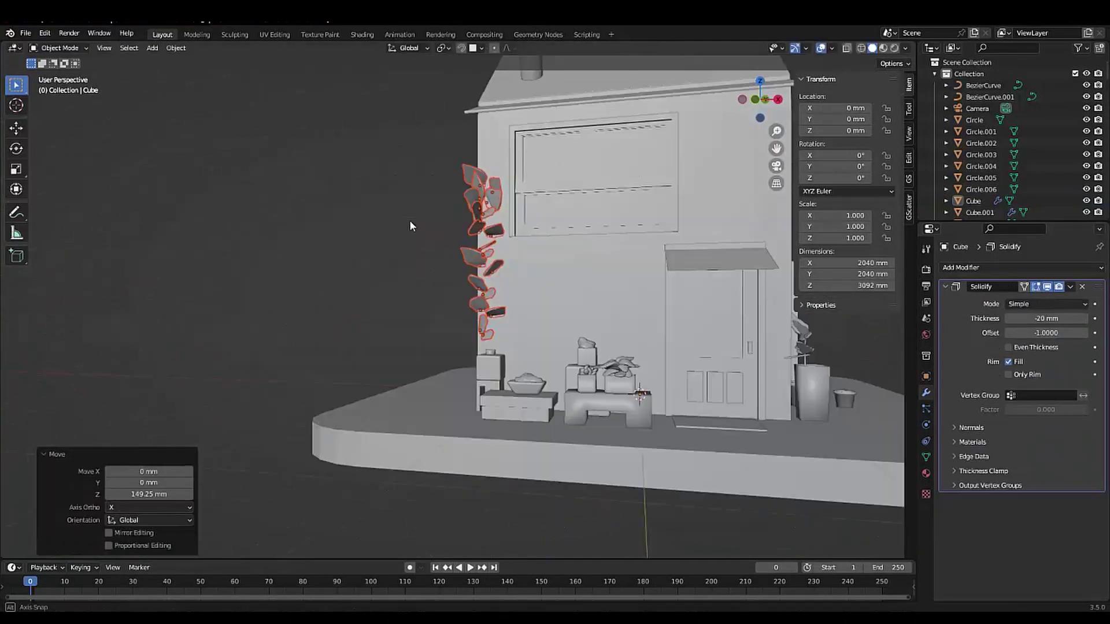
{"action": "left_click", "coordinate": [440, 191]}
{"action": "middle_click_drag", "start_coordinate": [451, 179], "coordinate": [491, 157]}
{"action": "scroll", "coordinate": [483, 174], "scroll_direction": "up", "scroll_amount": 3}
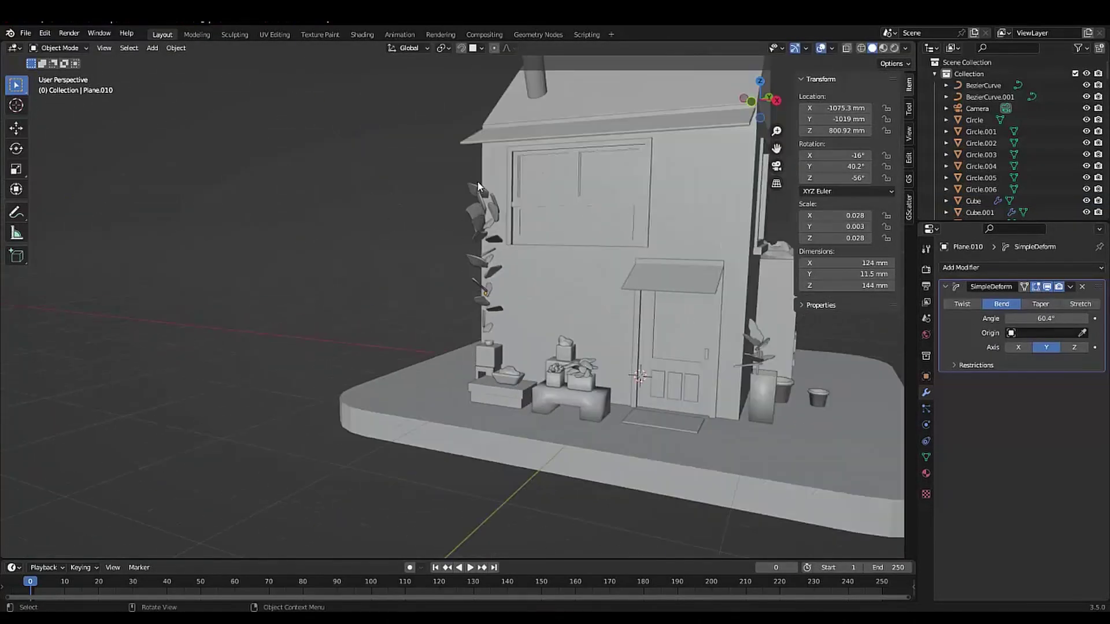
{"action": "scroll", "coordinate": [477, 186], "scroll_direction": "down", "scroll_amount": 5}
{"action": "scroll", "coordinate": [512, 361], "scroll_direction": "up", "scroll_amount": 5}
{"action": "left_click", "coordinate": [435, 310]}
{"action": "key", "text": "g"}
{"action": "key", "text": "z"}
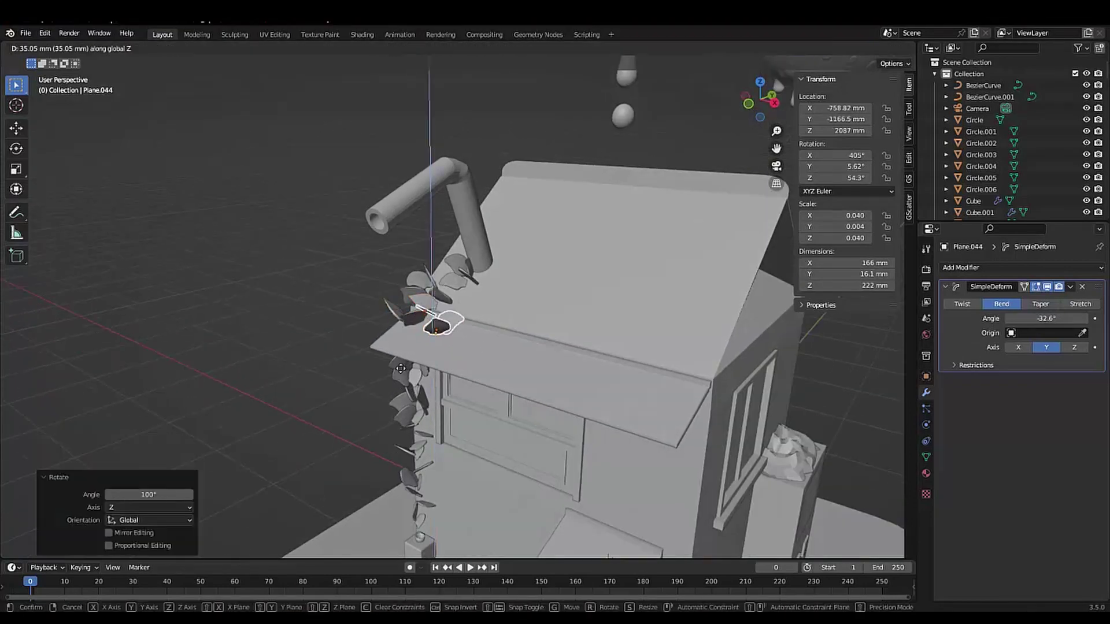
{"action": "left_click", "coordinate": [452, 316]}
- Rotate the roof-edge leaves on the Y and Z axes to tuck them over the edge
{"action": "scroll", "coordinate": [452, 315], "scroll_direction": "up", "scroll_amount": 3}
{"action": "scroll", "coordinate": [453, 315], "scroll_direction": "down", "scroll_amount": 3}
{"action": "left_click", "coordinate": [474, 324]}
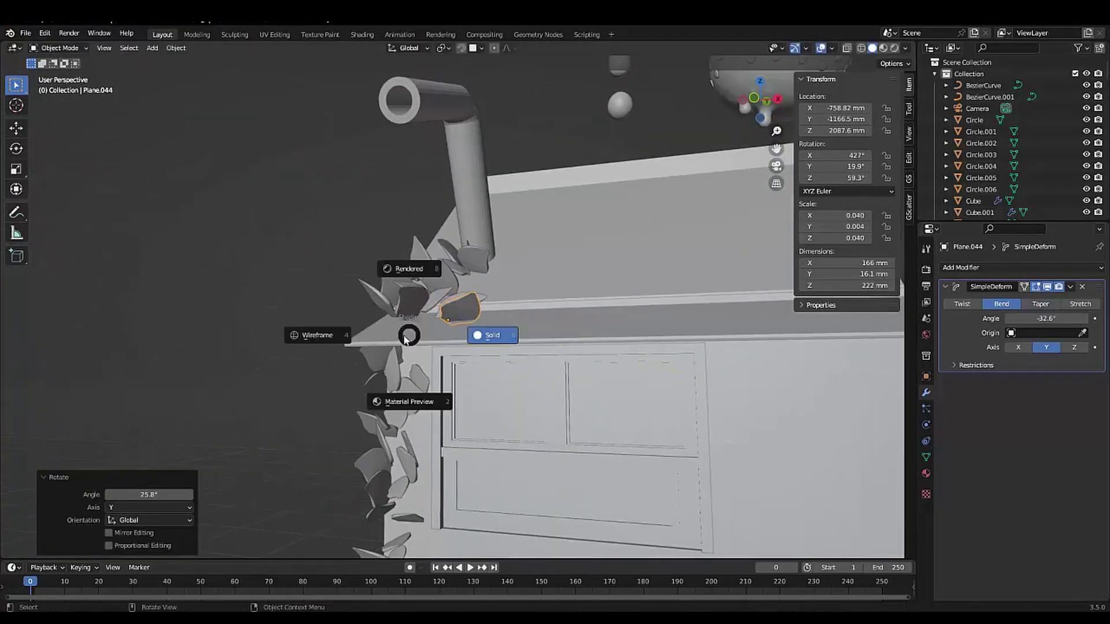
{"action": "key", "text": "r"}
{"action": "key", "text": "y"}
{"action": "left_click", "coordinate": [450, 290]}
{"action": "left_click", "coordinate": [425, 316]}
{"action": "key", "text": "r"}
{"action": "key", "text": "z"}
{"action": "middle_click_drag", "start_coordinate": [809, 324], "coordinate": [858, 337]}
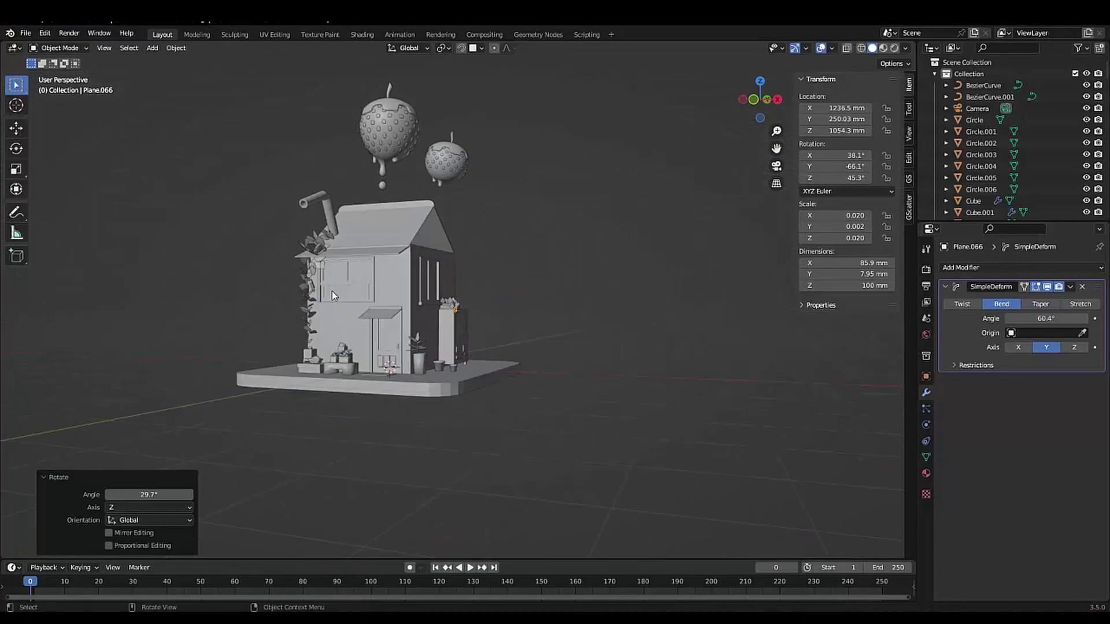
{"action": "middle_click_drag", "start_coordinate": [332, 290], "coordinate": [328, 321]}
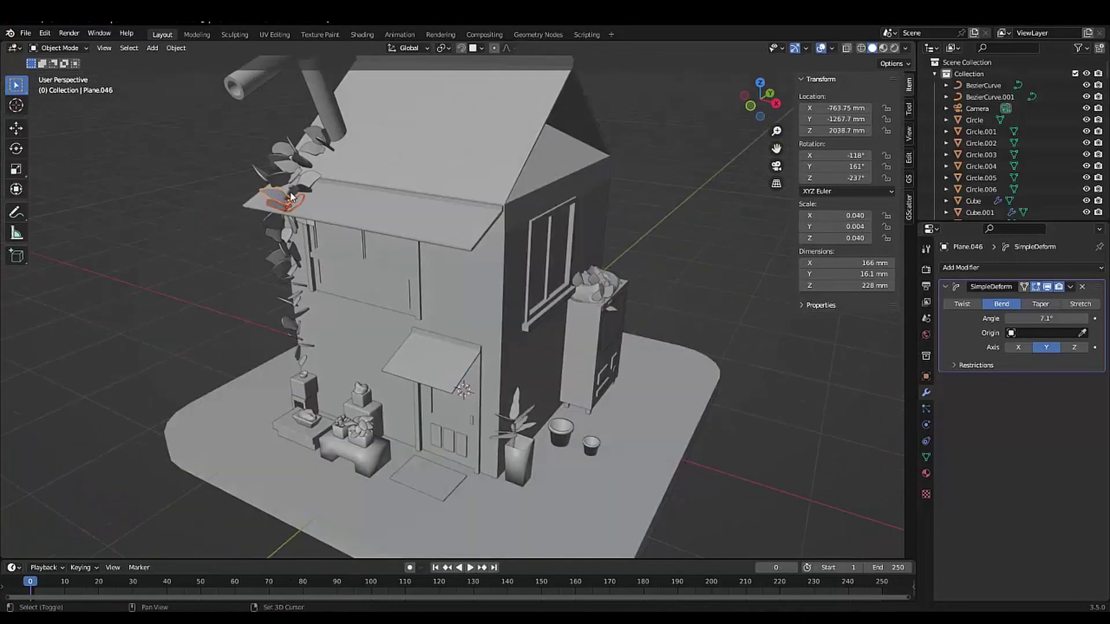
{"action": "left_click", "coordinate": [284, 232]}
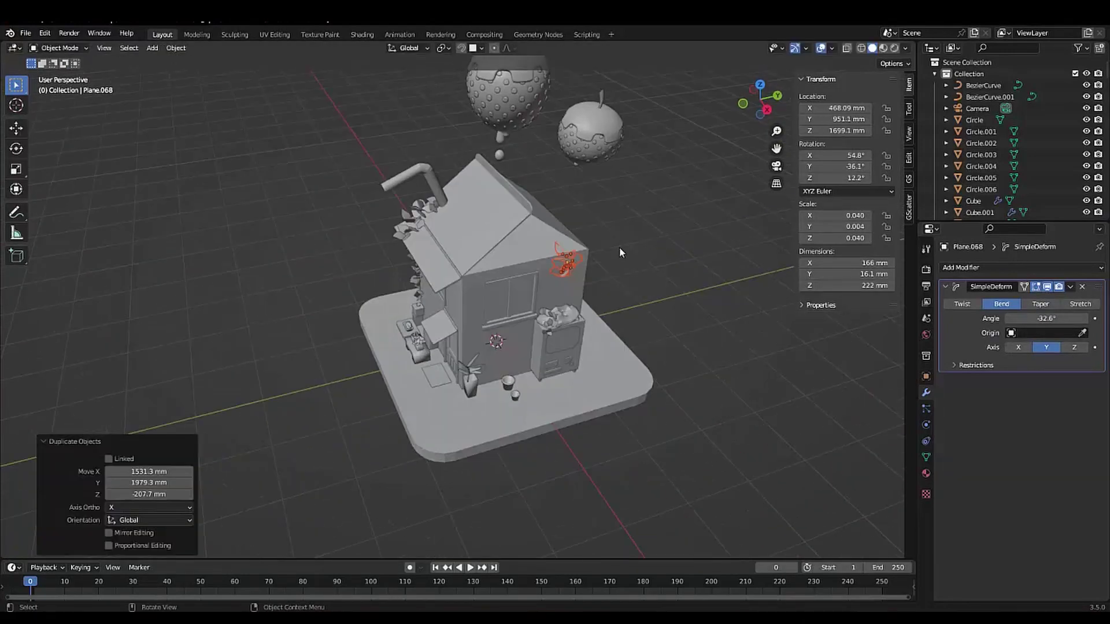
- Move the selected roof-edge leaf vertically along Z
{"action": "key", "text": "g"}
{"action": "key", "text": "z"}
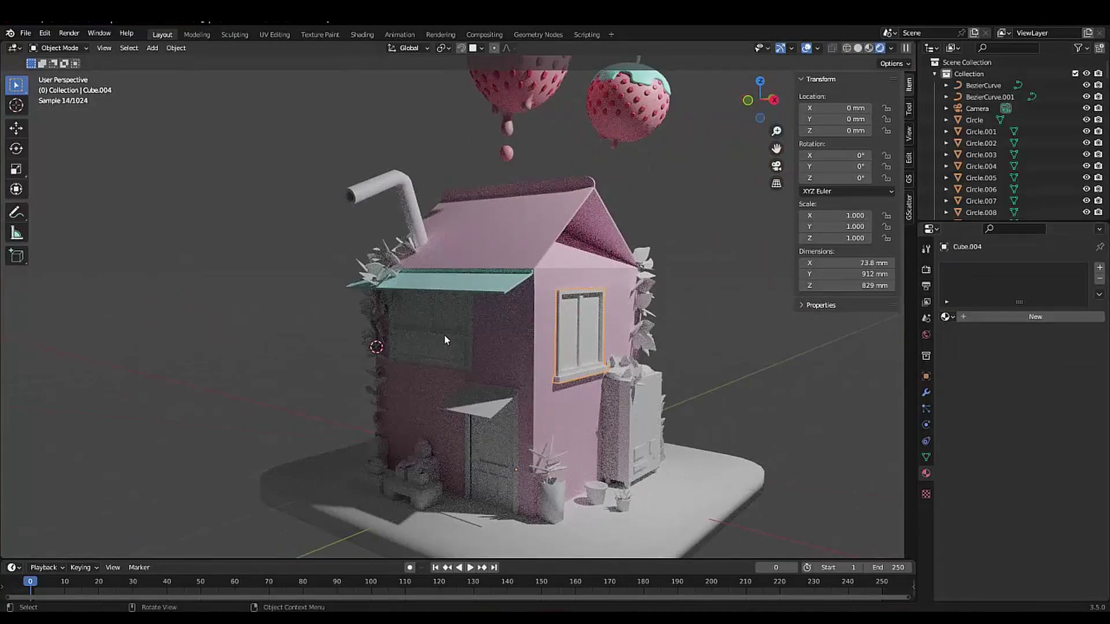
- Adjust the wall's base colour, then link materials from the teal window panel
{"action": "left_click", "coordinate": [1034, 434]}
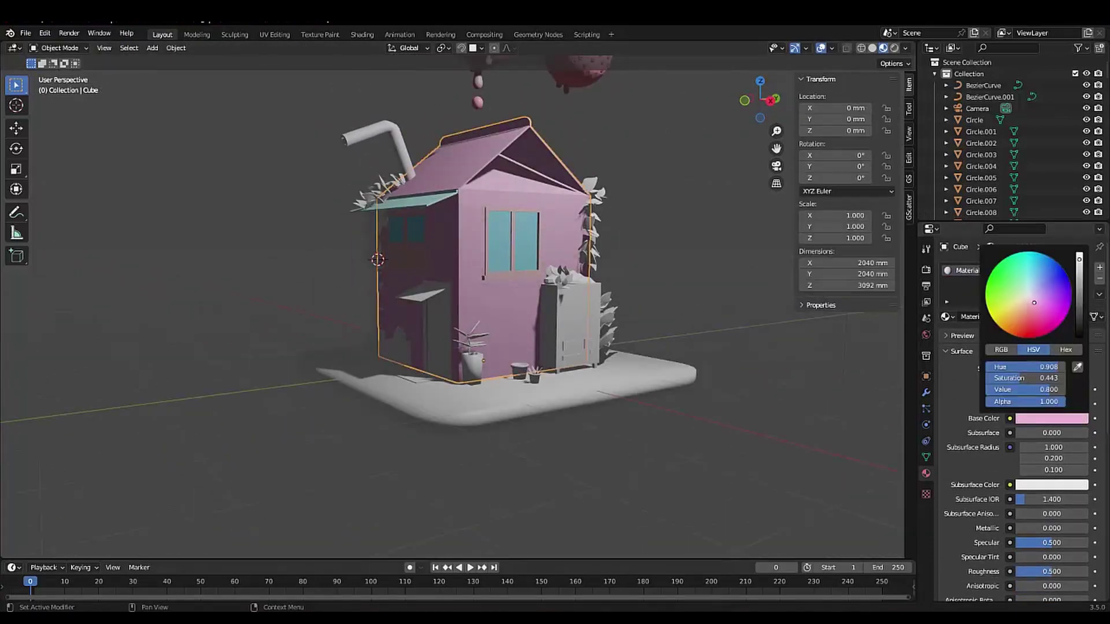
{"action": "left_click", "coordinate": [386, 324]}
{"action": "middle_click_drag", "start_coordinate": [387, 323], "coordinate": [531, 266]}
{"action": "key", "text": "ctrl+l"}
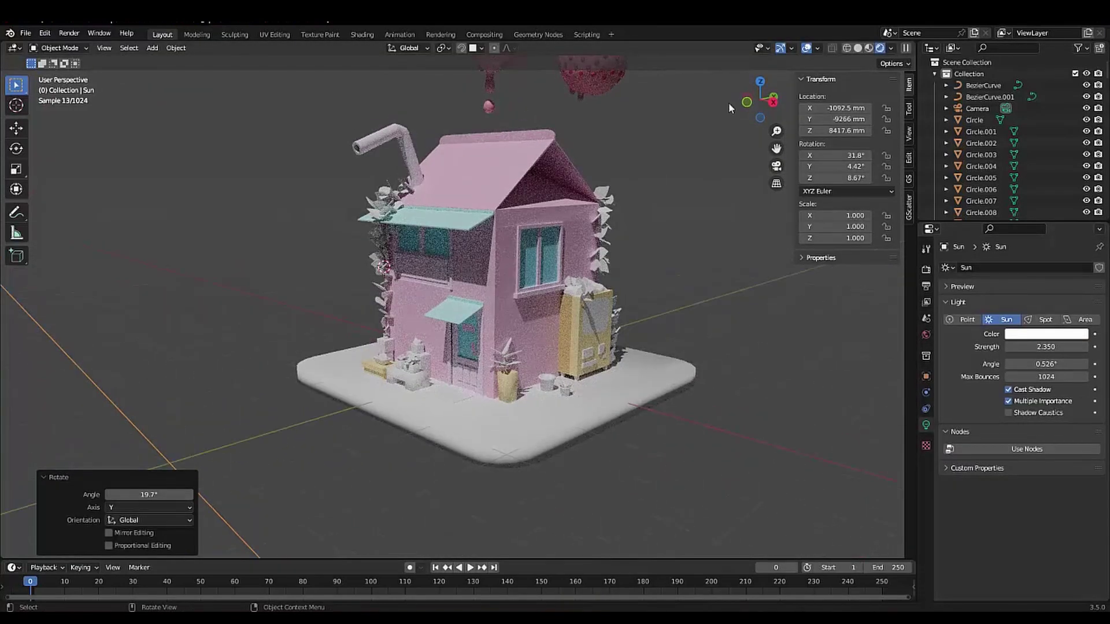
- Make the world background pale teal and move the window-sill edge along Z
{"action": "left_click", "coordinate": [926, 334]}
{"action": "left_click", "coordinate": [1052, 341]}
{"action": "left_click", "coordinate": [1021, 197]}
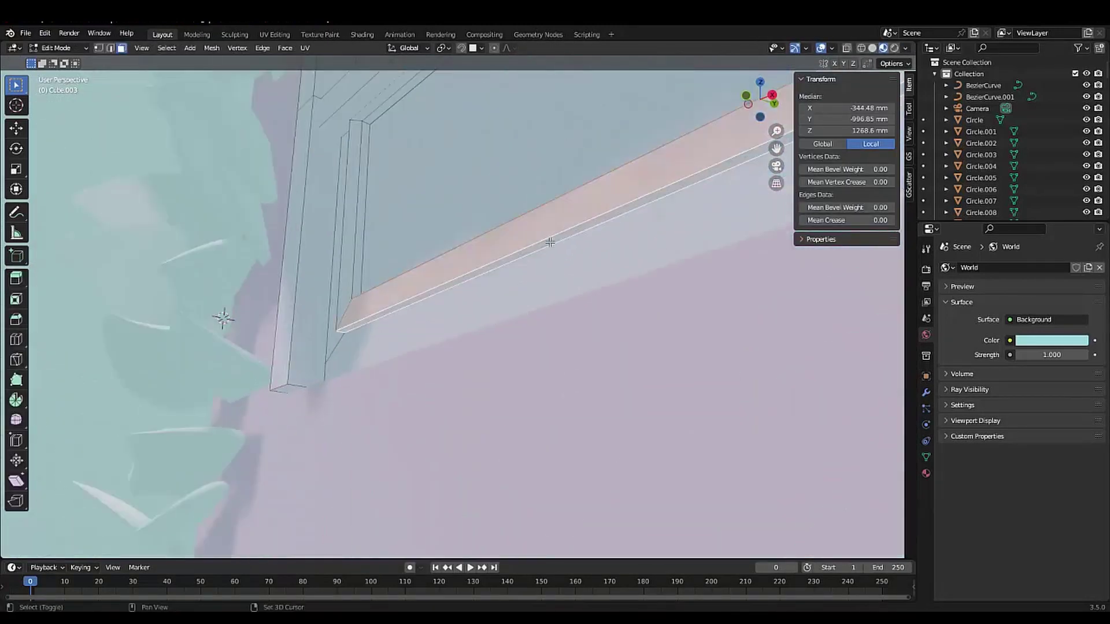
{"action": "key", "text": "g"}
{"action": "key", "text": "z"}
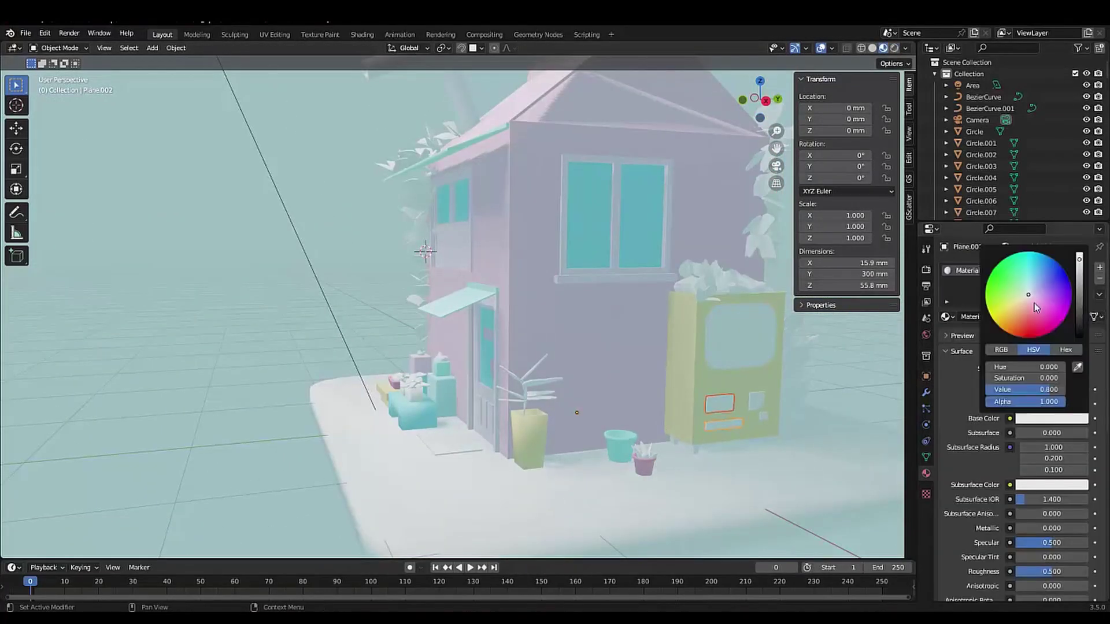
- Link the mint-green material to the selected leaves and plant mounds
{"action": "key", "text": "ctrl+l"}
{"action": "left_click", "coordinate": [618, 414]}
{"action": "middle_click_drag", "start_coordinate": [619, 414], "coordinate": [485, 378]}
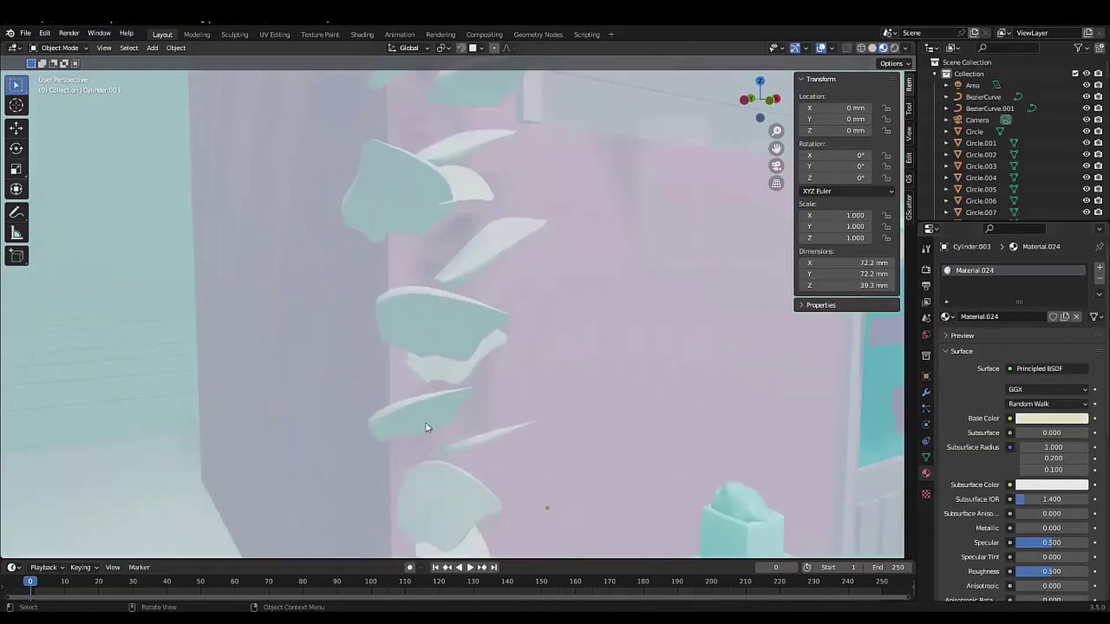
{"action": "left_click", "coordinate": [495, 452]}
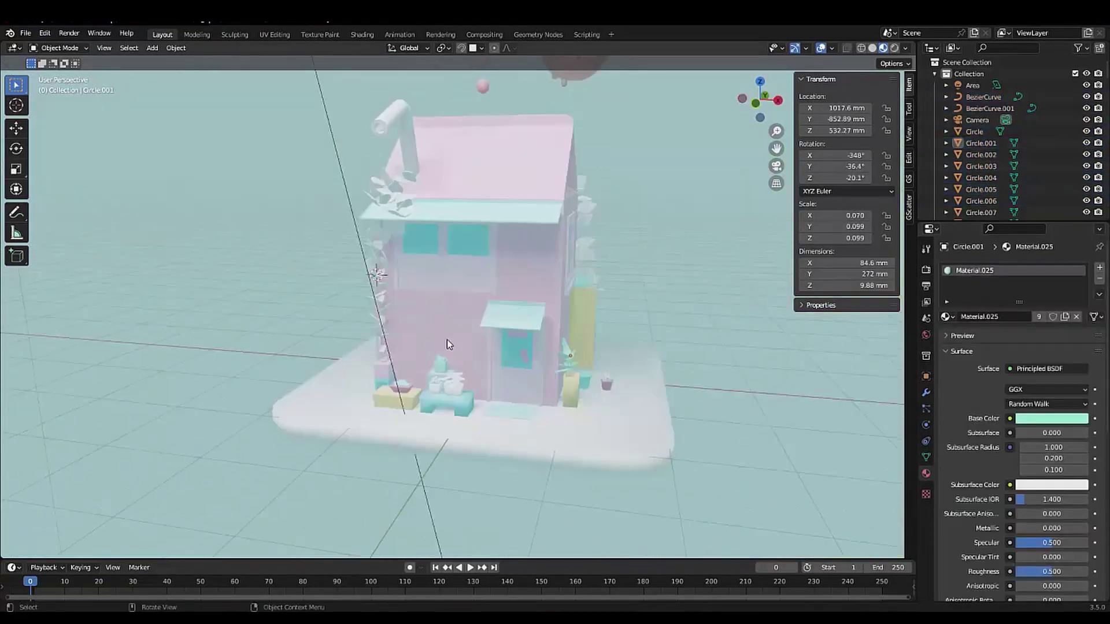
{"action": "left_click", "coordinate": [493, 449]}
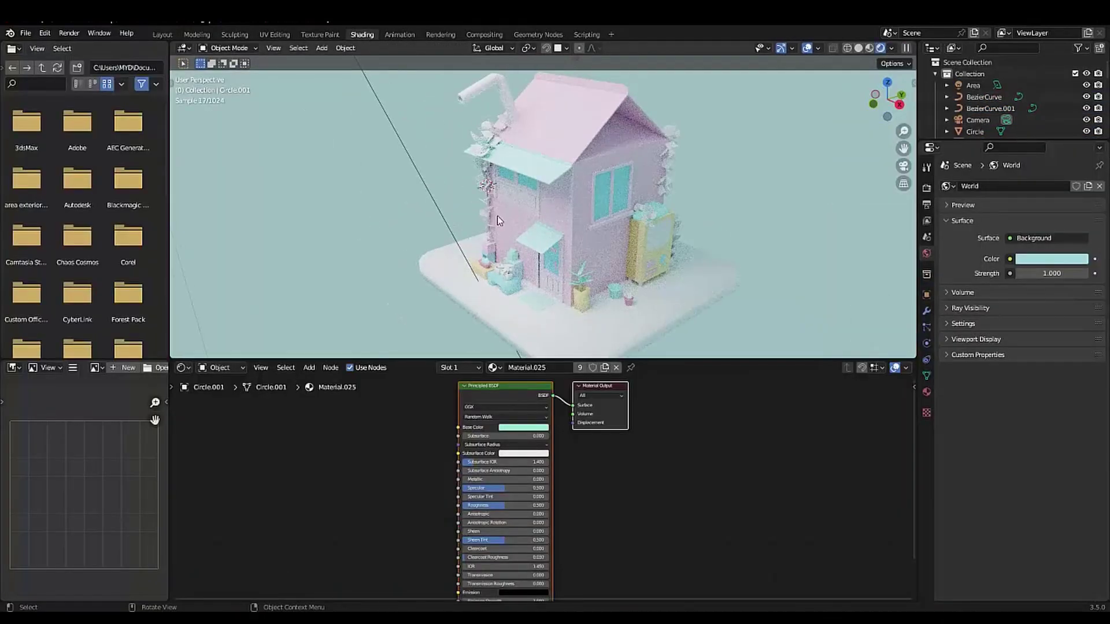
- Recolour both awning ColorRamp stripe stops to pastel cyan and move the point light along Z
{"action": "left_click", "coordinate": [499, 220]}
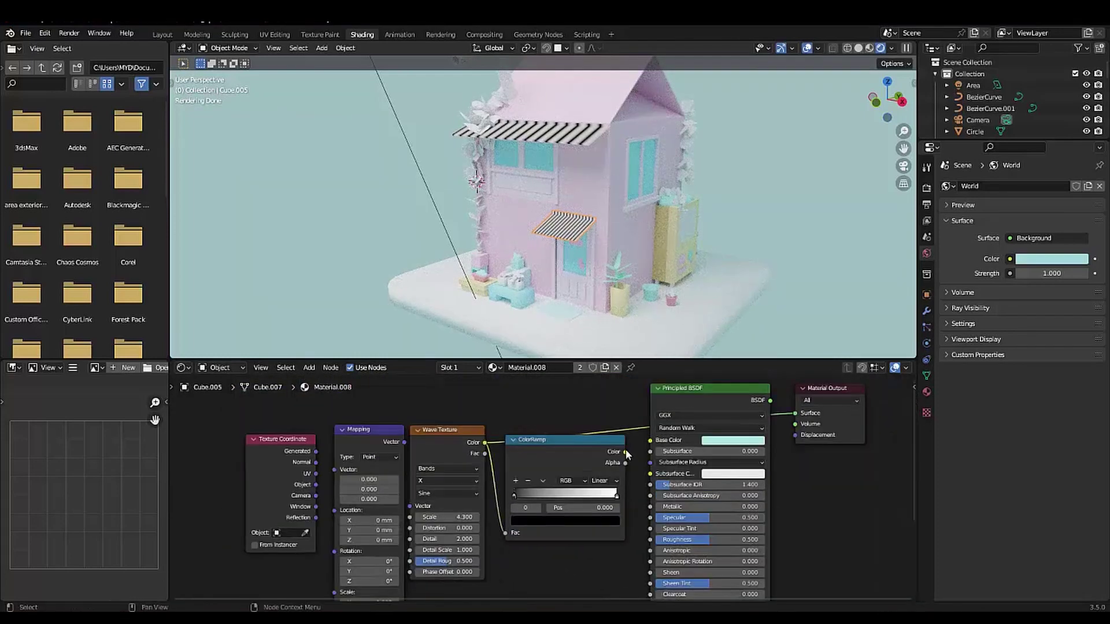
{"action": "scroll", "coordinate": [447, 506], "scroll_direction": "up", "scroll_amount": 3}
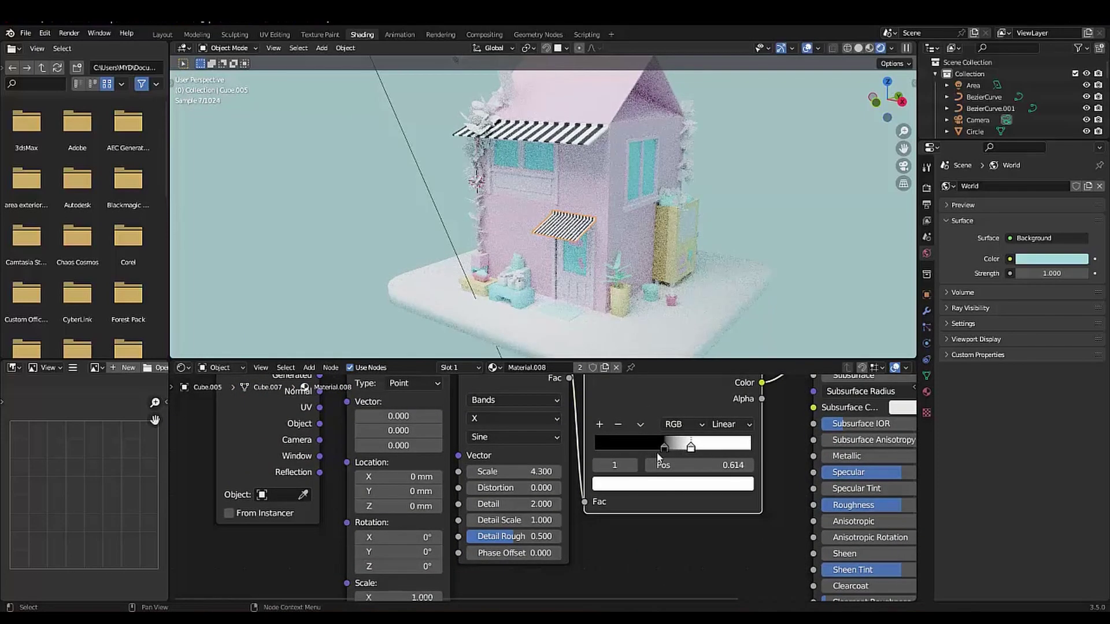
{"action": "left_click", "coordinate": [673, 484]}
{"action": "left_click", "coordinate": [655, 309]}
{"action": "left_click", "coordinate": [647, 484]}
{"action": "left_click", "coordinate": [742, 442]}
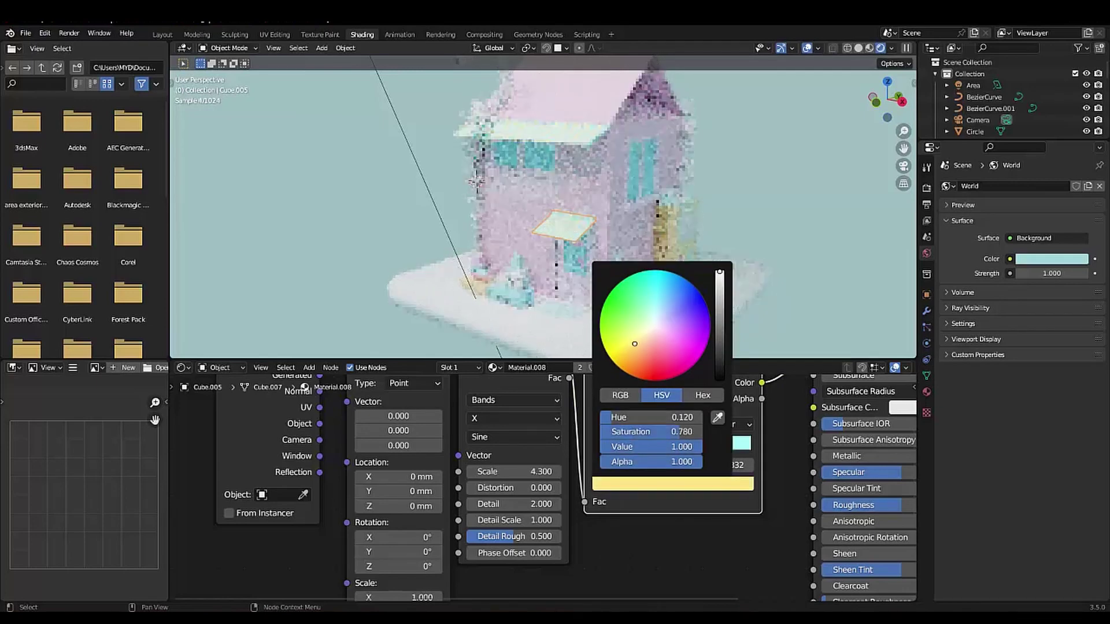
{"action": "left_click", "coordinate": [656, 296]}
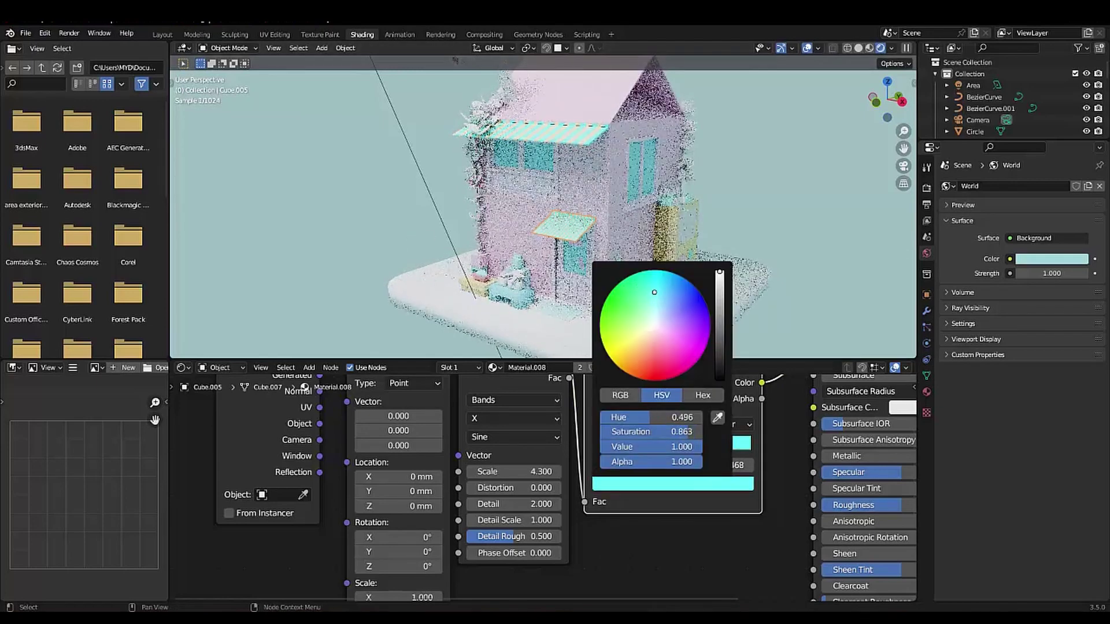
{"action": "left_click", "coordinate": [572, 266]}
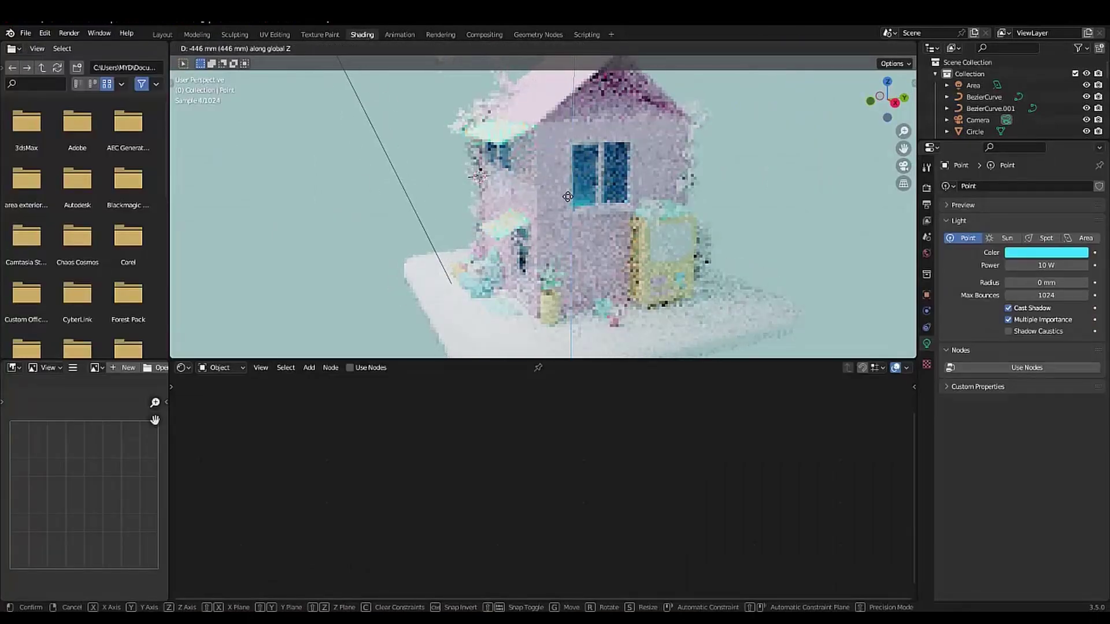
{"action": "left_click", "coordinate": [568, 196]}
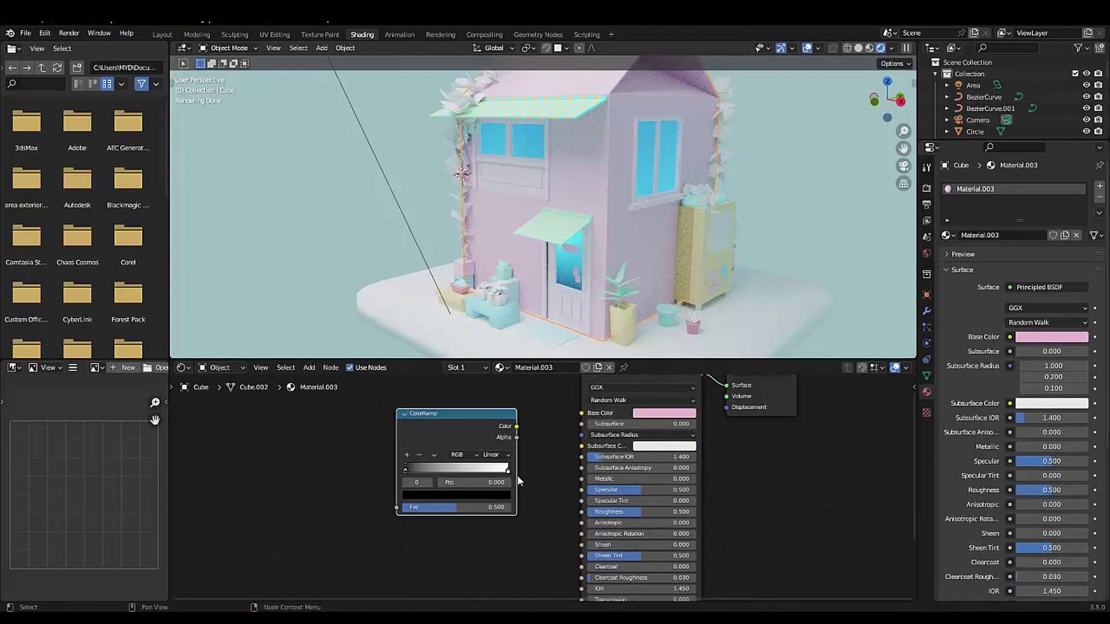
- Add texture coordinate and mapping nodes to the walls for a light pink gradient
{"action": "key", "text": "shift+a"}
{"action": "type", "text": "TEX"}
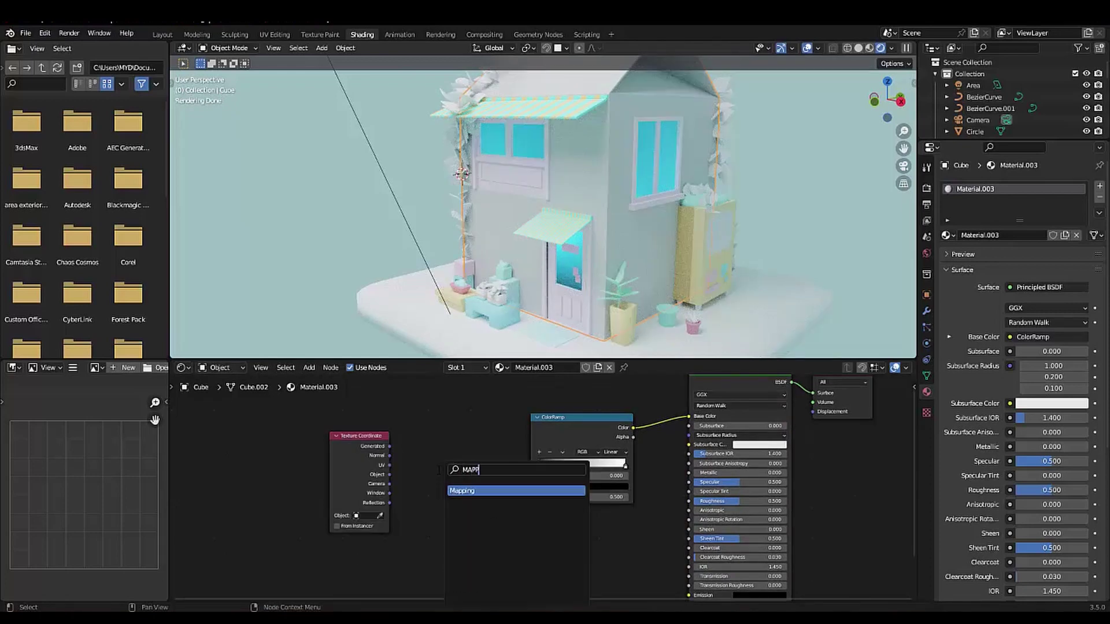
{"action": "left_click_drag", "start_coordinate": [390, 474], "coordinate": [416, 441]}
{"action": "scroll", "coordinate": [383, 513], "scroll_direction": "up", "scroll_amount": 2}
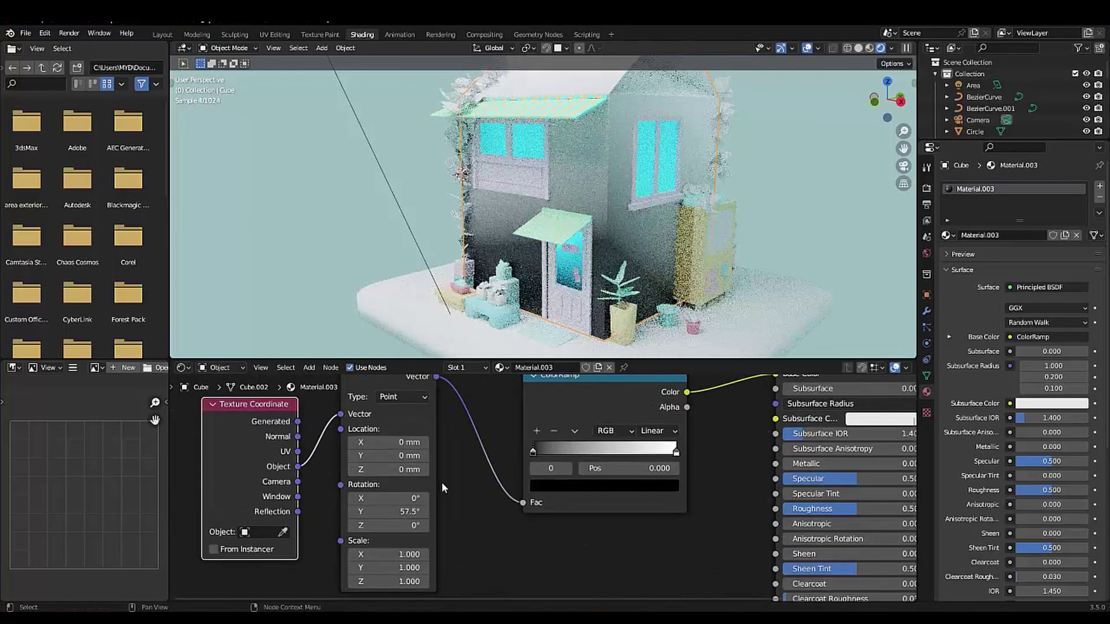
{"action": "middle_click_drag", "start_coordinate": [457, 312], "coordinate": [536, 276]}
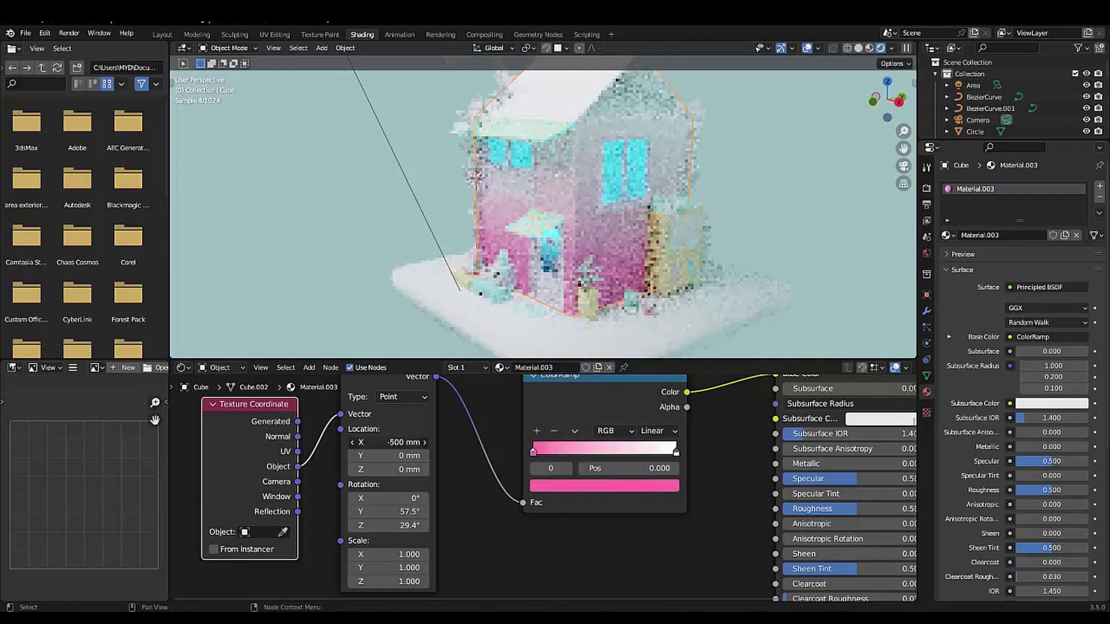
{"action": "left_click", "coordinate": [604, 485]}
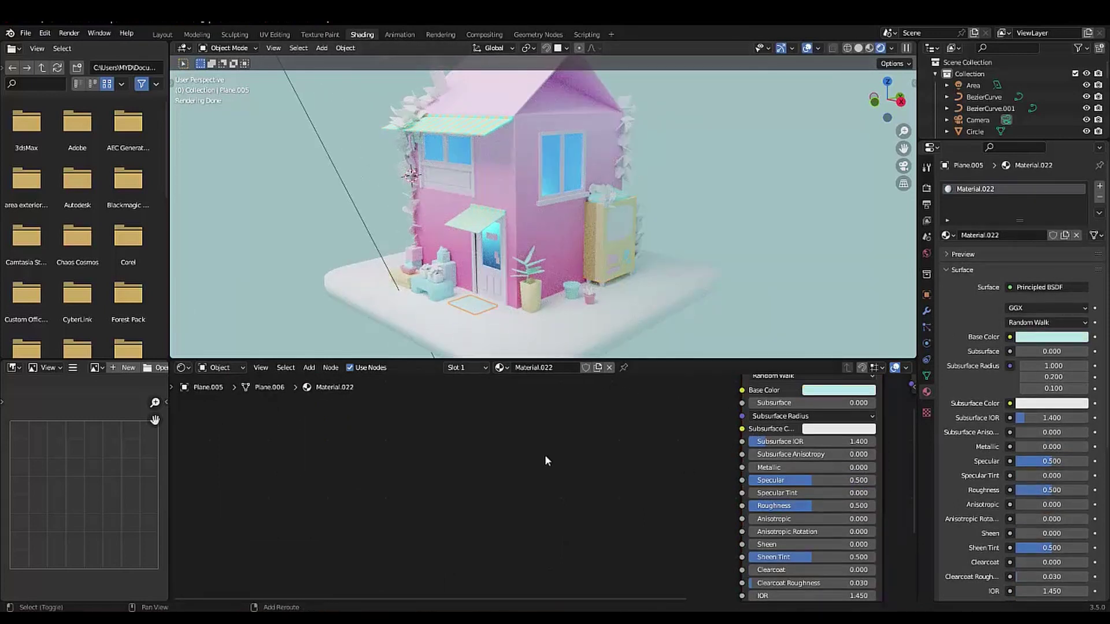
- Feed a Voronoi pattern into the doormat's colour and select the base plane
{"action": "left_click_drag", "start_coordinate": [536, 440], "coordinate": [742, 405]}
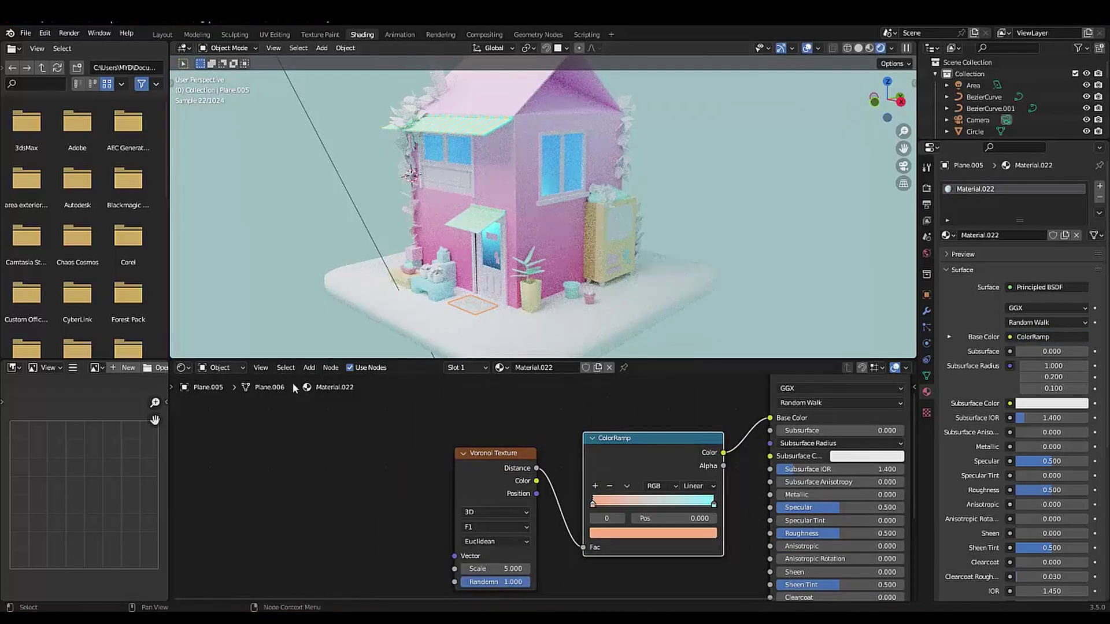
{"action": "left_click", "coordinate": [367, 196]}
{"action": "scroll", "coordinate": [416, 234], "scroll_direction": "down", "scroll_amount": 4}
{"action": "left_click", "coordinate": [517, 302]}
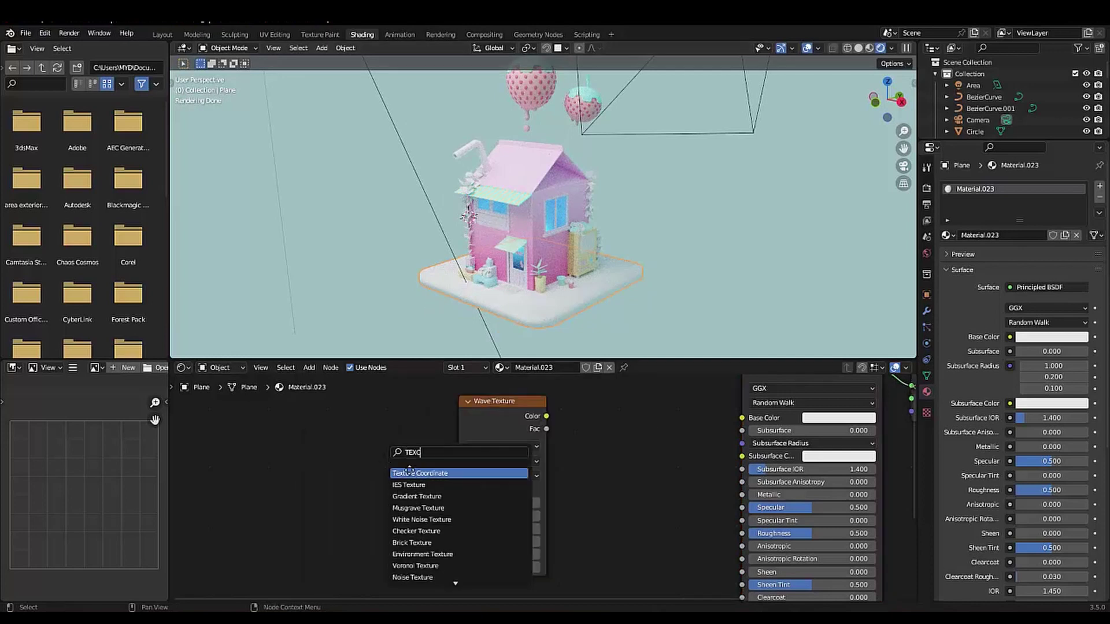
- Add Texture Coordinate and Mapping nodes for the base plane's Wave Texture
{"action": "key", "text": "ctrl+t"}
{"action": "left_click", "coordinate": [636, 462]}
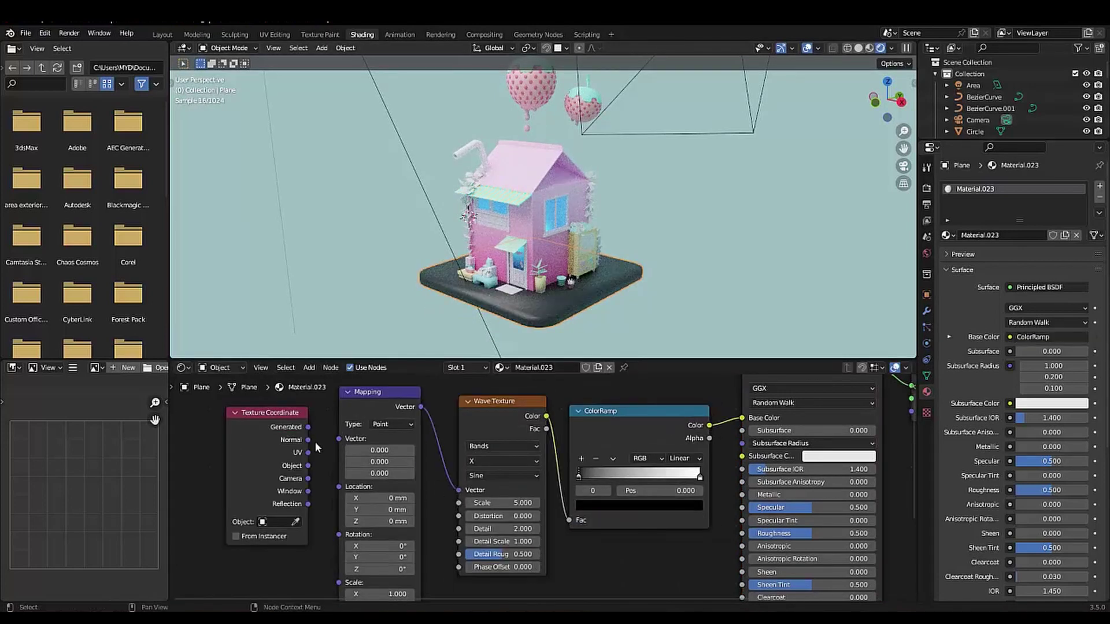
{"action": "left_click_drag", "start_coordinate": [308, 465], "coordinate": [339, 439]}
{"action": "scroll", "coordinate": [339, 439], "scroll_direction": "up", "scroll_amount": 3}
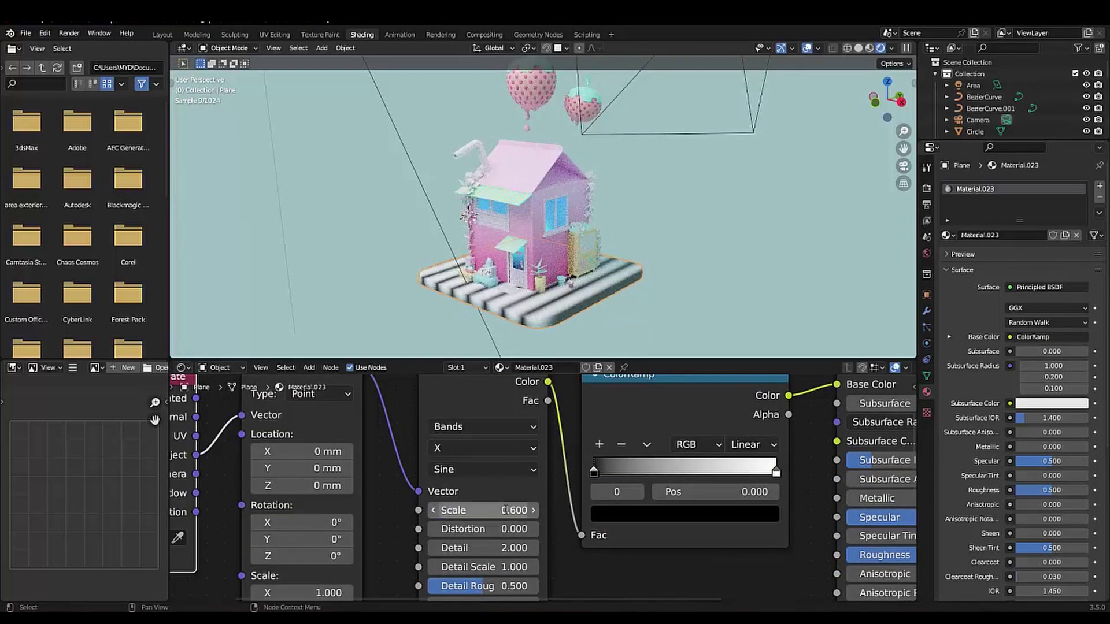
{"action": "scroll", "coordinate": [543, 485], "scroll_direction": "down", "scroll_amount": 5}
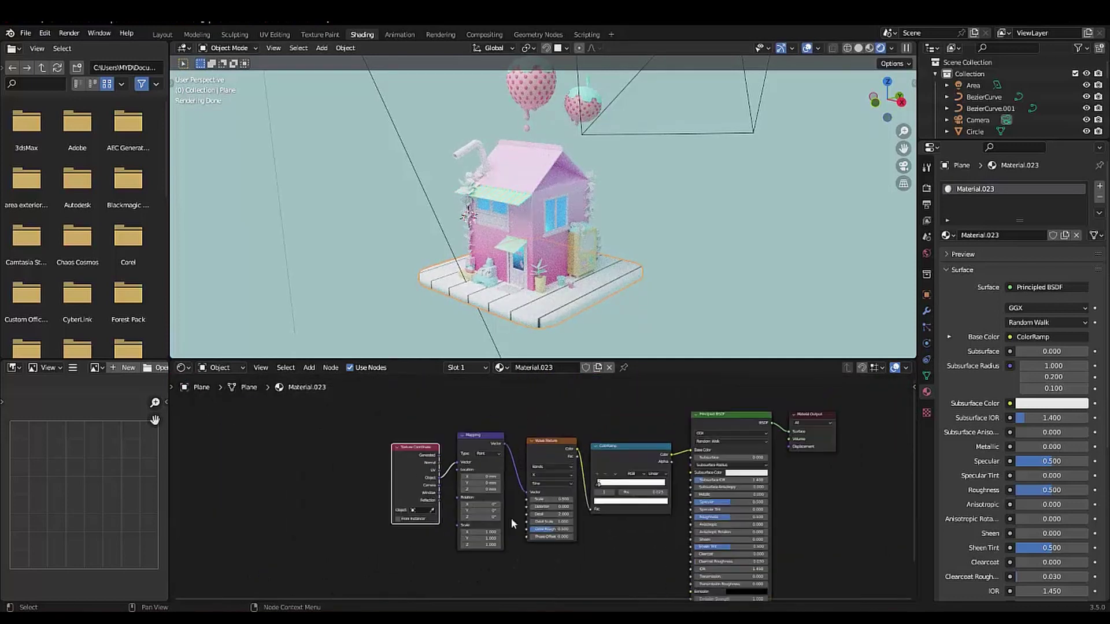
{"action": "scroll", "coordinate": [543, 486], "scroll_direction": "up", "scroll_amount": 3}
{"action": "scroll", "coordinate": [543, 485], "scroll_direction": "down", "scroll_amount": 1}
{"action": "scroll", "coordinate": [534, 485], "scroll_direction": "up", "scroll_amount": 2}
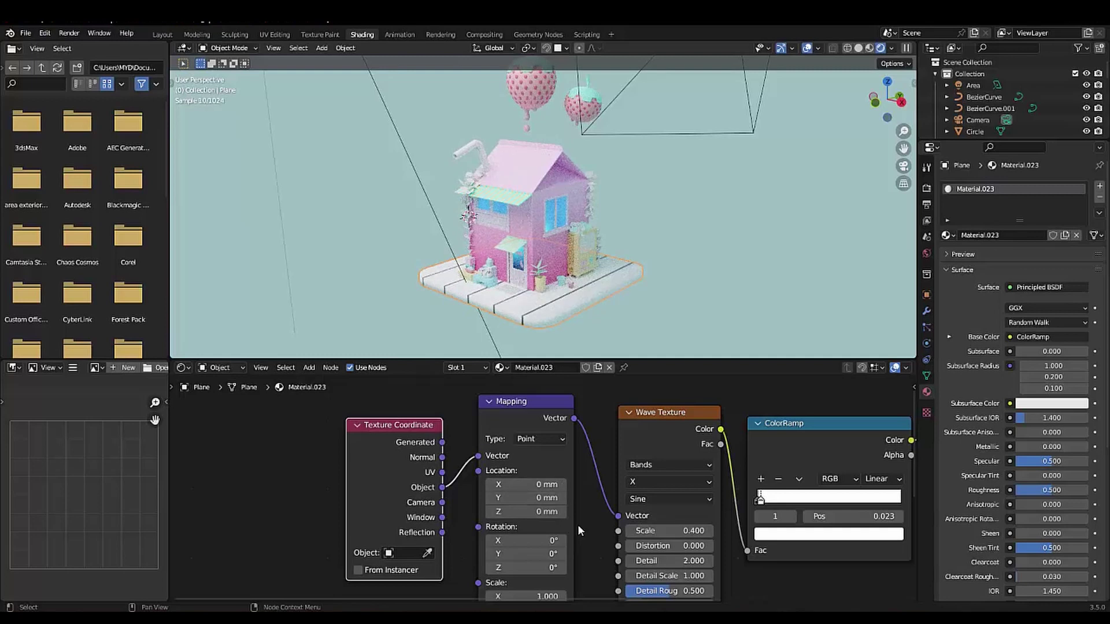
{"action": "scroll", "coordinate": [580, 530], "scroll_direction": "down", "scroll_amount": 3}
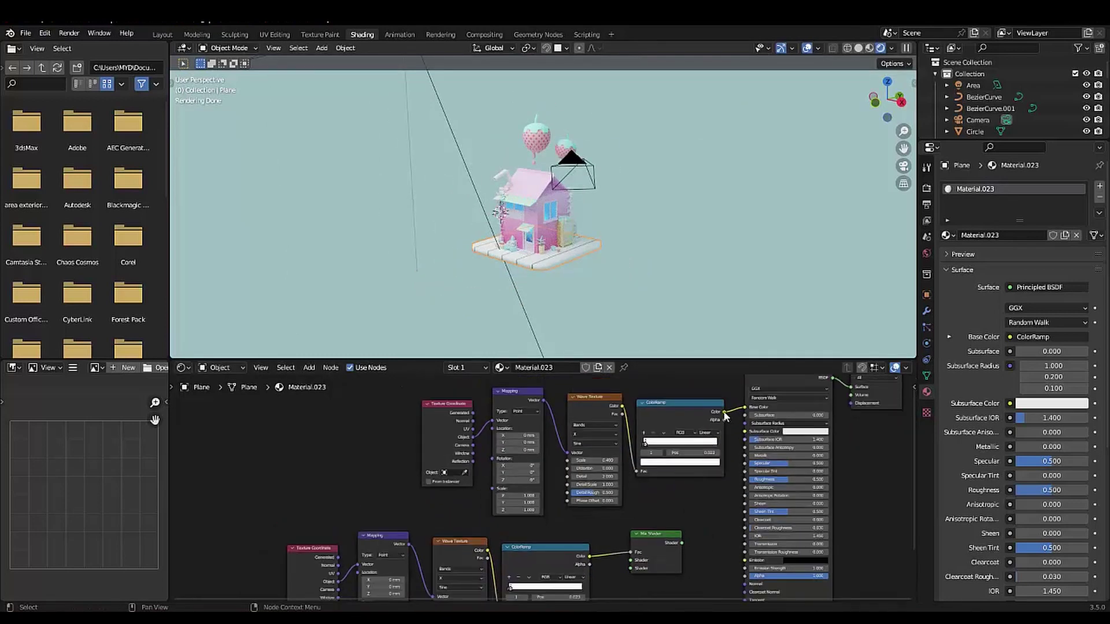
- Replace the mix shader with a Mix node combining X and Y stripe ramps into Base Color
{"action": "left_click_drag", "start_coordinate": [704, 544], "coordinate": [744, 407]}
{"action": "scroll", "coordinate": [636, 497], "scroll_direction": "up", "scroll_amount": 2}
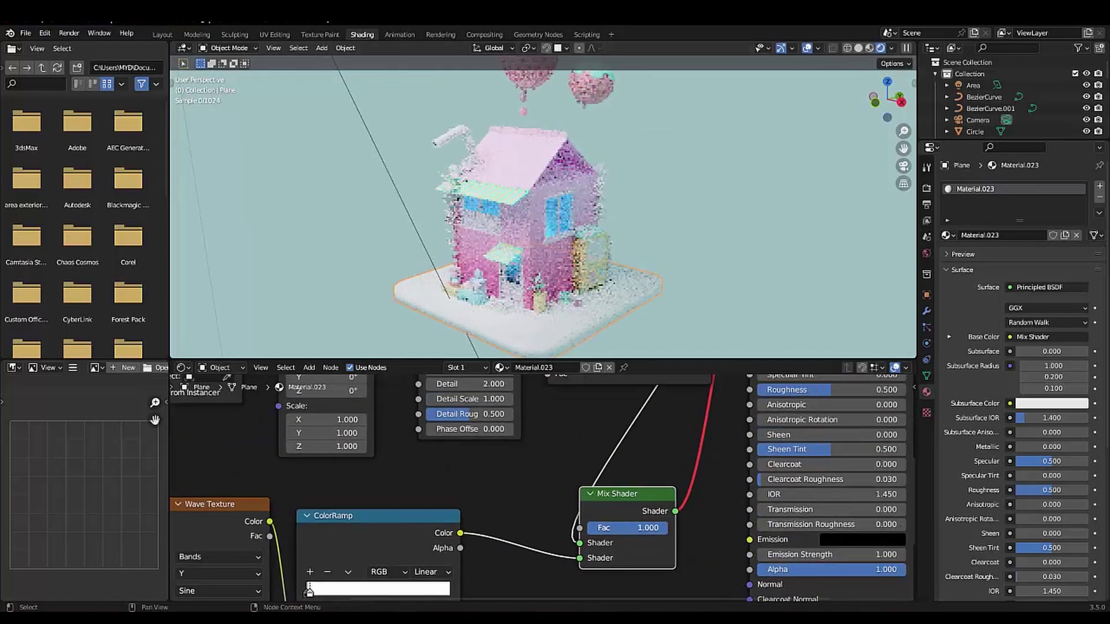
{"action": "key", "text": "ctrl+x"}
{"action": "middle_click_drag", "start_coordinate": [622, 503], "coordinate": [696, 584]}
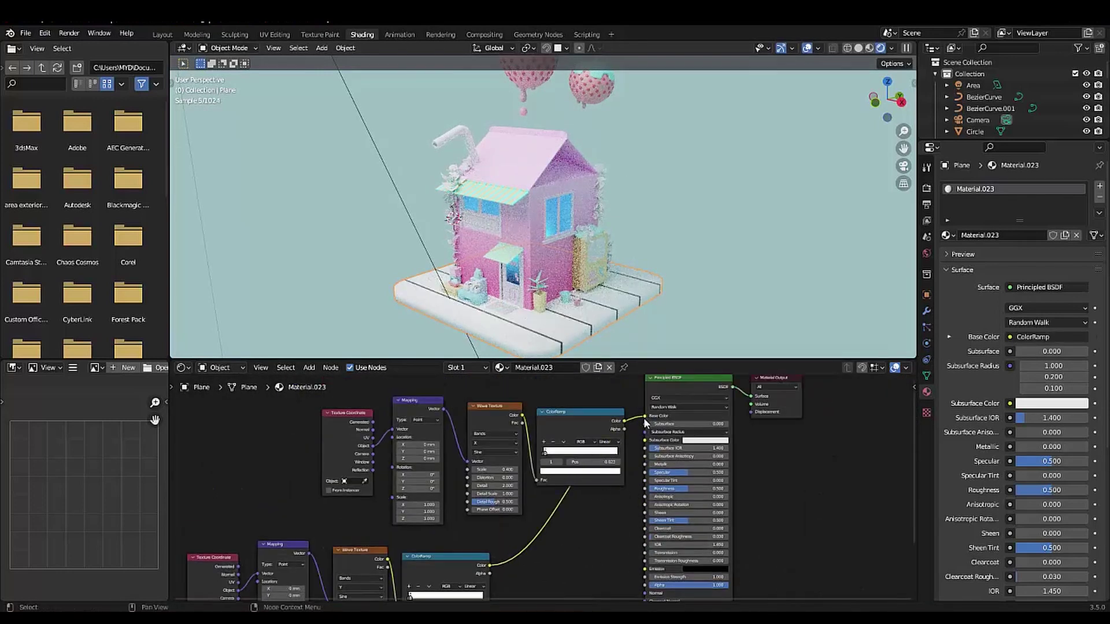
{"action": "scroll", "coordinate": [578, 472], "scroll_direction": "down", "scroll_amount": 2}
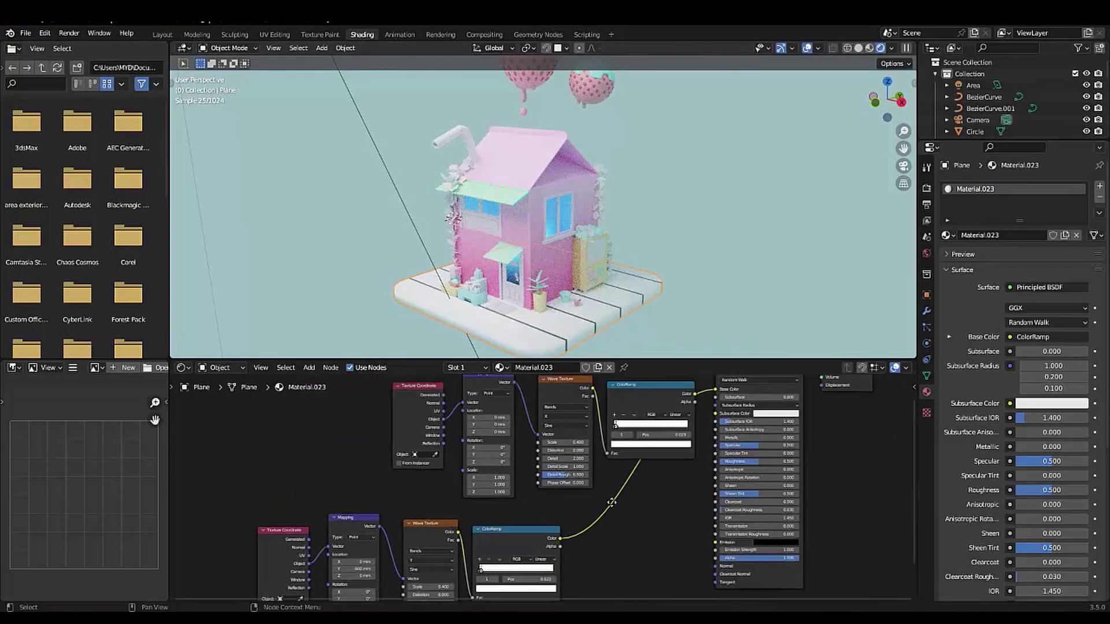
{"action": "key", "text": "shift+a"}
{"action": "left_click_drag", "start_coordinate": [646, 525], "coordinate": [695, 400]}
- Review the tiled floor, orbit to the house front and select the cylinder
{"action": "scroll", "coordinate": [497, 542], "scroll_direction": "up", "scroll_amount": 2}
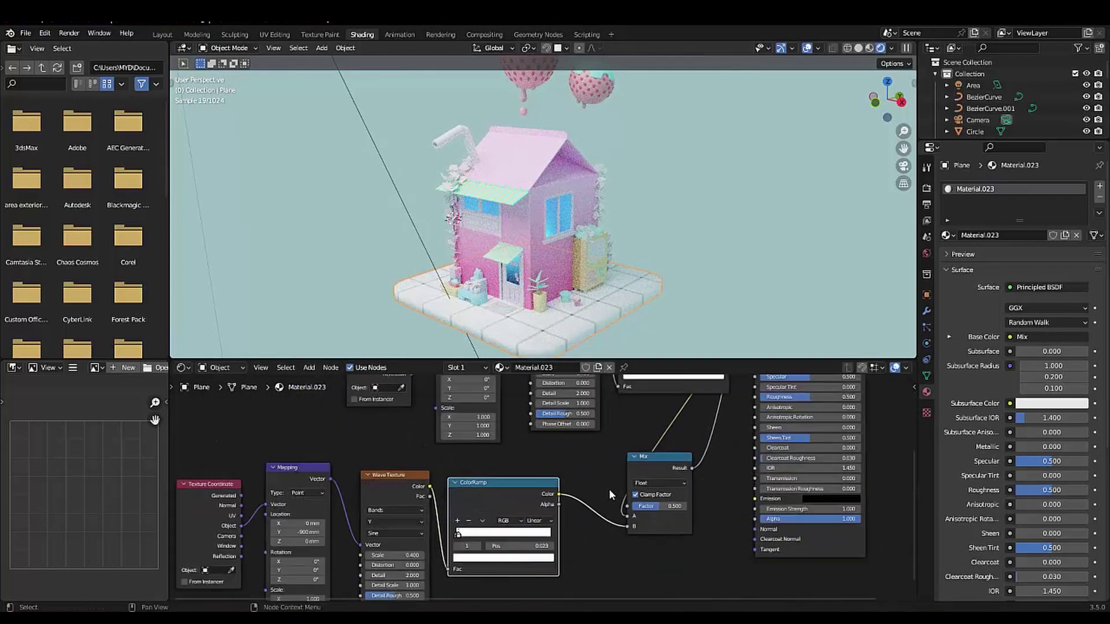
{"action": "scroll", "coordinate": [497, 491], "scroll_direction": "down", "scroll_amount": 2}
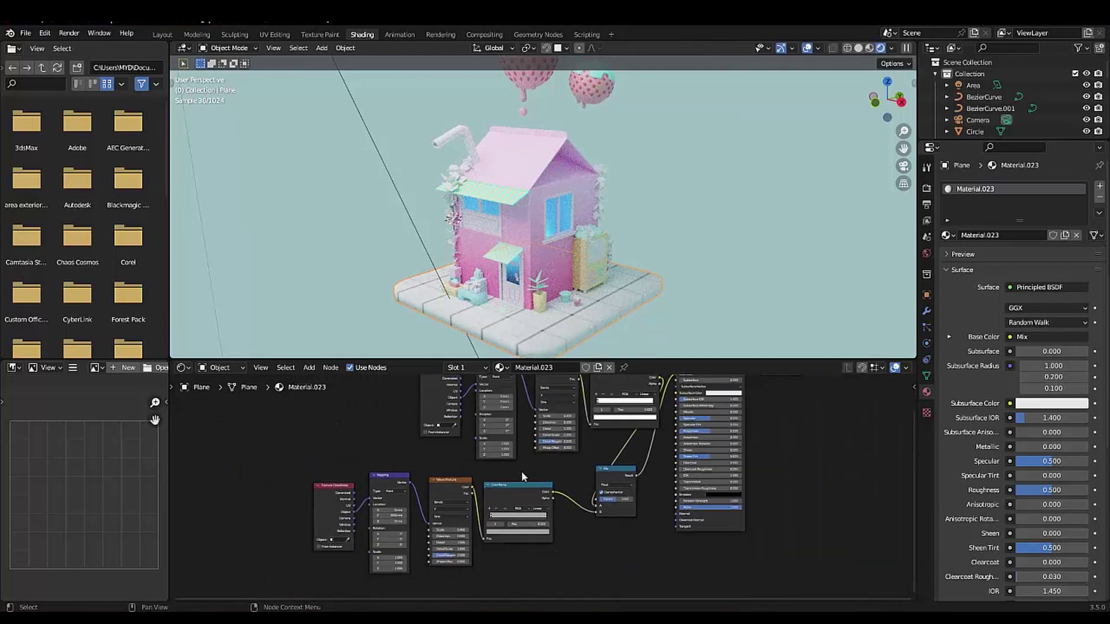
{"action": "scroll", "coordinate": [347, 508], "scroll_direction": "up", "scroll_amount": 3}
{"action": "scroll", "coordinate": [521, 231], "scroll_direction": "up", "scroll_amount": 2}
{"action": "scroll", "coordinate": [293, 525], "scroll_direction": "left", "scroll_amount": 5, "text": "ctrl"}
{"action": "scroll", "coordinate": [293, 529], "scroll_direction": "down", "scroll_amount": 2}
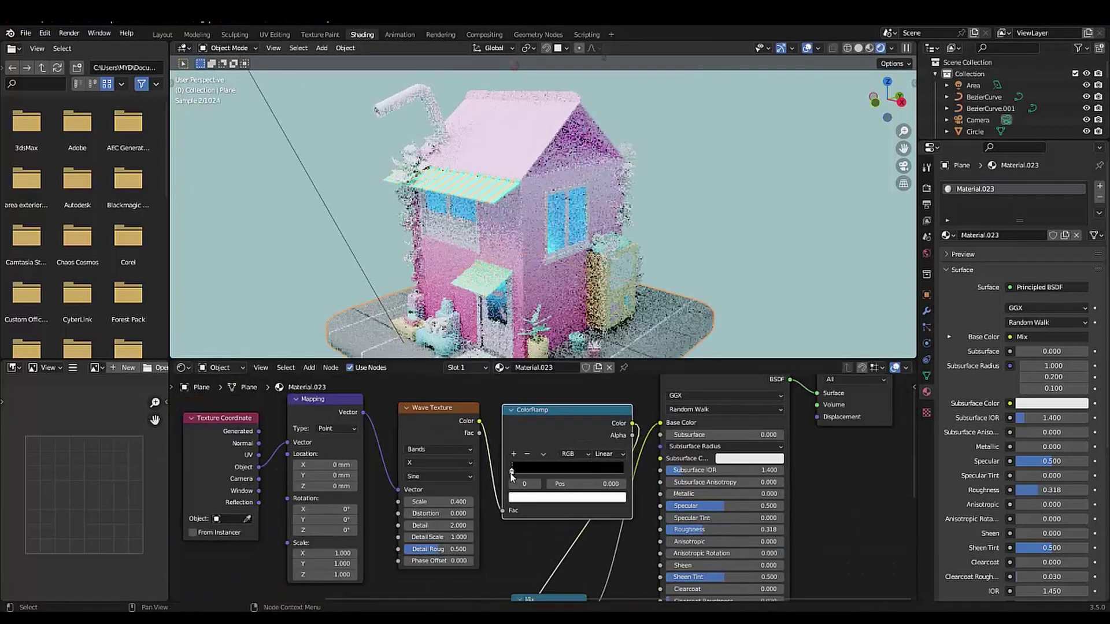
{"action": "scroll", "coordinate": [421, 436], "scroll_direction": "up", "scroll_amount": 2}
{"action": "middle_click_drag", "start_coordinate": [462, 260], "coordinate": [411, 169]}
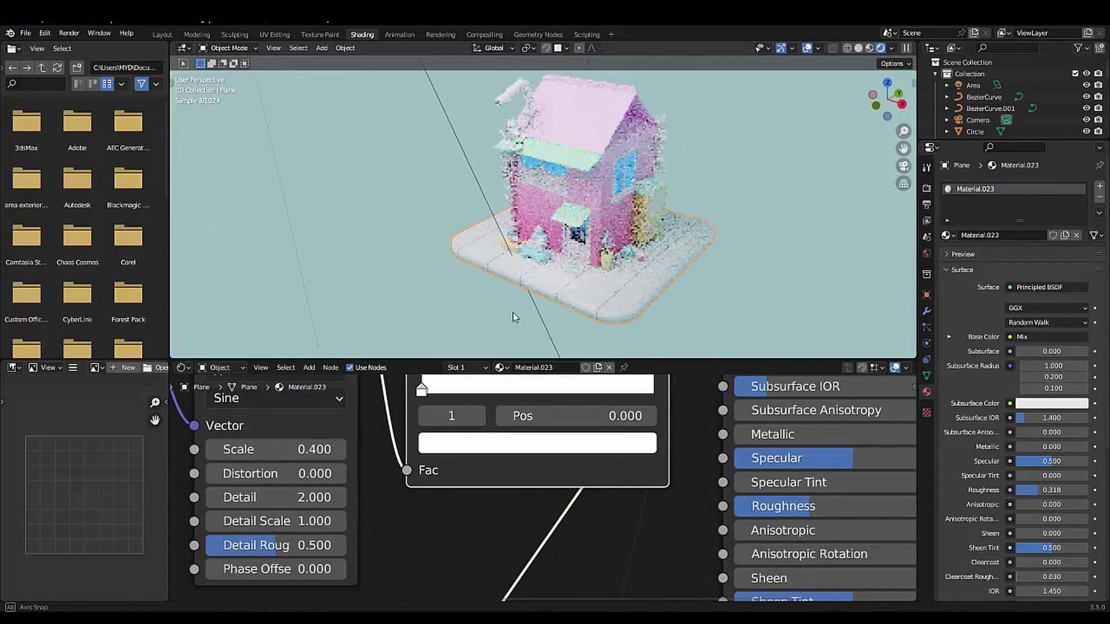
{"action": "scroll", "coordinate": [512, 312], "scroll_direction": "down", "scroll_amount": 3}
{"action": "left_click", "coordinate": [466, 208]}
{"action": "scroll", "coordinate": [454, 282], "scroll_direction": "up", "scroll_amount": 4}
- Select the vending machine's screen piece and switch the viewport to rendered preview
{"action": "scroll", "coordinate": [454, 281], "scroll_direction": "down", "scroll_amount": 3}
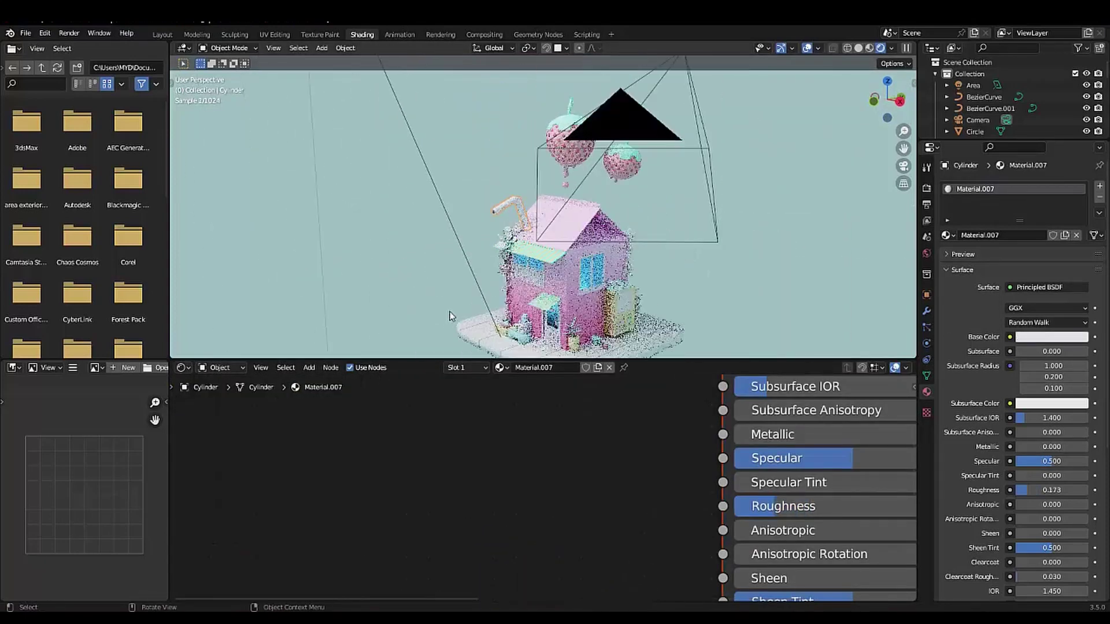
{"action": "scroll", "coordinate": [651, 310], "scroll_direction": "up", "scroll_amount": 6}
{"action": "left_click", "coordinate": [646, 294]}
{"action": "left_click", "coordinate": [619, 283]}
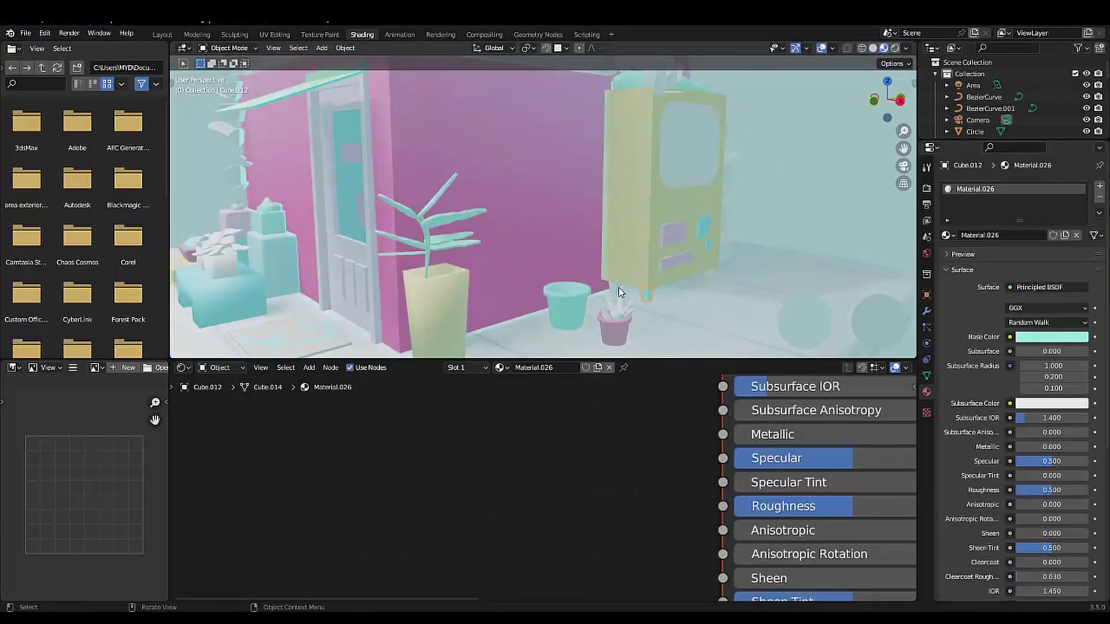
{"action": "scroll", "coordinate": [618, 286], "scroll_direction": "up", "scroll_amount": 3}
{"action": "middle_click_drag", "start_coordinate": [618, 287], "coordinate": [612, 175]}
{"action": "left_click", "coordinate": [686, 199]}
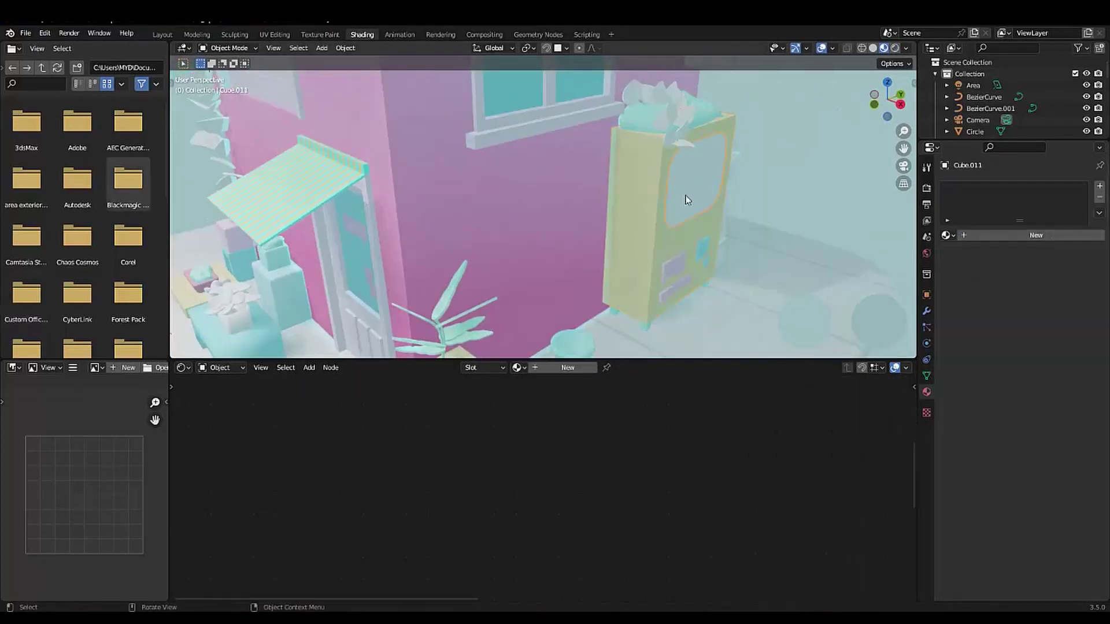
{"action": "scroll", "coordinate": [635, 231], "scroll_direction": "down", "scroll_amount": 2}
{"action": "left_click", "coordinate": [895, 48]}
- Extrude the vending machine body's front face inward to recess the display
{"action": "scroll", "coordinate": [576, 491], "scroll_direction": "down", "scroll_amount": 2}
{"action": "scroll", "coordinate": [578, 391], "scroll_direction": "down", "scroll_amount": 2}
{"action": "left_click", "coordinate": [698, 590]}
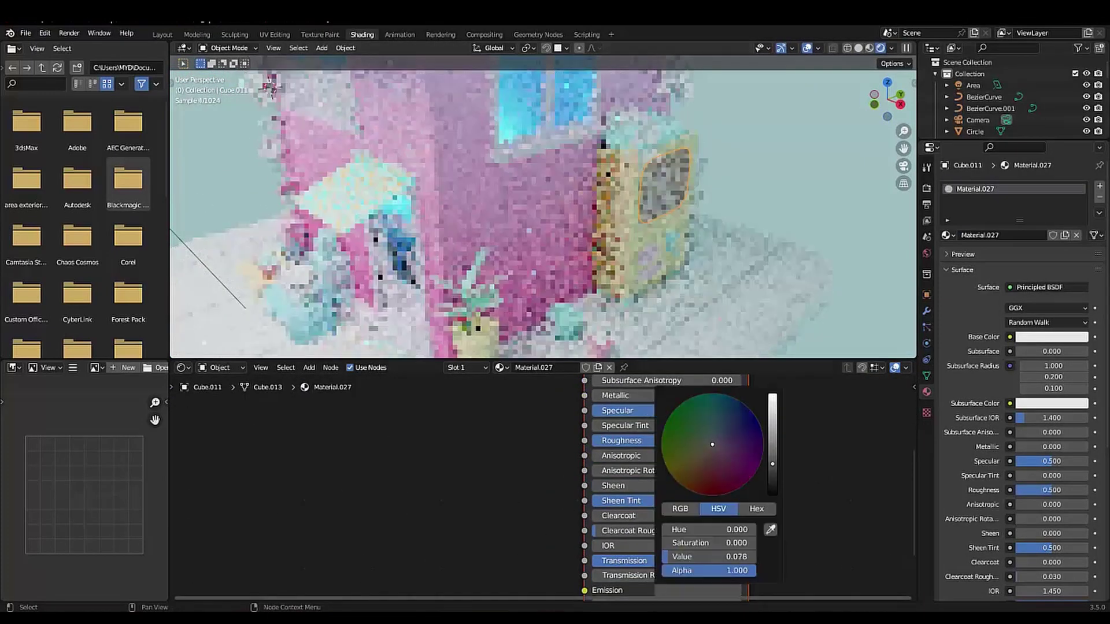
{"action": "scroll", "coordinate": [665, 202], "scroll_direction": "up", "scroll_amount": 3}
{"action": "left_click", "coordinate": [692, 183]}
{"action": "key", "text": "Tab"}
{"action": "middle_click_drag", "start_coordinate": [672, 171], "coordinate": [520, 203]}
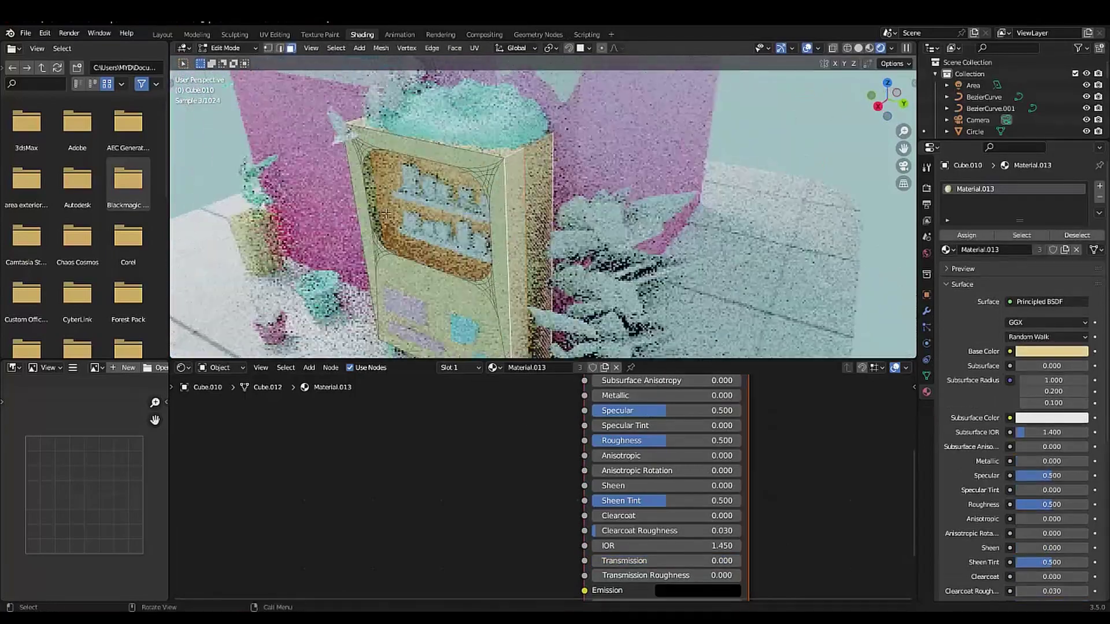
{"action": "scroll", "coordinate": [520, 203], "scroll_direction": "up", "scroll_amount": 3}
{"action": "key", "text": "e"}
{"action": "scroll", "coordinate": [520, 231], "scroll_direction": "down", "scroll_amount": 4}
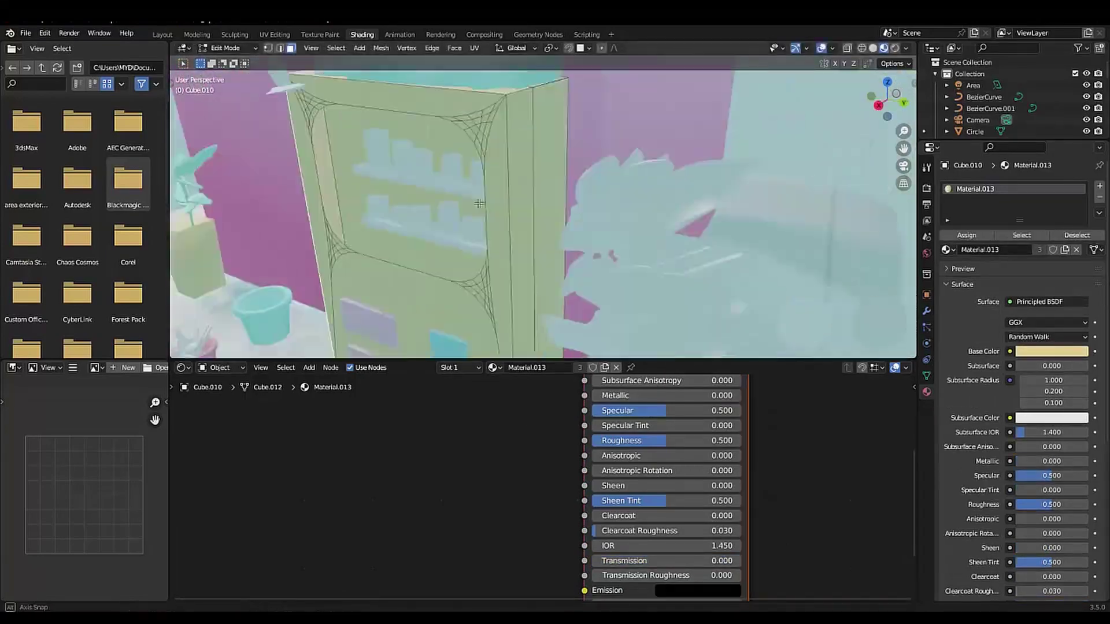
{"action": "key", "text": "Tab"}
- Add a Solidify modifier to thicken the vending machine's front panel
{"action": "left_click", "coordinate": [927, 311]}
{"action": "left_click", "coordinate": [1020, 186]}
{"action": "left_click", "coordinate": [867, 391]}
{"action": "key", "text": "ctrl+z"}
{"action": "key", "text": "ctrl+z"}
{"action": "scroll", "coordinate": [520, 202], "scroll_direction": "up", "scroll_amount": 3}
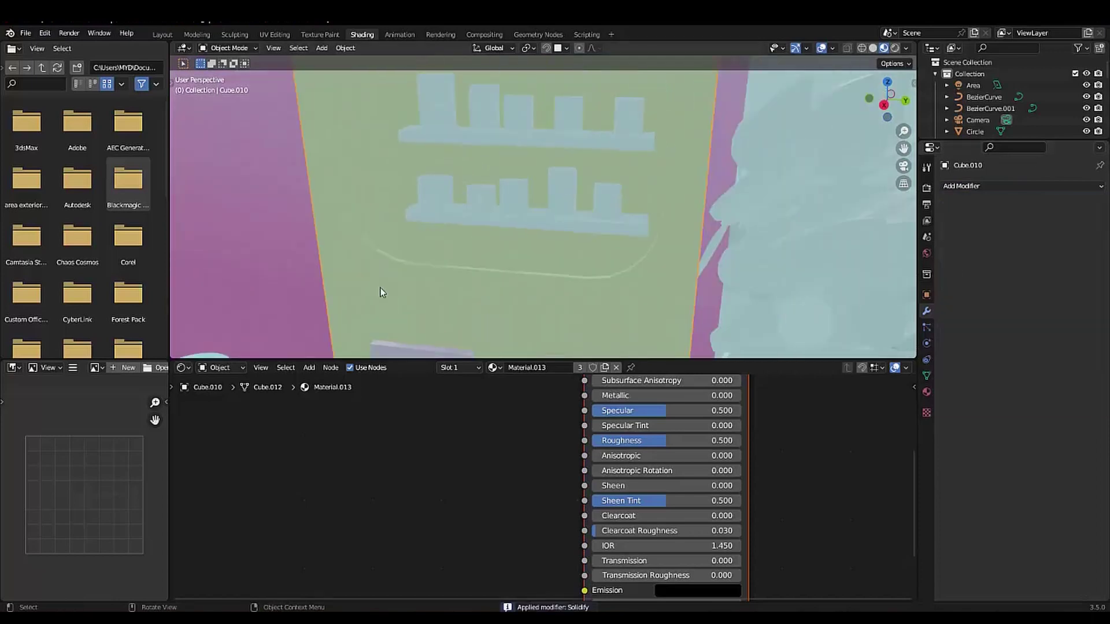
{"action": "middle_click_drag", "start_coordinate": [520, 202], "coordinate": [466, 158]}
{"action": "left_click", "coordinate": [1021, 186]}
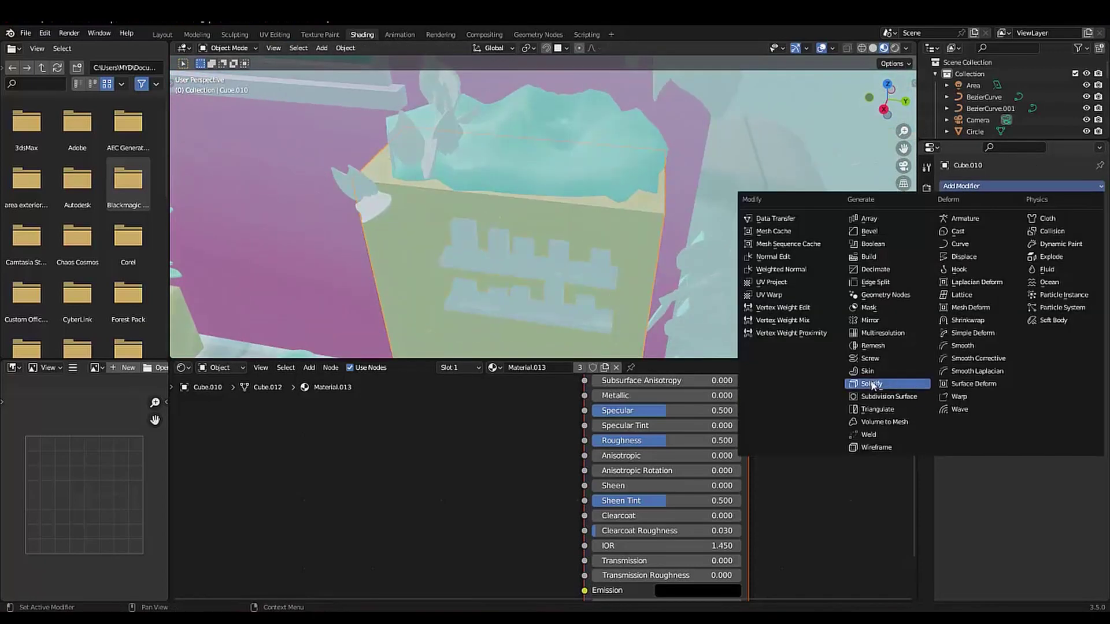
{"action": "left_click", "coordinate": [882, 382]}
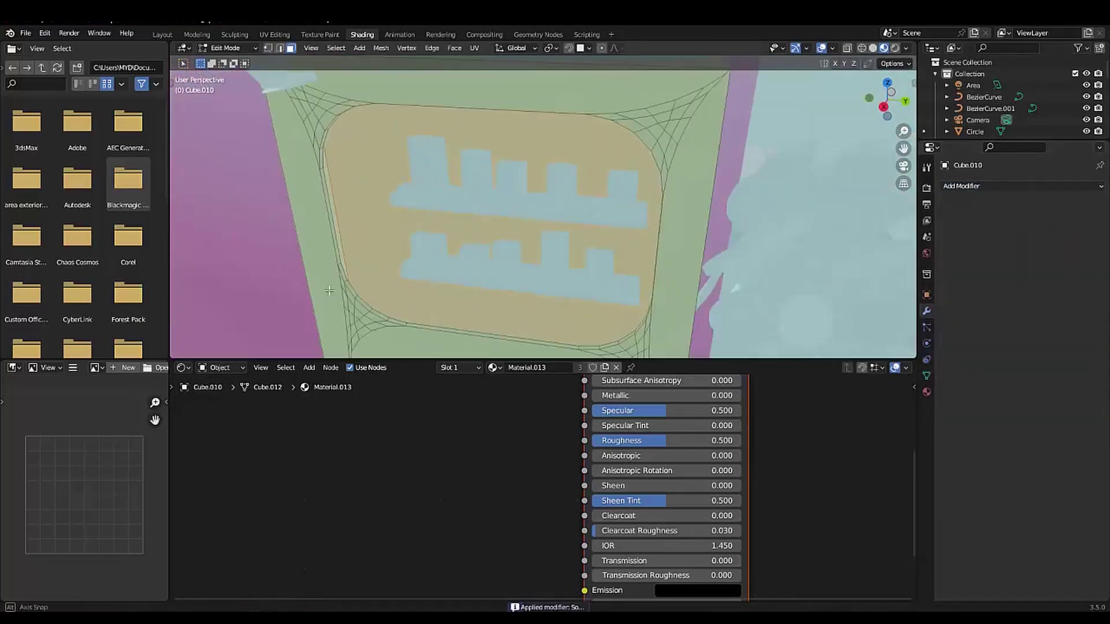
{"action": "scroll", "coordinate": [404, 192], "scroll_direction": "up", "scroll_amount": 3}
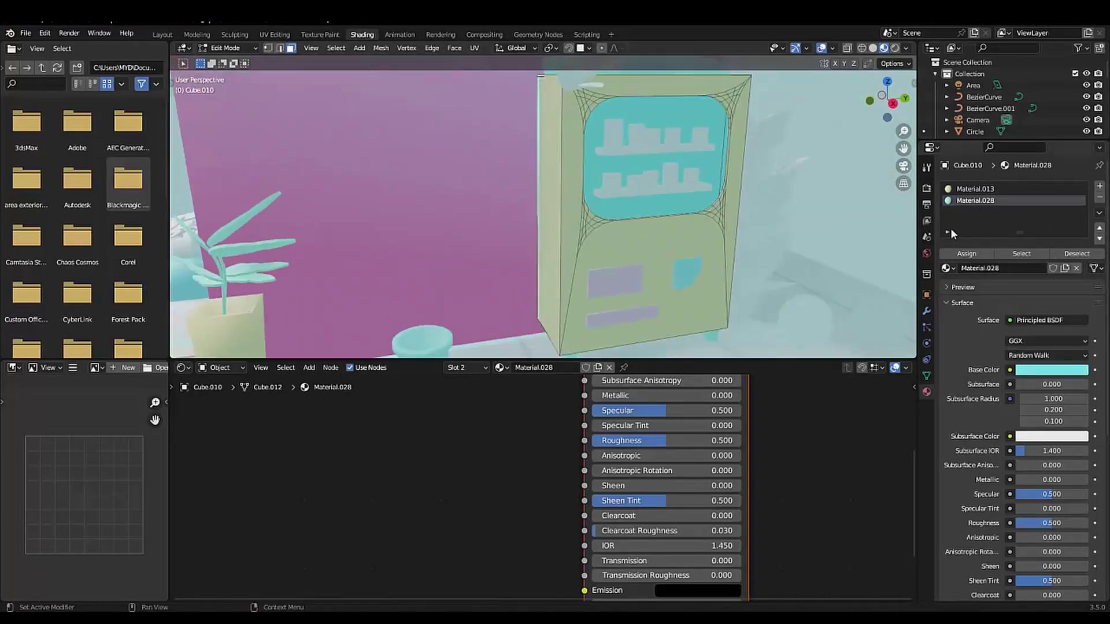
{"action": "scroll", "coordinate": [543, 486], "scroll_direction": "down", "scroll_amount": 2}
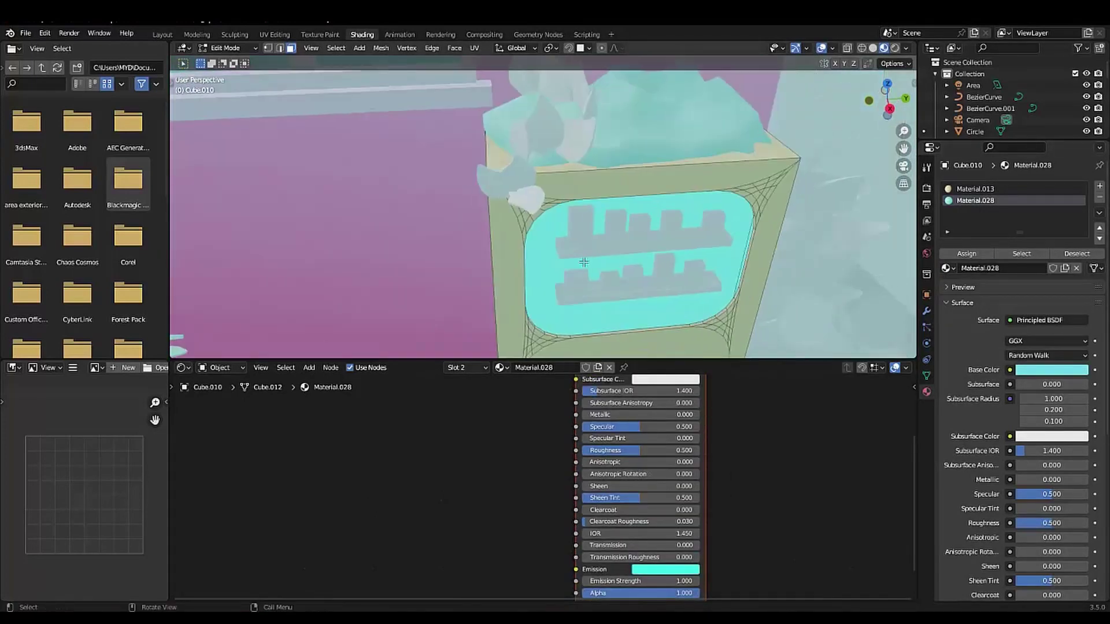
- Link the cyan material to both display shelves with Ctrl+L
{"action": "left_click", "coordinate": [580, 222]}
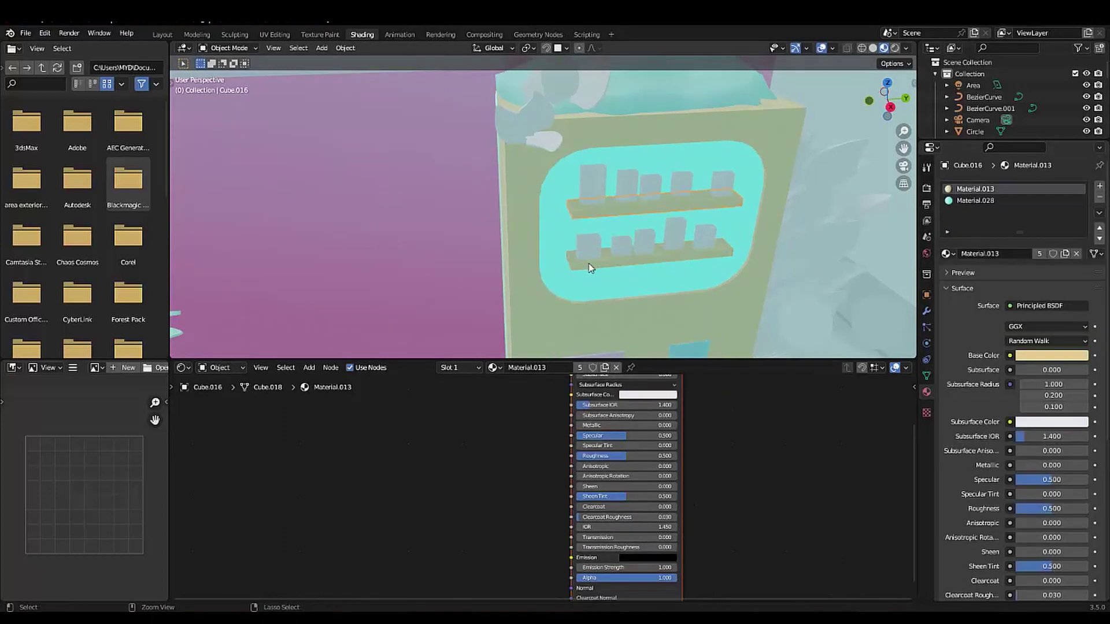
{"action": "left_click", "coordinate": [588, 264]}
{"action": "key", "text": "ctrl+l"}
{"action": "left_click", "coordinate": [593, 255]}
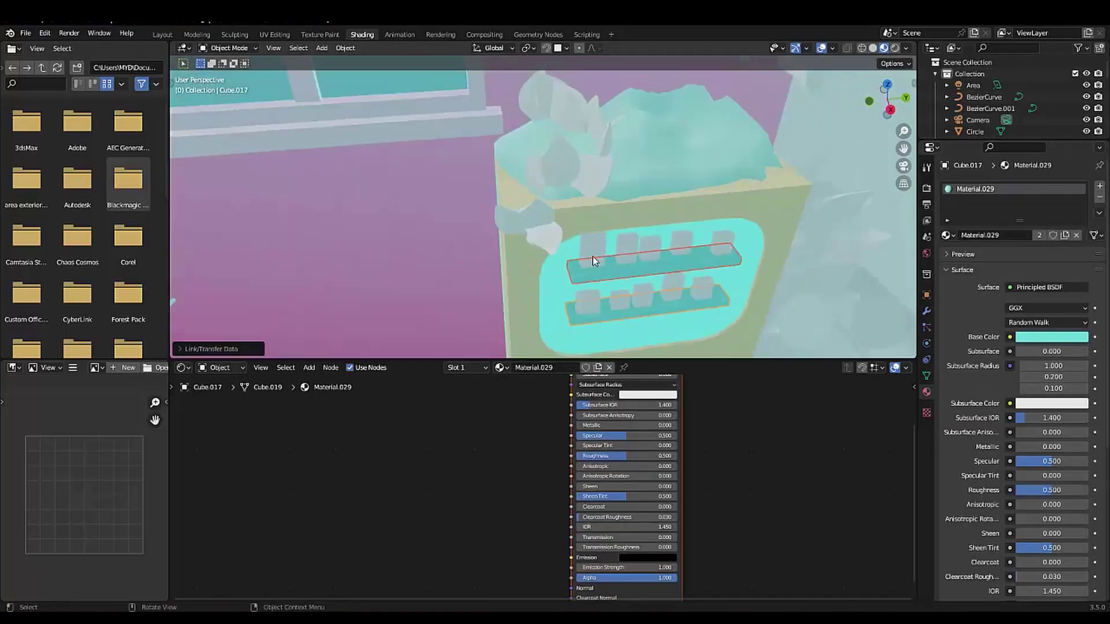
{"action": "scroll", "coordinate": [592, 255], "scroll_direction": "down", "scroll_amount": 5}
- Delete the extra object and add a point light to the scene
{"action": "left_click_drag", "start_coordinate": [964, 141], "coordinate": [964, 364]}
{"action": "scroll", "coordinate": [1068, 98], "scroll_direction": "up", "scroll_amount": 15}
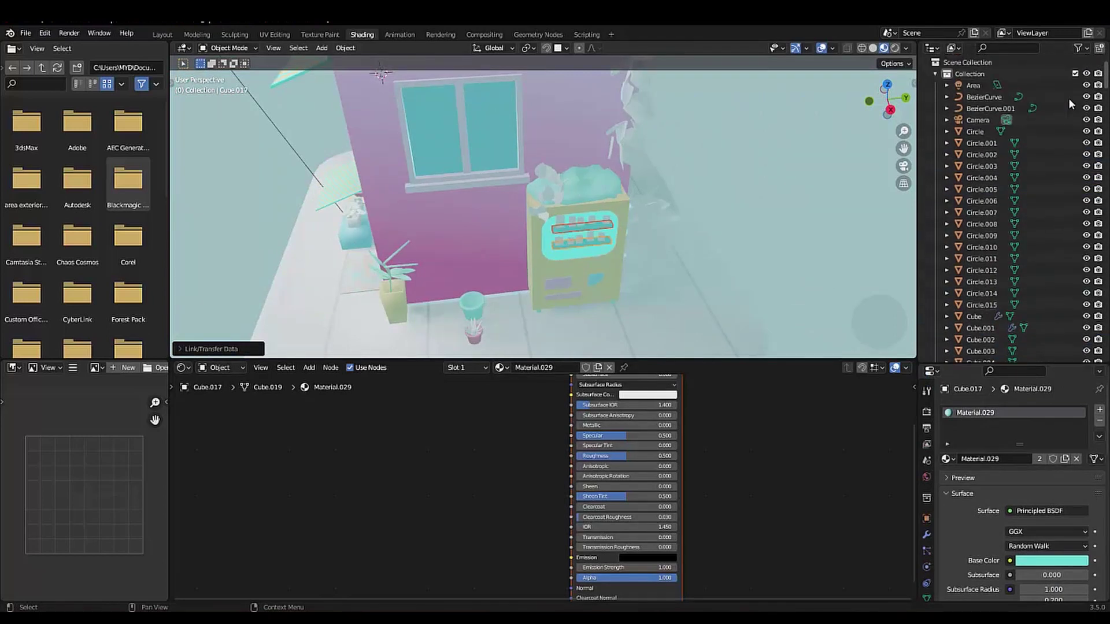
{"action": "scroll", "coordinate": [549, 231], "scroll_direction": "up", "scroll_amount": 3}
{"action": "key", "text": "Delete"}
{"action": "key", "text": "shift+a"}
{"action": "left_click", "coordinate": [664, 365]}
- Position the new point light beside the vending machine, then select the floor plane
{"action": "key", "text": "g"}
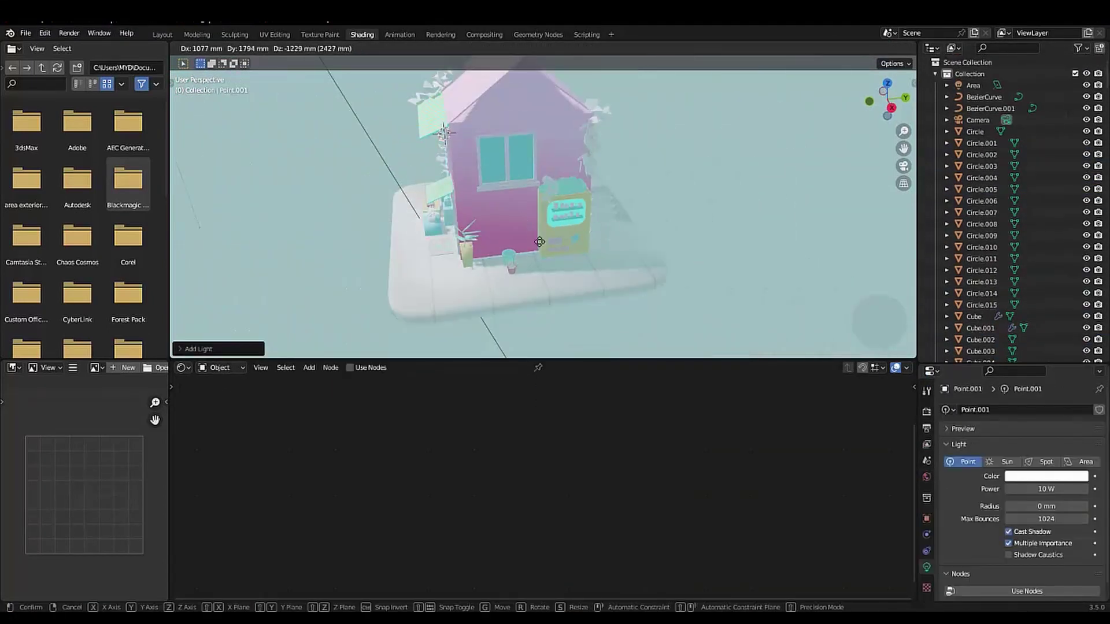
{"action": "left_click", "coordinate": [537, 275]}
{"action": "scroll", "coordinate": [538, 275], "scroll_direction": "up", "scroll_amount": 3}
{"action": "mouse_move", "coordinate": [536, 275]}
{"action": "middle_mouse_down"}
{"action": "mouse_move", "coordinate": [554, 275]}
{"action": "mouse_move", "coordinate": [488, 261]}
{"action": "middle_mouse_up"}
{"action": "left_click", "coordinate": [552, 282]}
{"action": "left_click", "coordinate": [594, 340]}
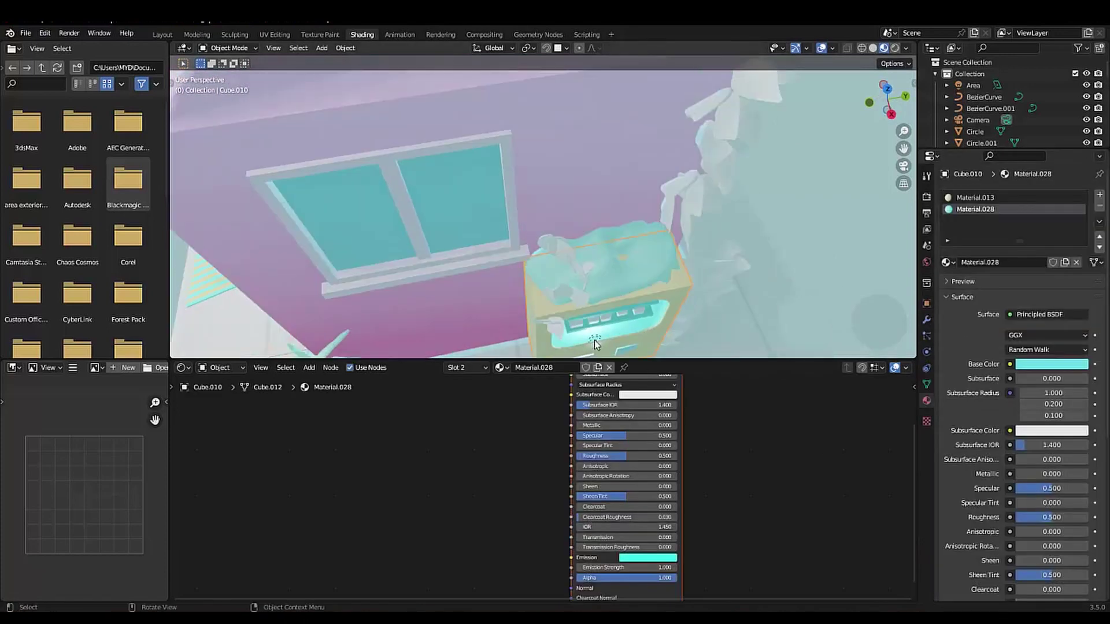
{"action": "middle_click_drag", "start_coordinate": [594, 340], "coordinate": [722, 216]}
{"action": "scroll", "coordinate": [723, 216], "scroll_direction": "down", "scroll_amount": 4}
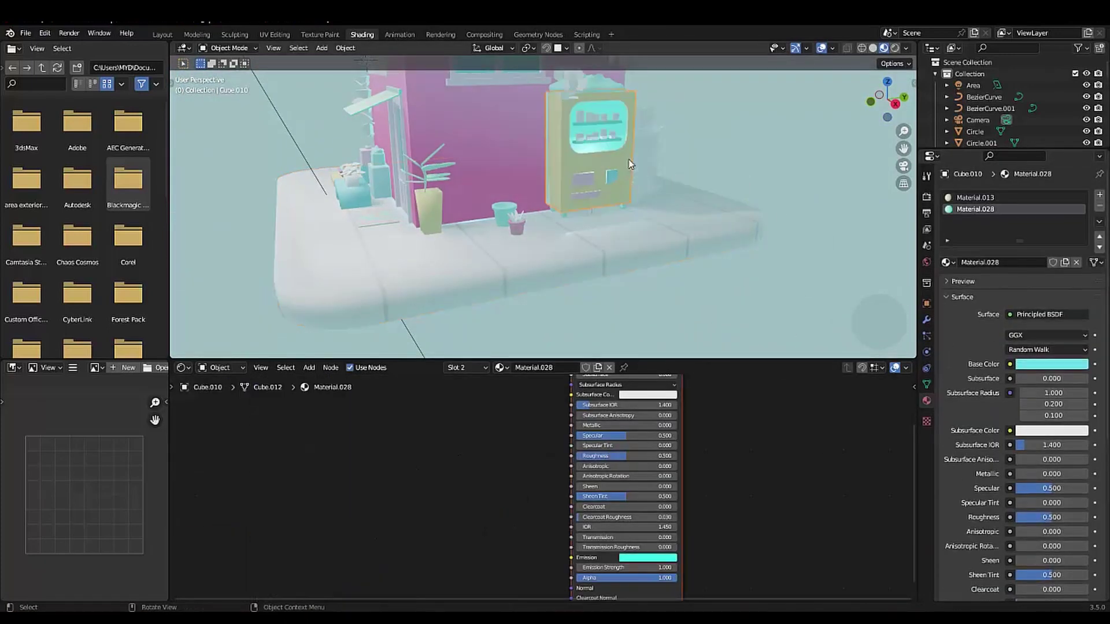
{"action": "scroll", "coordinate": [577, 198], "scroll_direction": "up", "scroll_amount": 3}
{"action": "mouse_move", "coordinate": [629, 158]}
{"action": "middle_mouse_down"}
{"action": "mouse_move", "coordinate": [577, 198]}
{"action": "mouse_move", "coordinate": [773, 230]}
{"action": "middle_mouse_up"}
{"action": "left_click", "coordinate": [772, 230]}
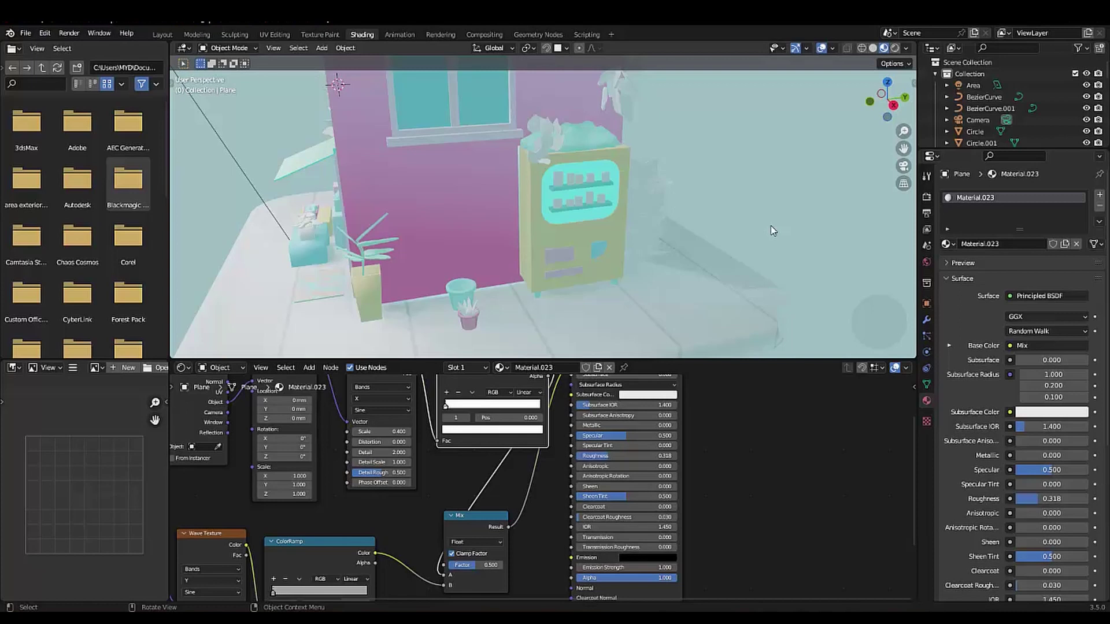
- Add another light on the floor and set its colour to cyan
{"action": "key", "text": "shift+a"}
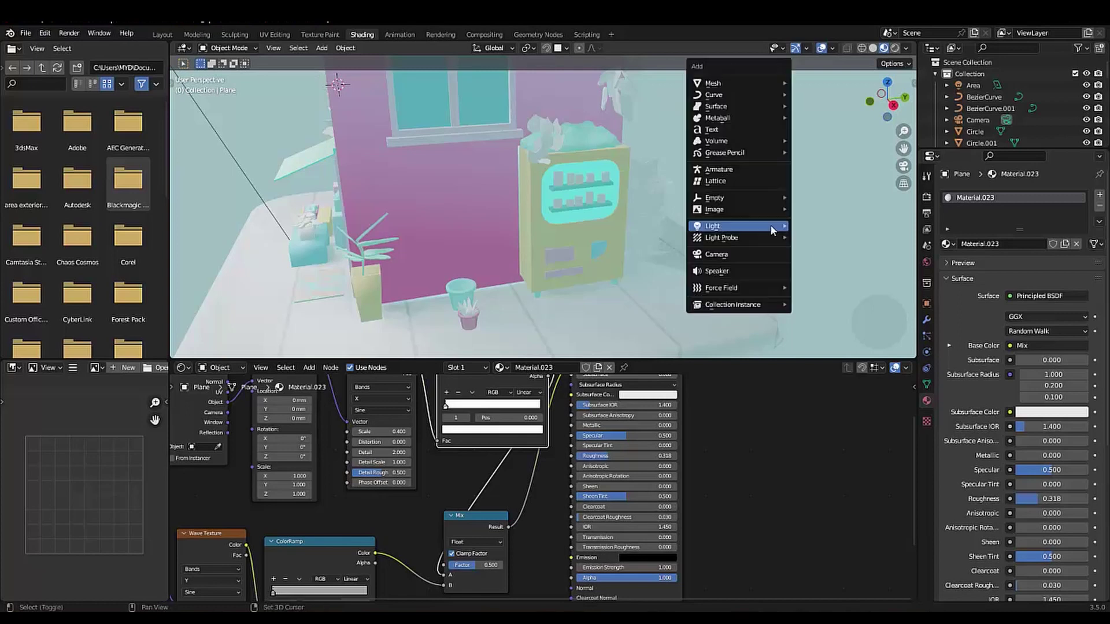
{"action": "left_click", "coordinate": [821, 224]}
{"action": "key", "text": "g"}
{"action": "left_click", "coordinate": [582, 307]}
{"action": "left_click", "coordinate": [1046, 262]}
{"action": "left_click", "coordinate": [1028, 121]}
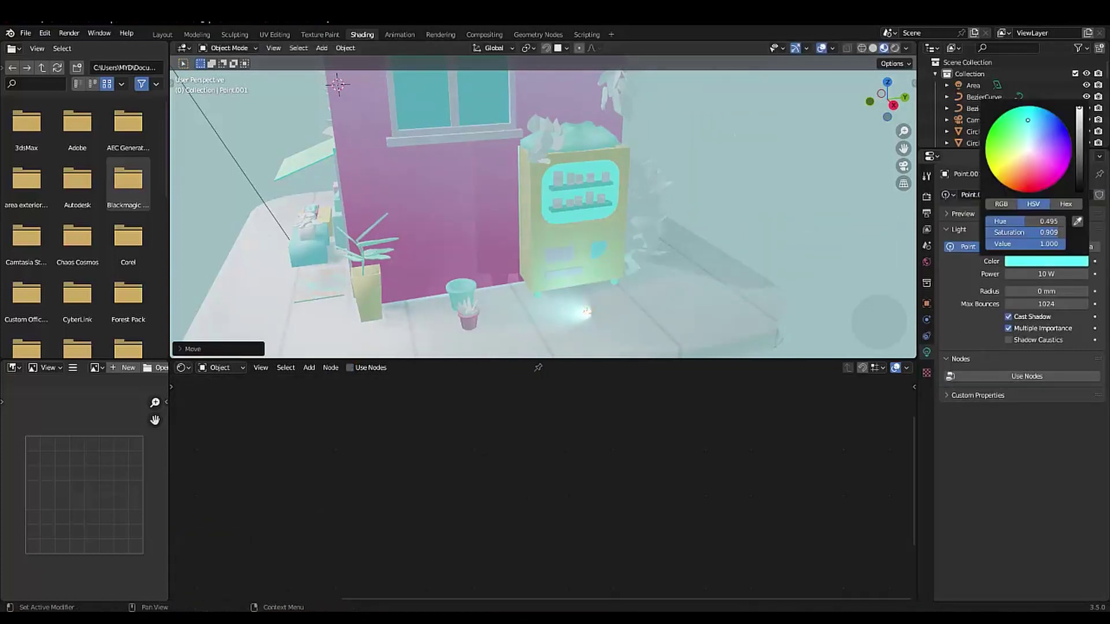
- Move the cyan light in front of the vending machine's screen
{"action": "key", "text": "g"}
{"action": "left_click", "coordinate": [549, 241]}
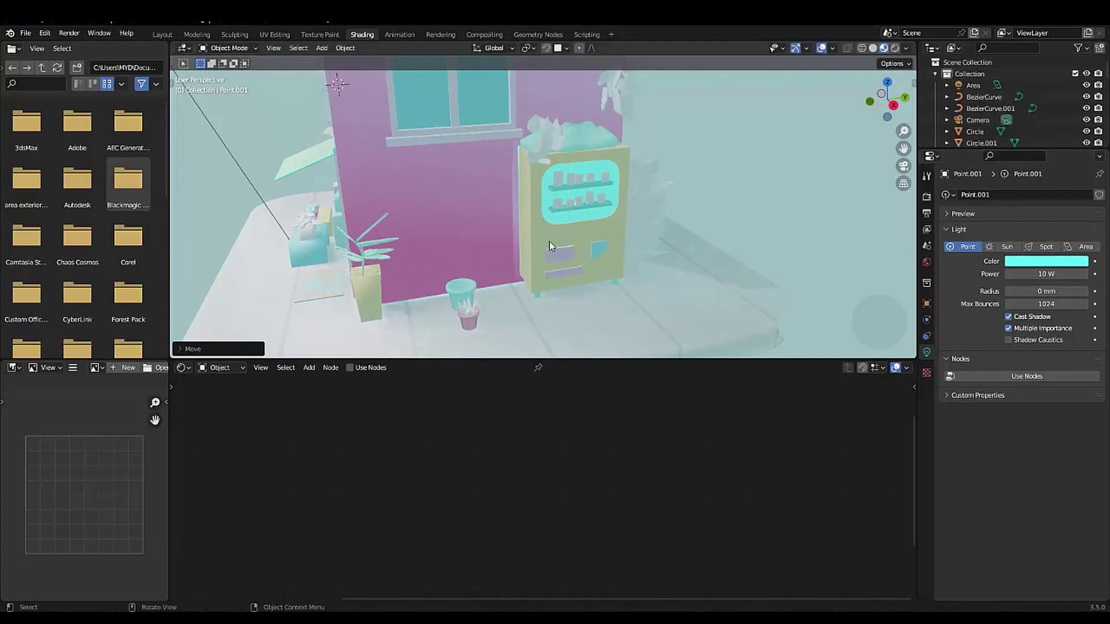
{"action": "mouse_move", "coordinate": [439, 150]}
{"action": "middle_mouse_down"}
{"action": "mouse_move", "coordinate": [593, 223]}
{"action": "mouse_move", "coordinate": [547, 169]}
{"action": "middle_mouse_up"}
{"action": "key", "text": "g"}
{"action": "left_click", "coordinate": [587, 226]}
- Give the vending machine's side face the cabinet body material in Edit Mode
{"action": "left_click", "coordinate": [573, 197]}
{"action": "key", "text": "Tab"}
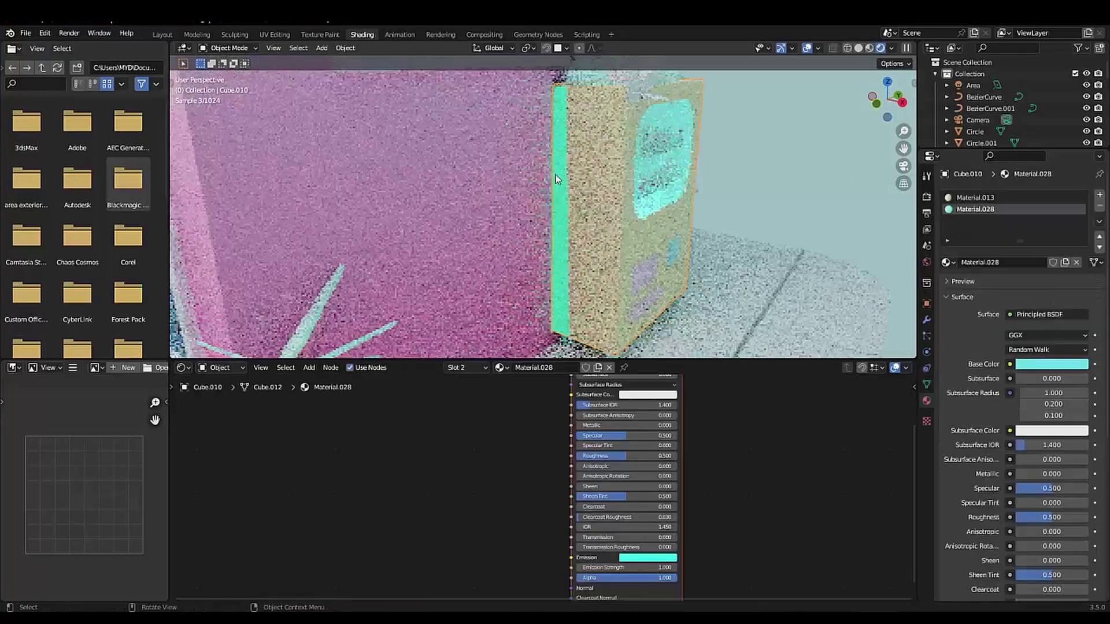
{"action": "scroll", "coordinate": [567, 205], "scroll_direction": "up", "scroll_amount": 4}
{"action": "middle_click_drag", "start_coordinate": [567, 205], "coordinate": [550, 174]}
{"action": "left_click", "coordinate": [550, 173]}
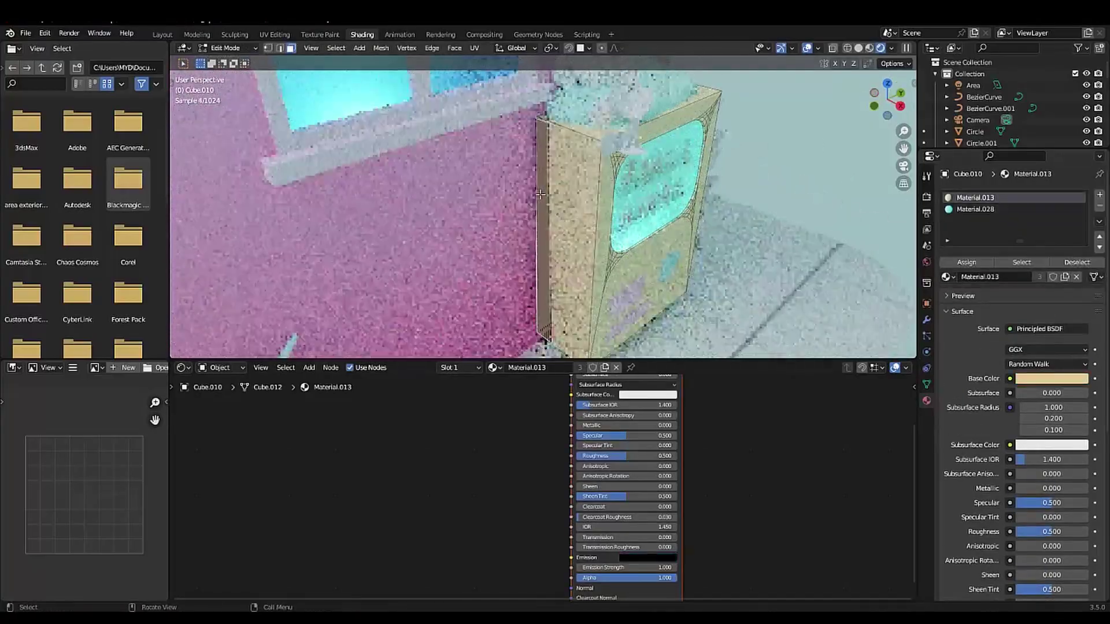
{"action": "scroll", "coordinate": [550, 141], "scroll_direction": "up", "scroll_amount": 3}
{"action": "scroll", "coordinate": [550, 141], "scroll_direction": "down", "scroll_amount": 2}
{"action": "scroll", "coordinate": [550, 141], "scroll_direction": "down", "scroll_amount": 3}
{"action": "scroll", "coordinate": [550, 141], "scroll_direction": "down", "scroll_amount": 3}
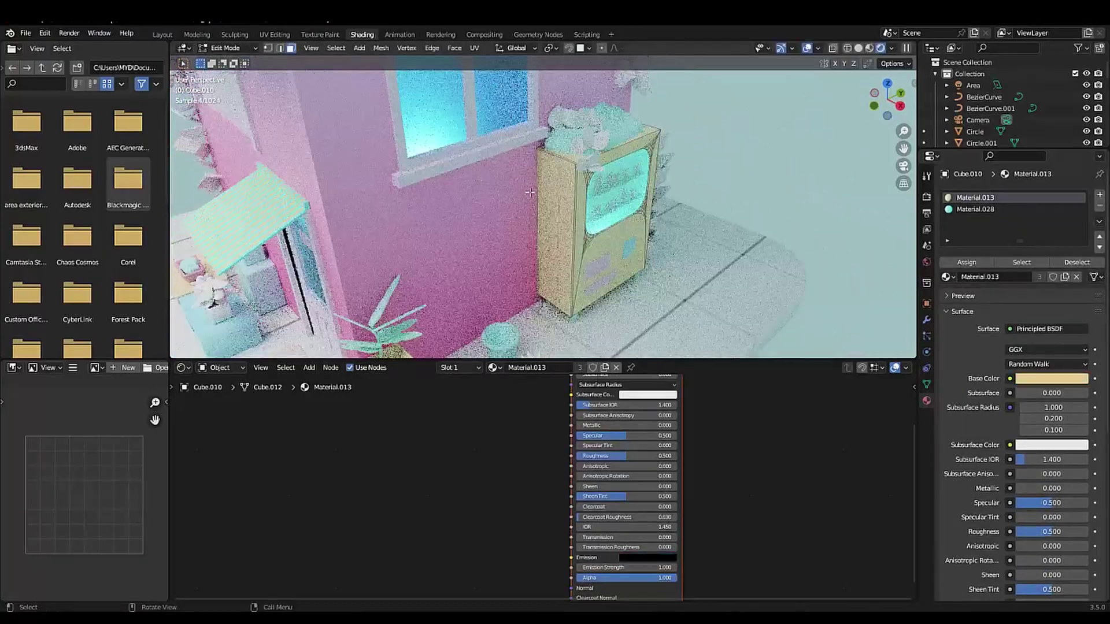
{"action": "scroll", "coordinate": [331, 216], "scroll_direction": "down", "scroll_amount": 3}
{"action": "scroll", "coordinate": [331, 216], "scroll_direction": "up", "scroll_amount": 2}
- Deepen the World background colour to a stronger teal
{"action": "left_click", "coordinate": [926, 262]}
{"action": "left_click", "coordinate": [1052, 267]}
{"action": "left_click_drag", "start_coordinate": [1030, 136], "coordinate": [1017, 145]}
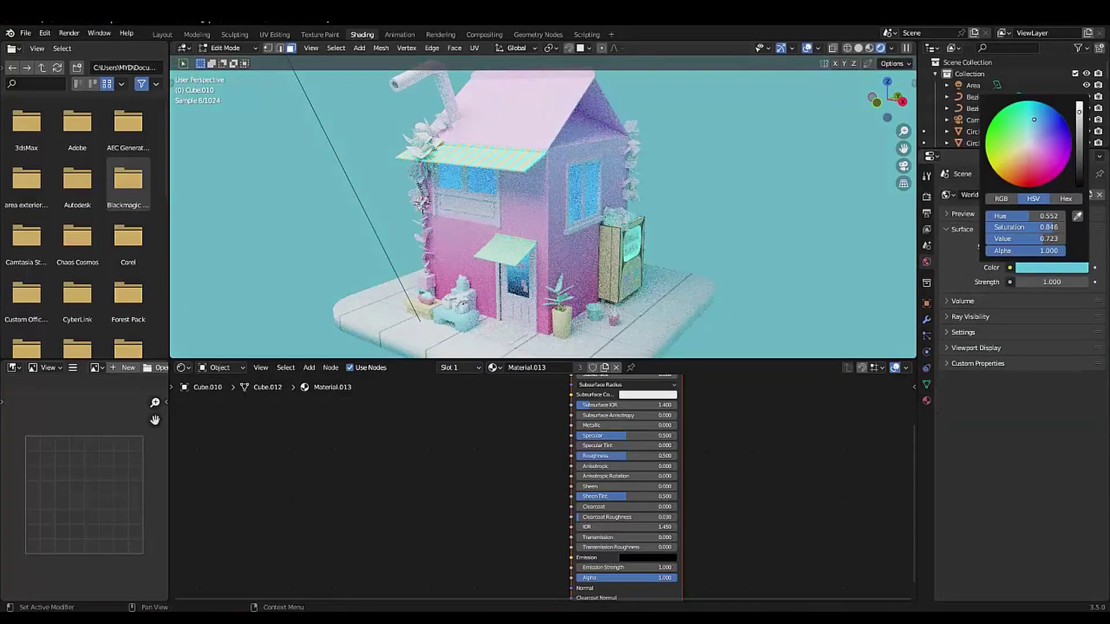
{"action": "scroll", "coordinate": [282, 320], "scroll_direction": "down", "scroll_amount": 3}
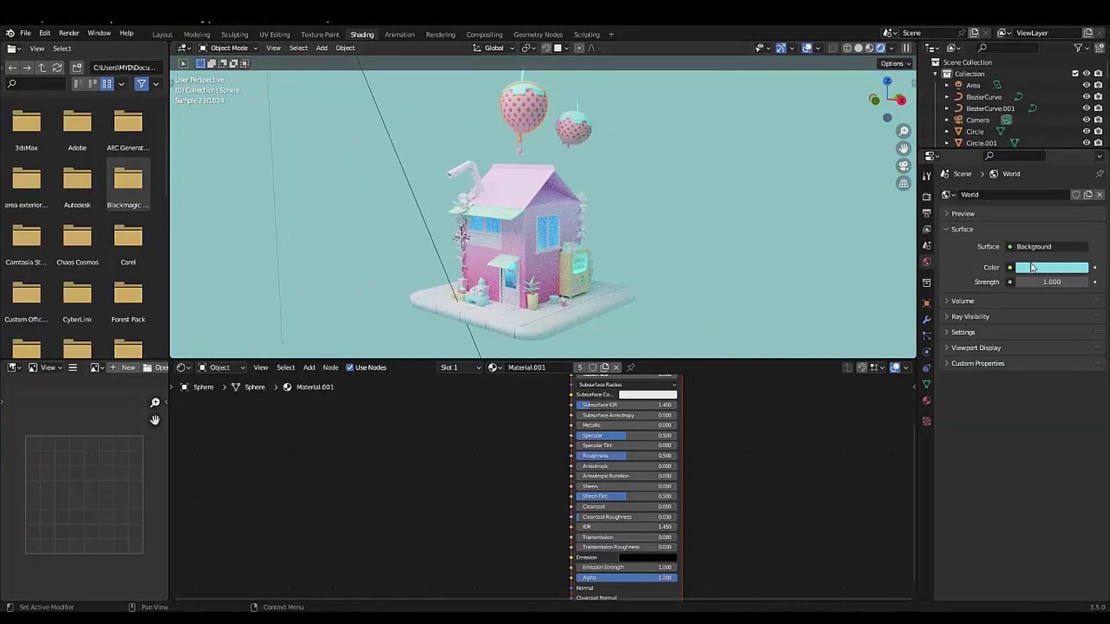
{"action": "left_click", "coordinate": [1033, 267]}
{"action": "left_click", "coordinate": [1051, 267]}
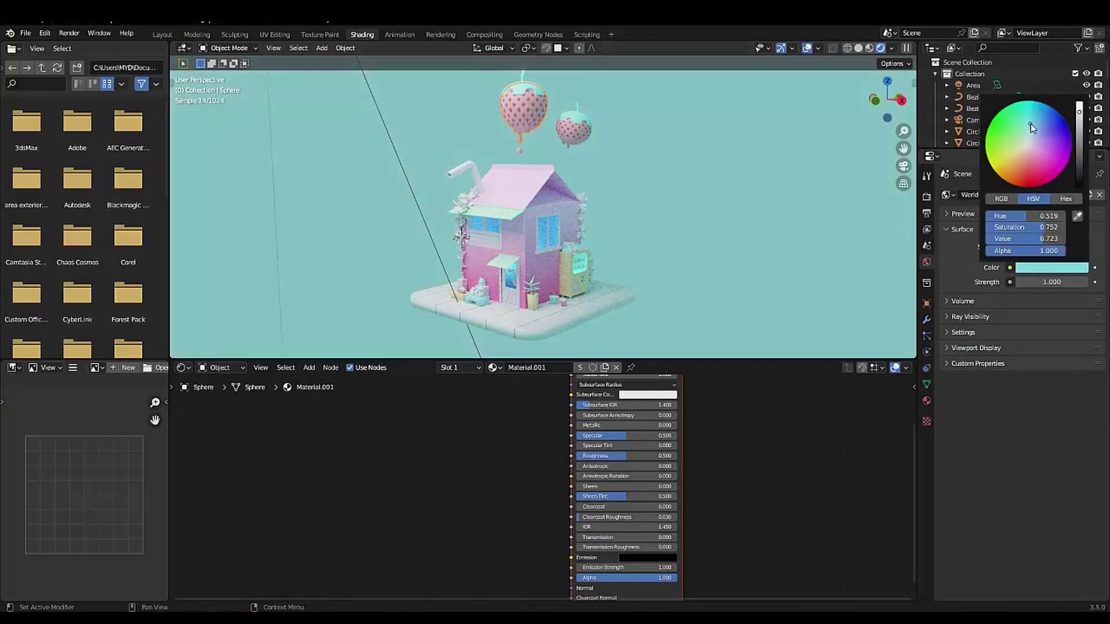
{"action": "left_click", "coordinate": [1030, 128]}
- Darken the pink of the house walls' first gradient colour stop
{"action": "left_click", "coordinate": [926, 400]}
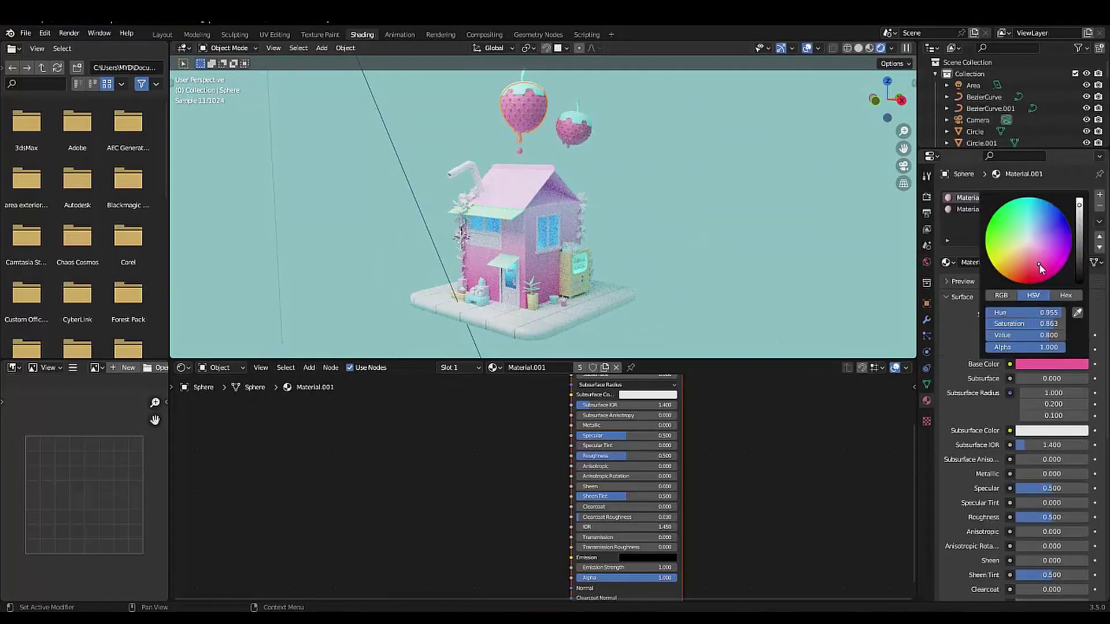
{"action": "left_click", "coordinate": [498, 234]}
{"action": "left_click", "coordinate": [408, 416]}
{"action": "left_click", "coordinate": [454, 440]}
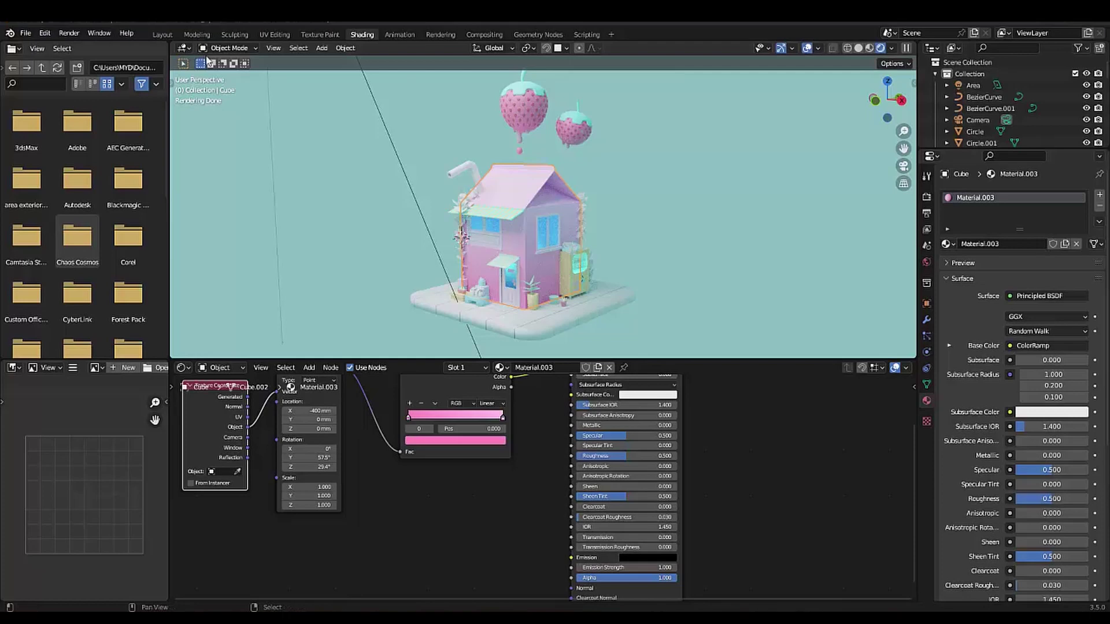
{"action": "scroll", "coordinate": [408, 243], "scroll_direction": "up", "scroll_amount": 3}
- Recolour the awning stripe ramp to blend yellow and cyan
{"action": "left_click", "coordinate": [475, 149]}
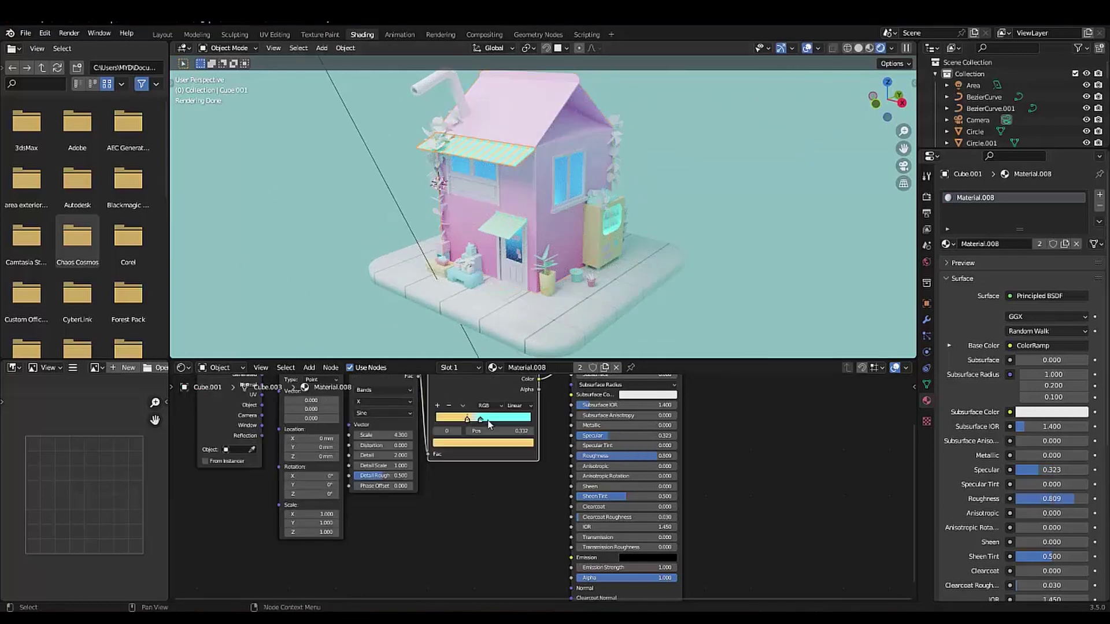
{"action": "left_click", "coordinate": [482, 442]}
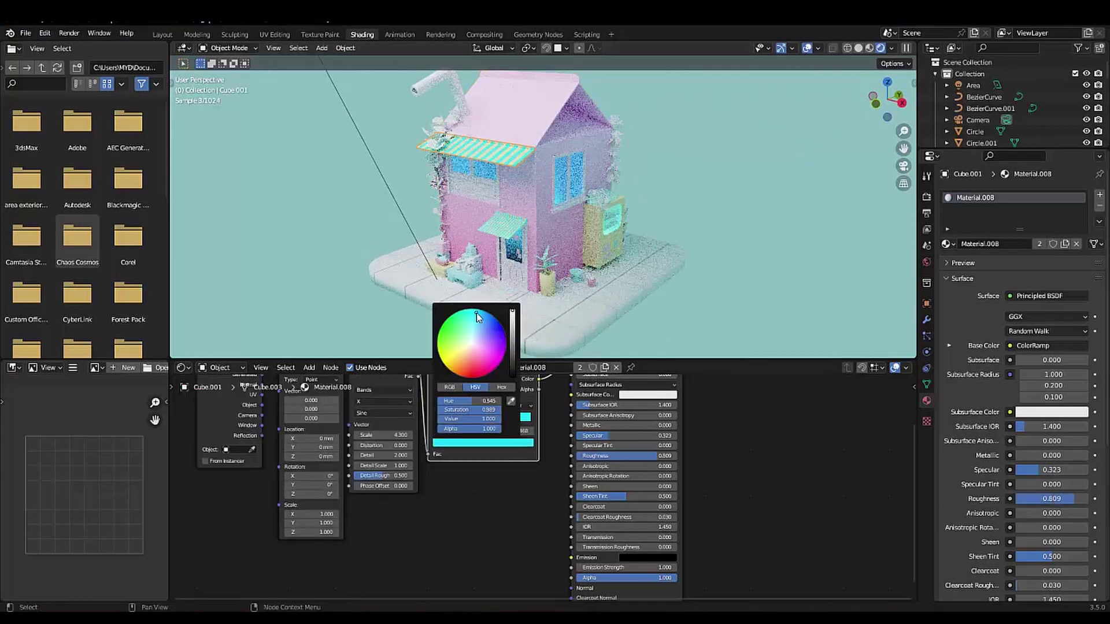
{"action": "left_click", "coordinate": [526, 171]}
{"action": "scroll", "coordinate": [390, 266], "scroll_direction": "up", "scroll_amount": 5}
{"action": "scroll", "coordinate": [470, 339], "scroll_direction": "up", "scroll_amount": 3}
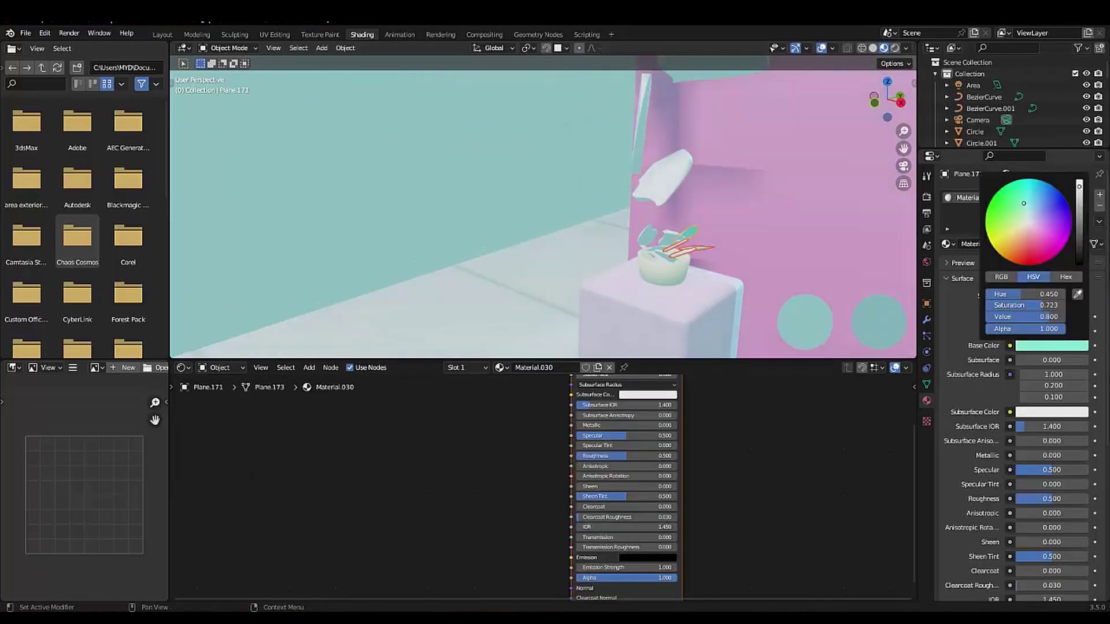
- Copy the pot material onto the plant on the box and another pot
{"action": "left_click", "coordinate": [676, 258]}
{"action": "key", "text": "ctrl+l"}
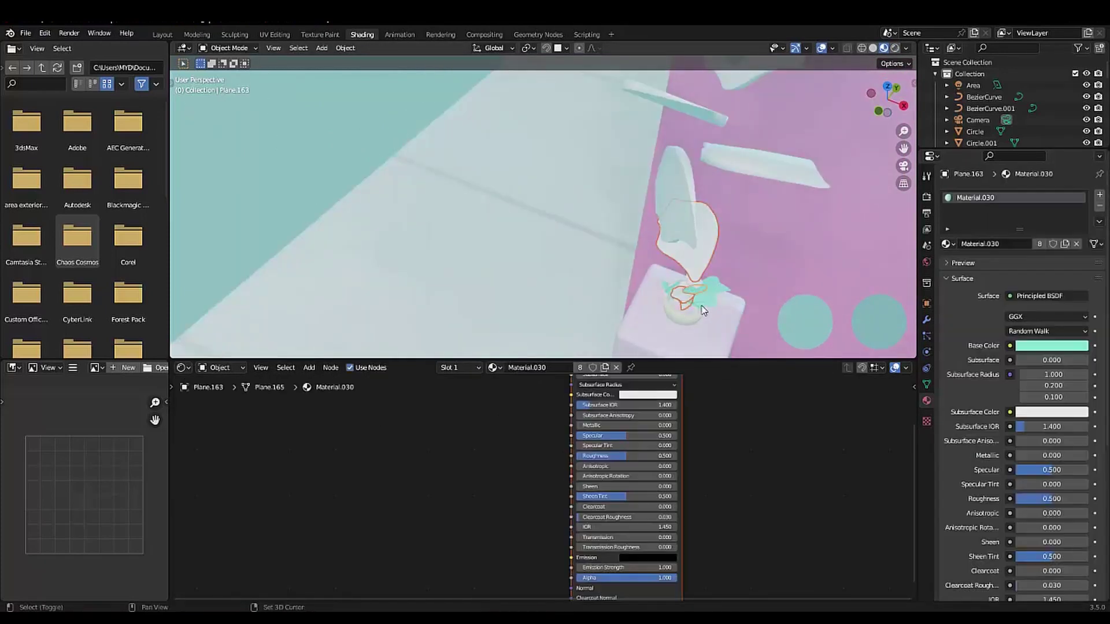
{"action": "scroll", "coordinate": [654, 318], "scroll_direction": "down", "scroll_amount": 2}
{"action": "scroll", "coordinate": [587, 287], "scroll_direction": "down", "scroll_amount": 3}
{"action": "scroll", "coordinate": [595, 281], "scroll_direction": "down", "scroll_amount": 3}
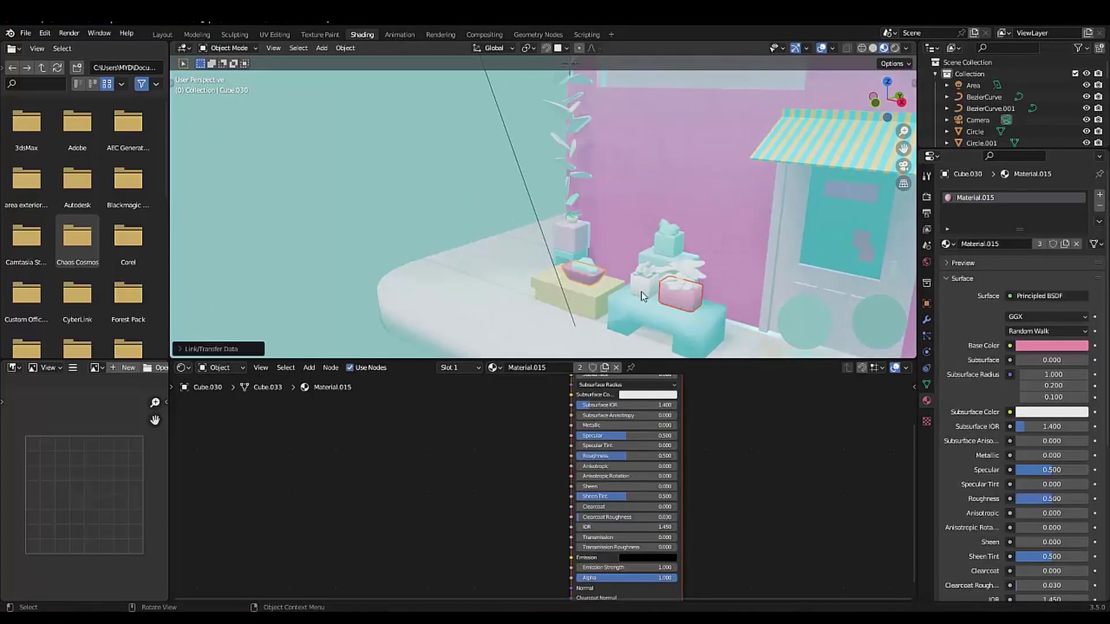
{"action": "left_click", "coordinate": [698, 298]}
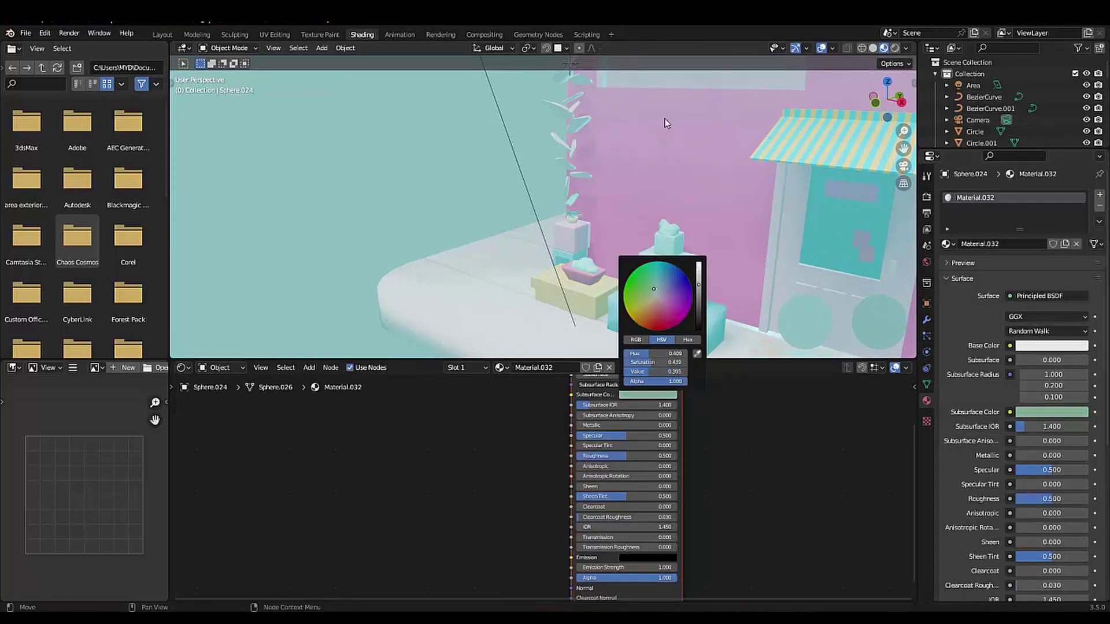
{"action": "key", "text": "ctrl+l"}
{"action": "scroll", "coordinate": [653, 224], "scroll_direction": "up", "scroll_amount": 4}
- Link the pastel pot material to several more pots via Link Materials
{"action": "left_click", "coordinate": [1028, 225]}
{"action": "left_click", "coordinate": [665, 286]}
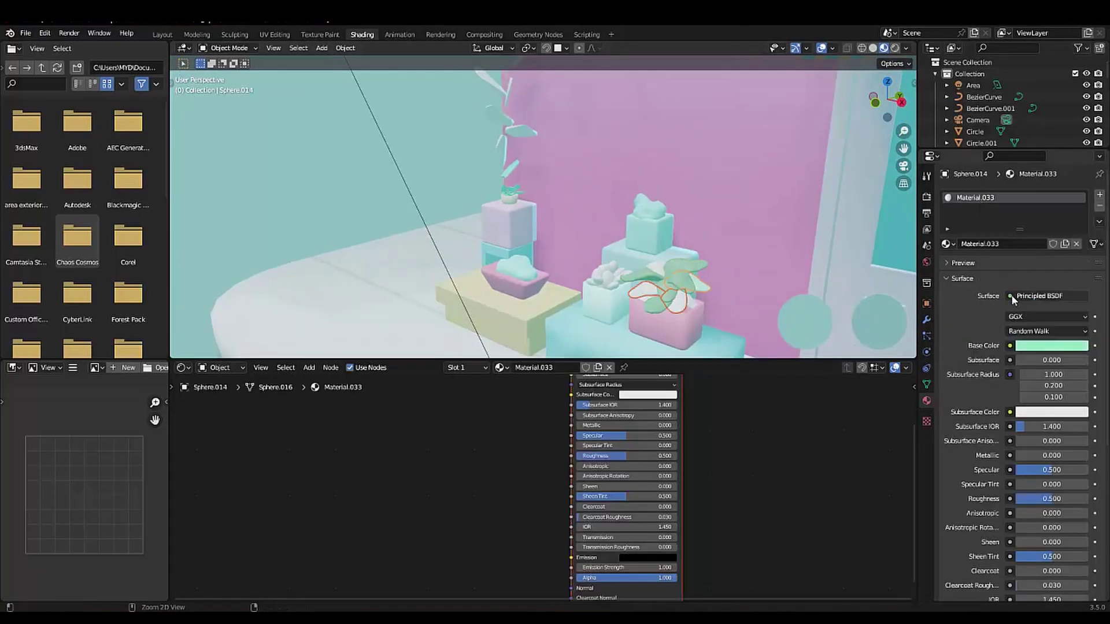
{"action": "left_click", "coordinate": [694, 301]}
{"action": "middle_click_drag", "start_coordinate": [682, 294], "coordinate": [709, 327]}
{"action": "scroll", "coordinate": [709, 327], "scroll_direction": "up", "scroll_amount": 3}
{"action": "scroll", "coordinate": [716, 138], "scroll_direction": "down", "scroll_amount": 3}
{"action": "left_click", "coordinate": [604, 243], "text": "shift"}
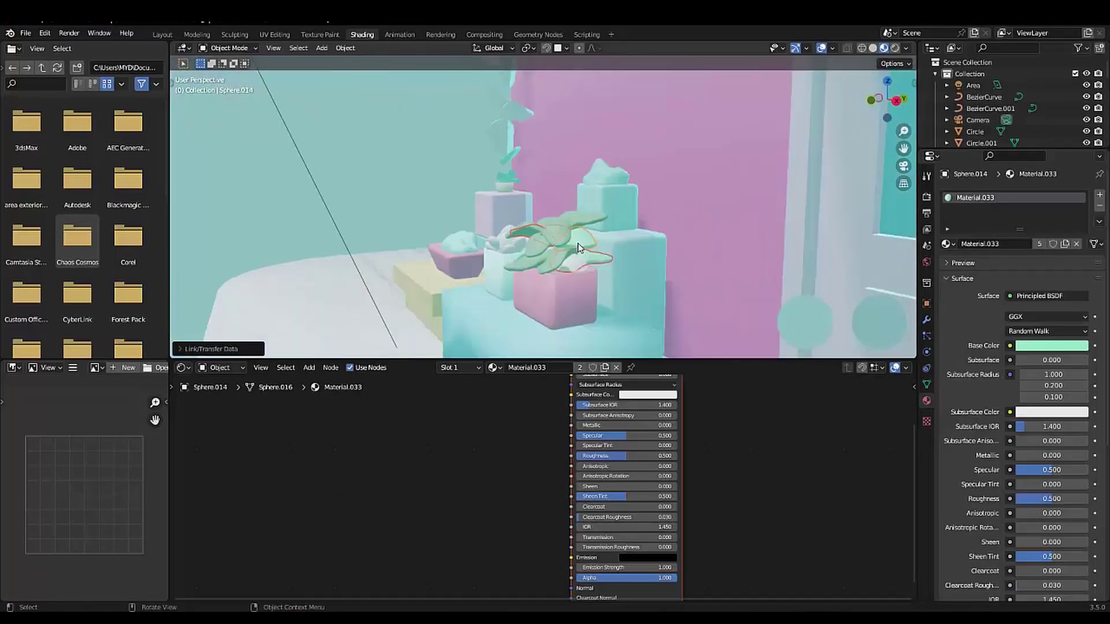
{"action": "key", "text": "ctrl+l"}
{"action": "left_click", "coordinate": [704, 234]}
- Share the leaf material with the selected leaves on the plant stand
{"action": "middle_click_drag", "start_coordinate": [445, 226], "coordinate": [636, 277]}
{"action": "left_click", "coordinate": [647, 284]}
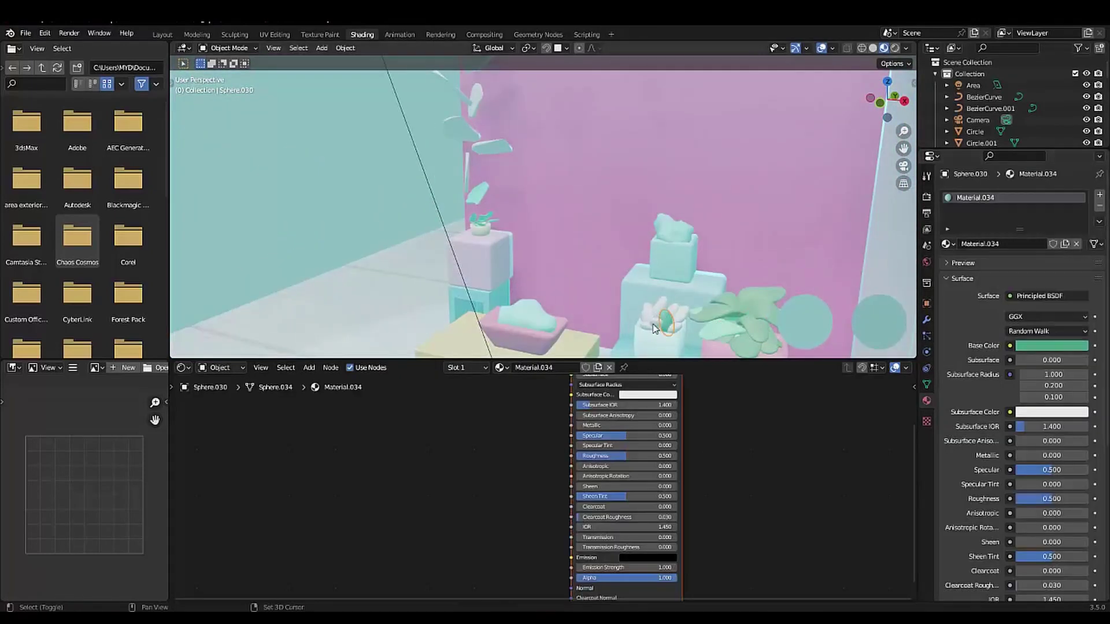
{"action": "left_click", "coordinate": [640, 286]}
{"action": "left_click", "coordinate": [665, 301], "text": "shift"}
{"action": "key", "text": "ctrl+l"}
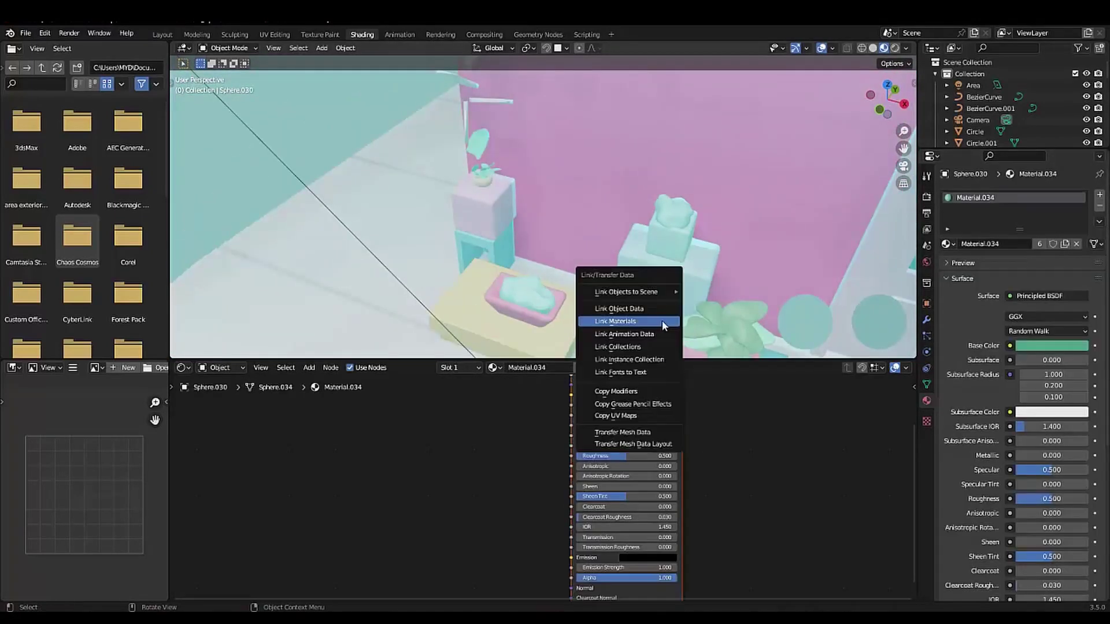
{"action": "left_click", "coordinate": [661, 328]}
{"action": "mouse_move", "coordinate": [662, 328]}
{"action": "middle_mouse_down"}
{"action": "mouse_move", "coordinate": [654, 271]}
{"action": "mouse_move", "coordinate": [532, 331]}
{"action": "middle_mouse_up"}
- Check the remaining pots, window panel base colour, and leaves lacking a material
{"action": "left_click", "coordinate": [653, 272]}
{"action": "left_click", "coordinate": [632, 252]}
{"action": "left_click", "coordinate": [532, 327]}
{"action": "left_click", "coordinate": [1071, 349]}
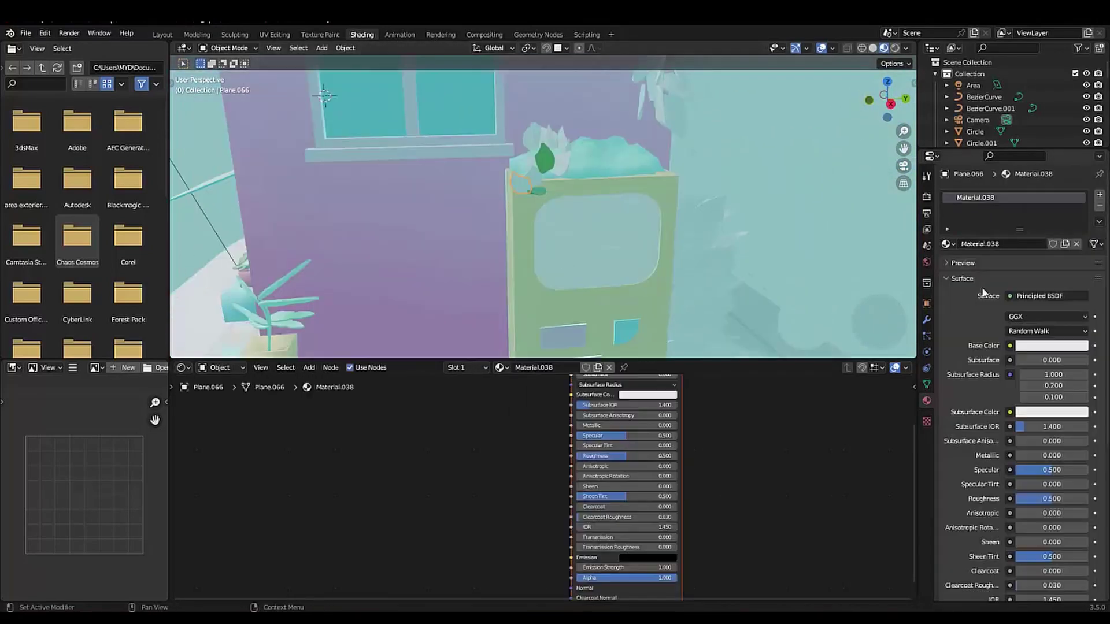
{"action": "middle_click_drag", "start_coordinate": [578, 231], "coordinate": [578, 174]}
{"action": "left_click", "coordinate": [532, 174]}
{"action": "scroll", "coordinate": [671, 262], "scroll_direction": "down", "scroll_amount": 3}
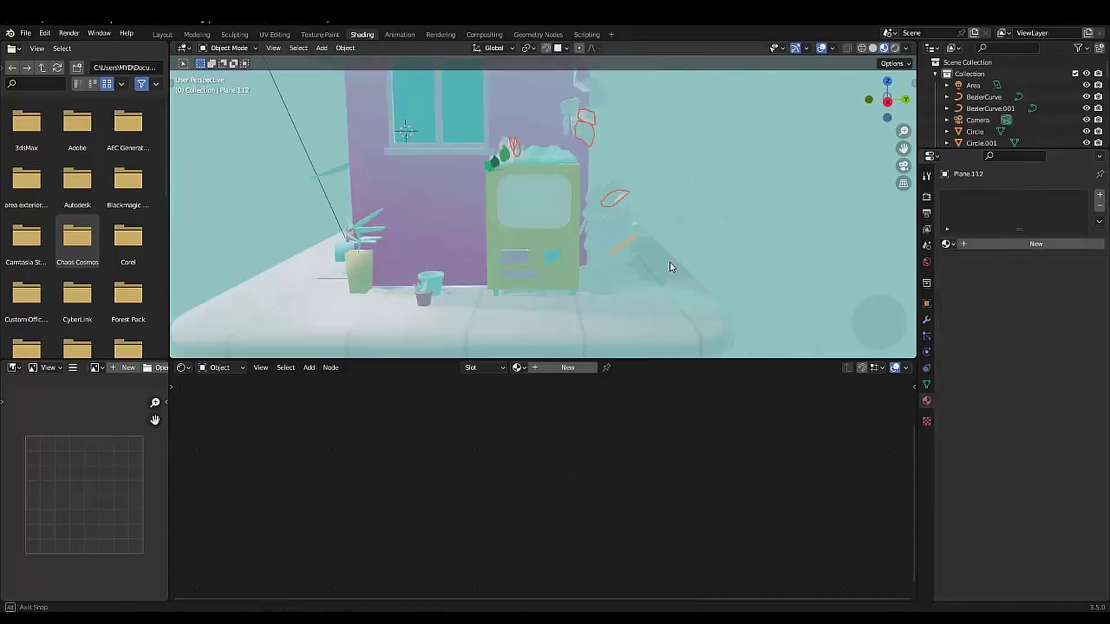
{"action": "middle_click_drag", "start_coordinate": [670, 262], "coordinate": [520, 243]}
{"action": "scroll", "coordinate": [452, 214], "scroll_direction": "up", "scroll_amount": 5}
{"action": "left_click", "coordinate": [452, 214], "text": "shift"}
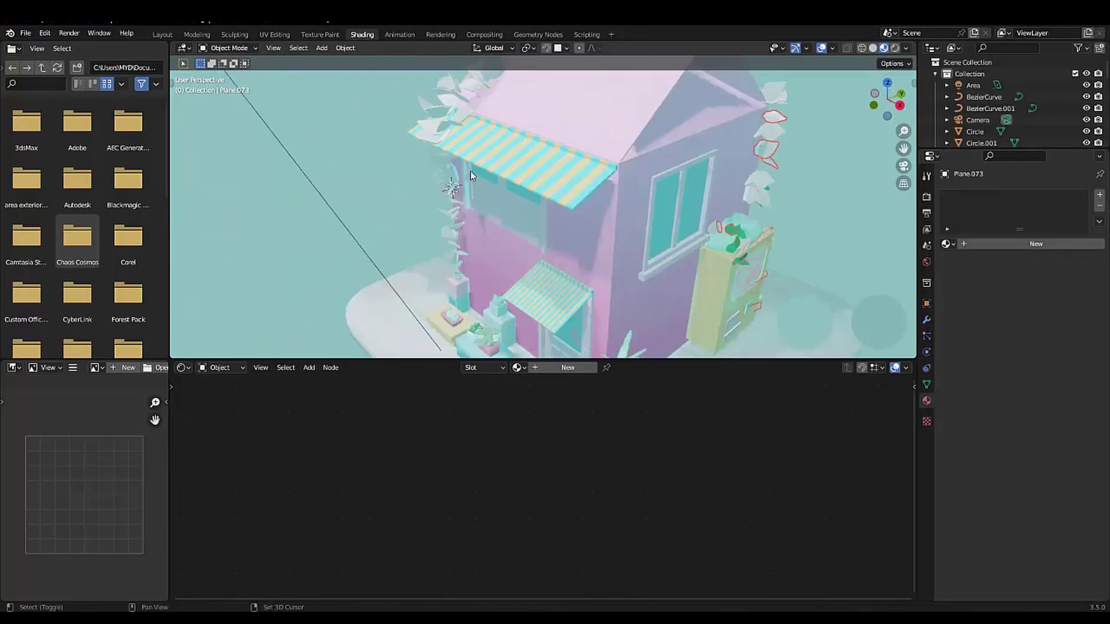
{"action": "left_click", "coordinate": [730, 235]}
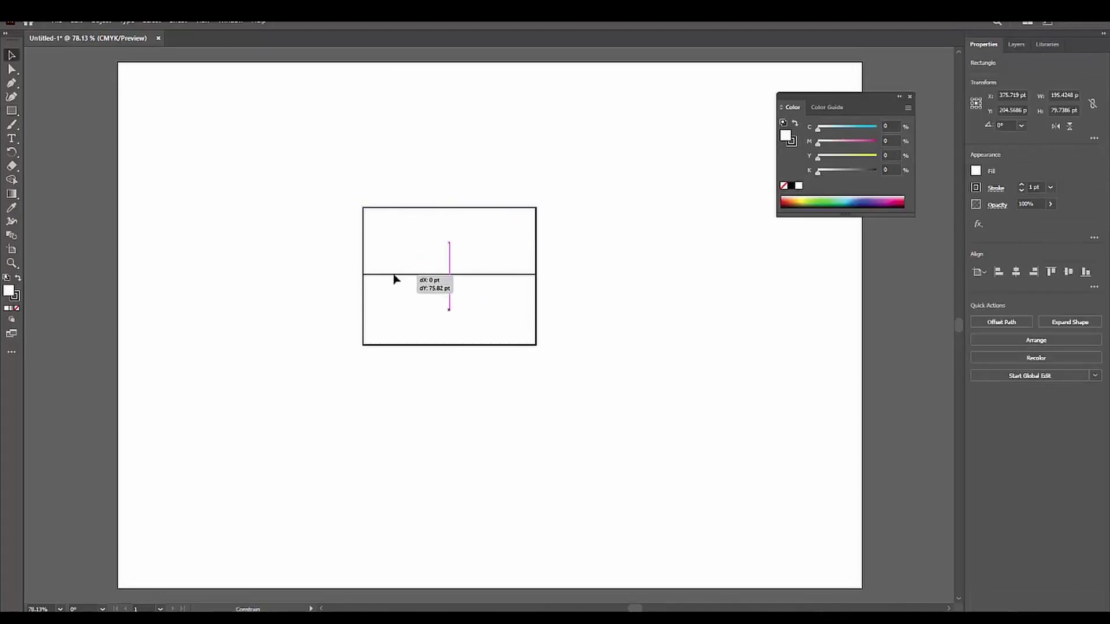
- Reshape the stacked rectangles into milk-jug proportions with Direct Selection
{"action": "left_click_drag", "start_coordinate": [364, 208], "coordinate": [427, 277]}
{"action": "key", "text": "a"}
{"action": "left_click", "coordinate": [427, 397]}
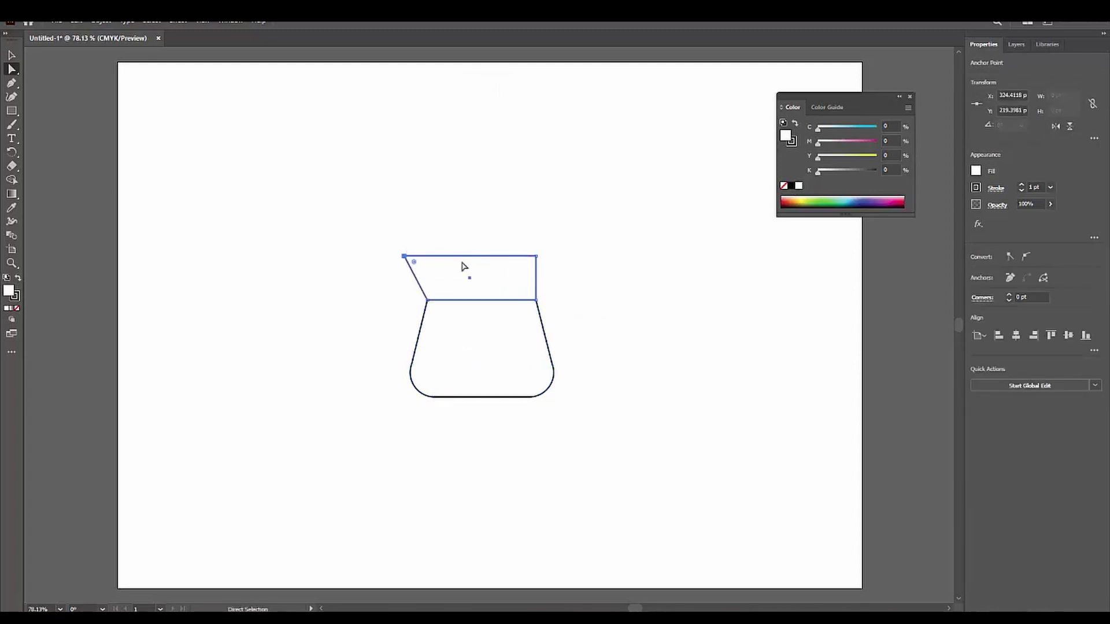
- Add a handle from an ellipse cut in half with Scissors, then shrink it
{"action": "left_click", "coordinate": [12, 111]}
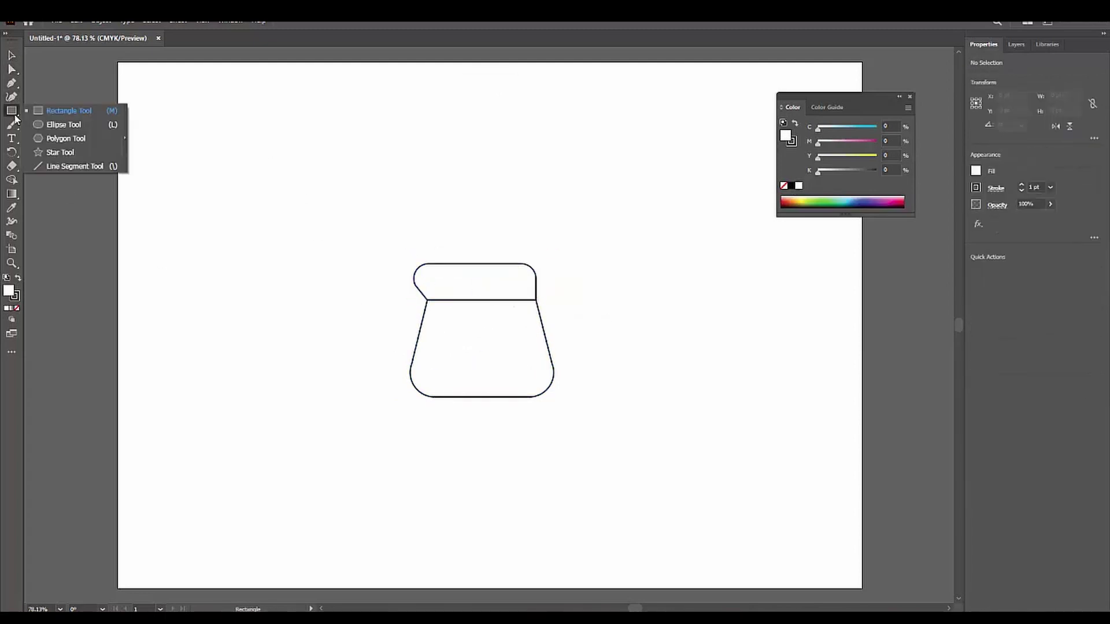
{"action": "left_click", "coordinate": [52, 124]}
{"action": "left_click_drag", "start_coordinate": [536, 300], "coordinate": [619, 383]}
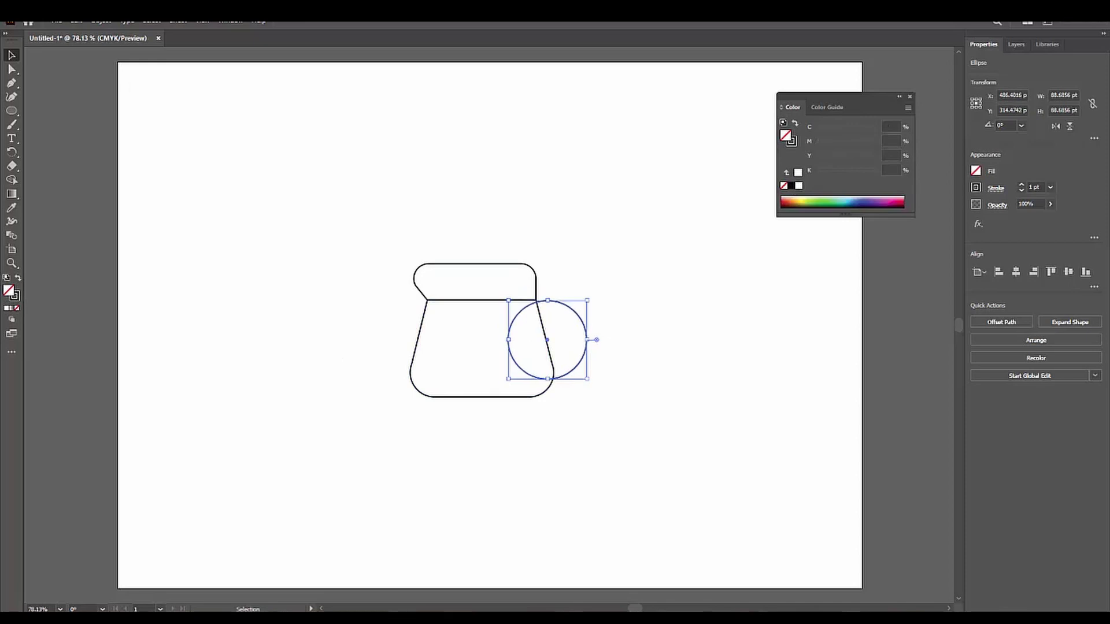
{"action": "scroll", "coordinate": [485, 352], "scroll_direction": "up", "scroll_amount": 5, "text": "alt"}
{"action": "key", "text": "c"}
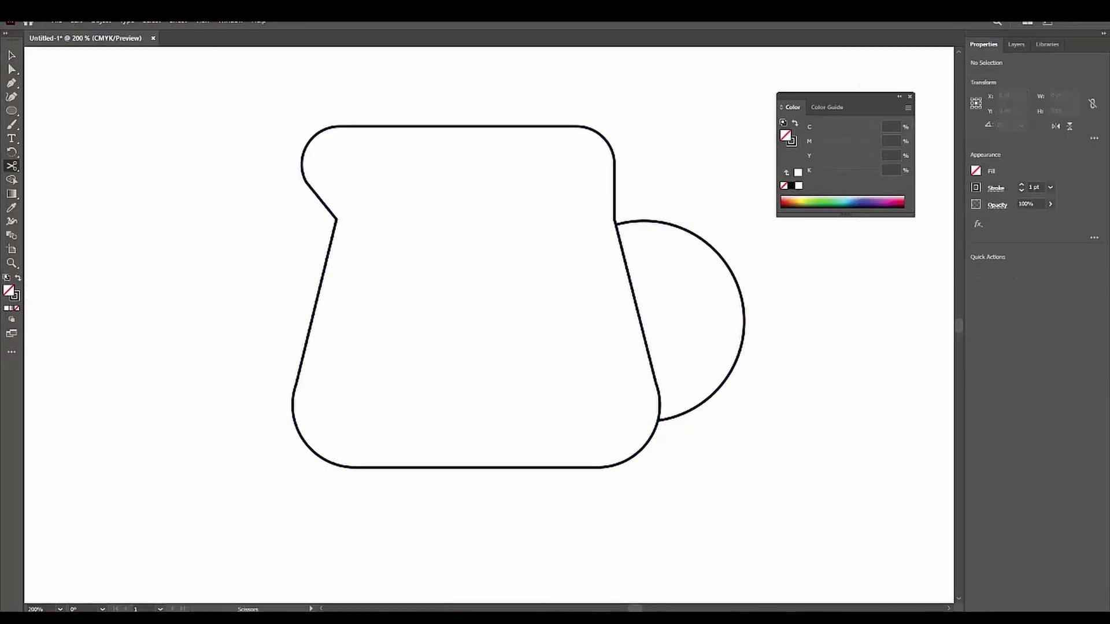
{"action": "key", "text": "v"}
{"action": "left_click", "coordinate": [743, 321]}
{"action": "left_click_drag", "start_coordinate": [744, 421], "coordinate": [718, 396]}
- Give the jug a 5 pt outline and a white fill
{"action": "key", "text": "v"}
{"action": "key", "text": "ctrl+0"}
{"action": "scroll", "coordinate": [512, 252], "scroll_direction": "up", "scroll_amount": 3, "text": "alt"}
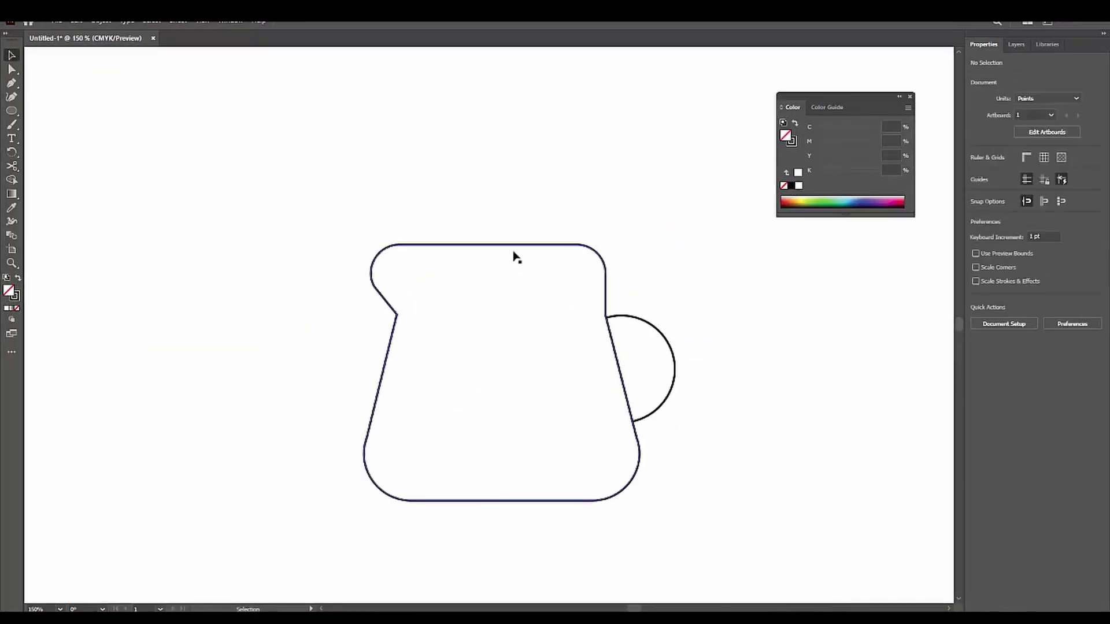
{"action": "key", "text": "ctrl+a"}
{"action": "left_click", "coordinate": [1021, 185]}
{"action": "left_click", "coordinate": [975, 171]}
{"action": "left_click", "coordinate": [855, 222]}
{"action": "key", "text": "ctrl+shift+a"}
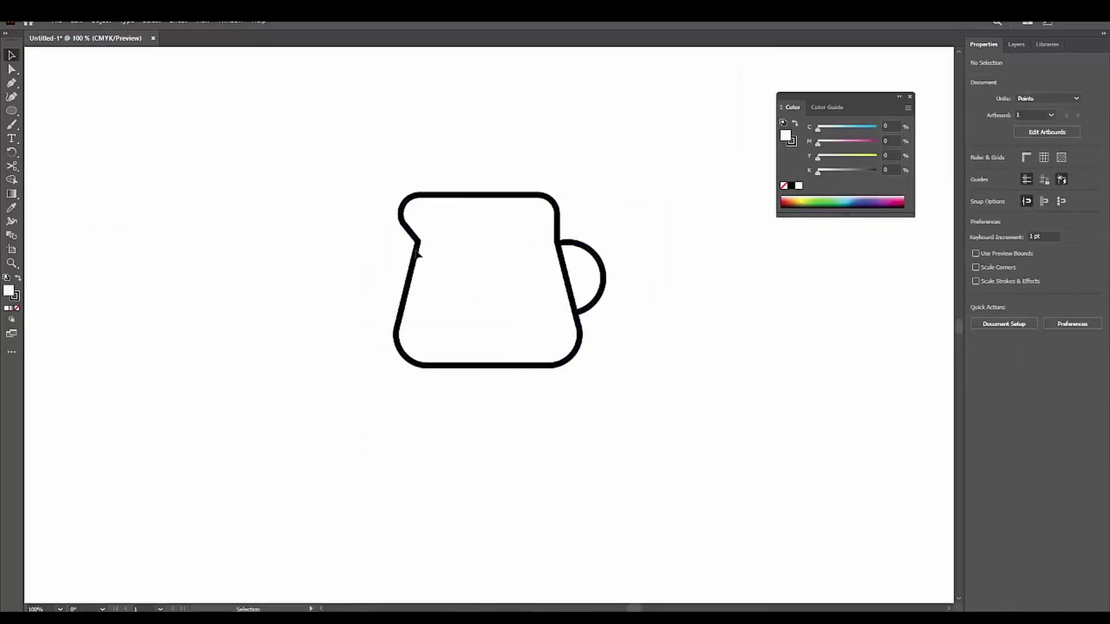
- Draw a wavy Pen-tool milk line across the jug
{"action": "key", "text": "p"}
{"action": "left_click", "coordinate": [413, 247]}
{"action": "left_click", "coordinate": [522, 247]}
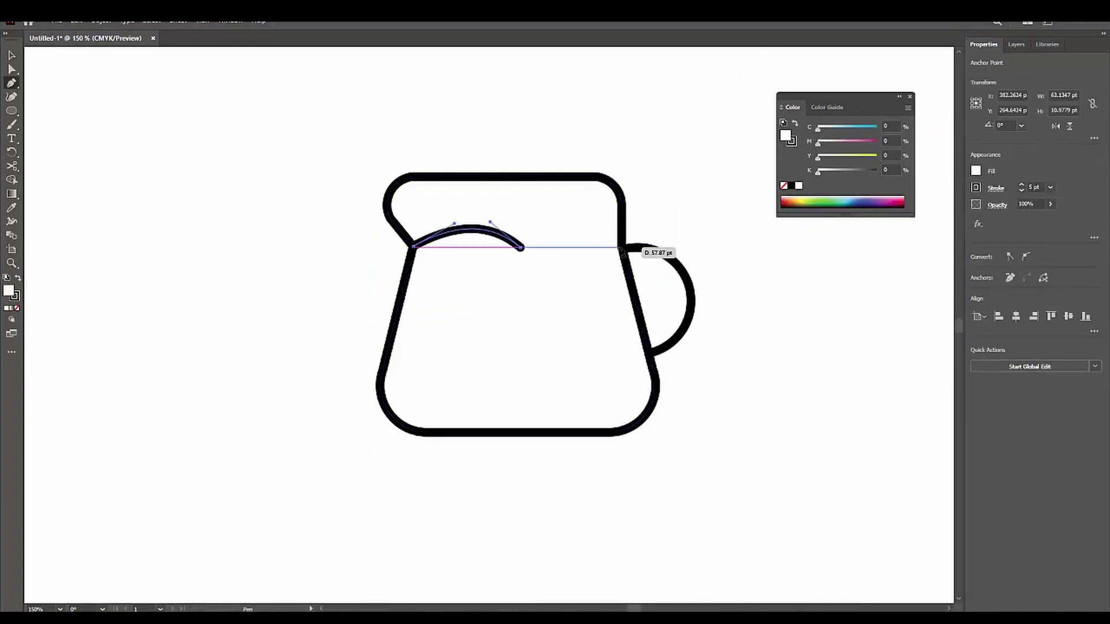
{"action": "left_click", "coordinate": [319, 289]}
{"action": "key", "text": "ctrl+0"}
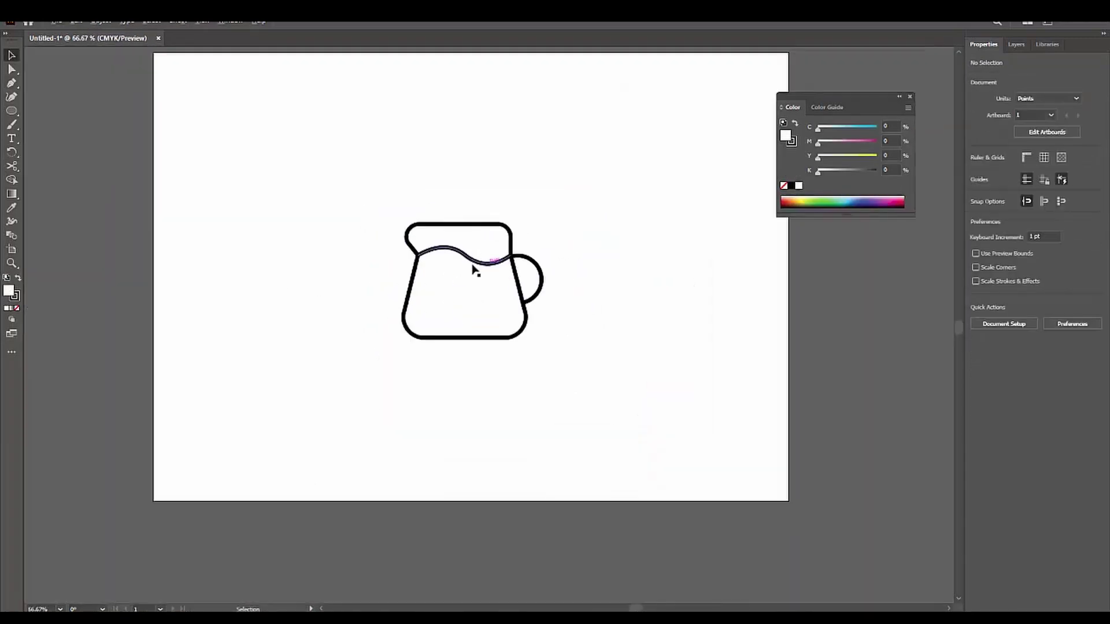
- Type 'Milk' inside the jug in Comic Sans MS at size 60
{"action": "key", "text": "ctrl+1"}
{"action": "key", "text": "t"}
{"action": "left_click_drag", "start_coordinate": [417, 284], "coordinate": [541, 344]}
{"action": "type", "text": "Milk"}
{"action": "key", "text": "ctrl+a"}
{"action": "left_click", "coordinate": [1091, 270]}
{"action": "left_click", "coordinate": [909, 364]}
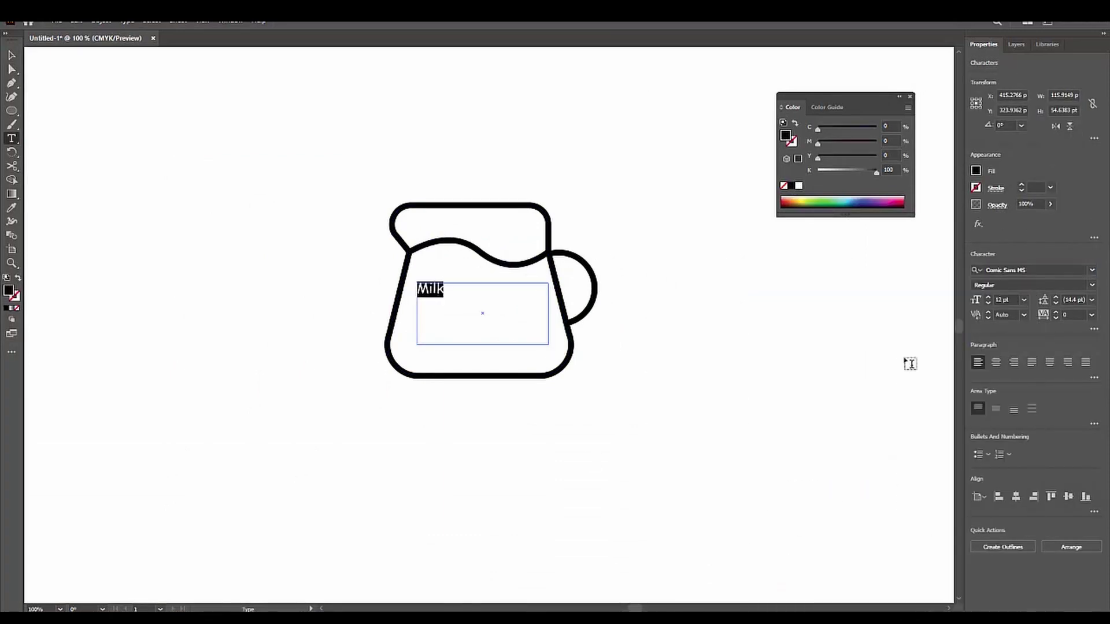
{"action": "left_click", "coordinate": [1003, 299]}
{"action": "type", "text": "60"}
{"action": "key", "text": "Return"}
{"action": "type", "text": "m"}
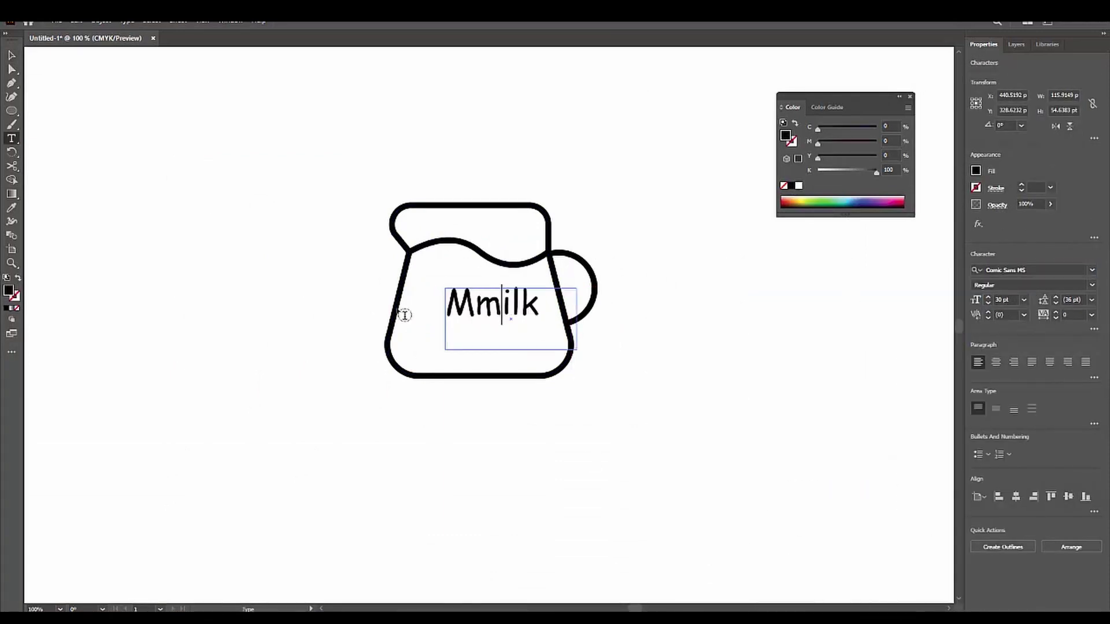
{"action": "key", "text": "ctrl+z"}
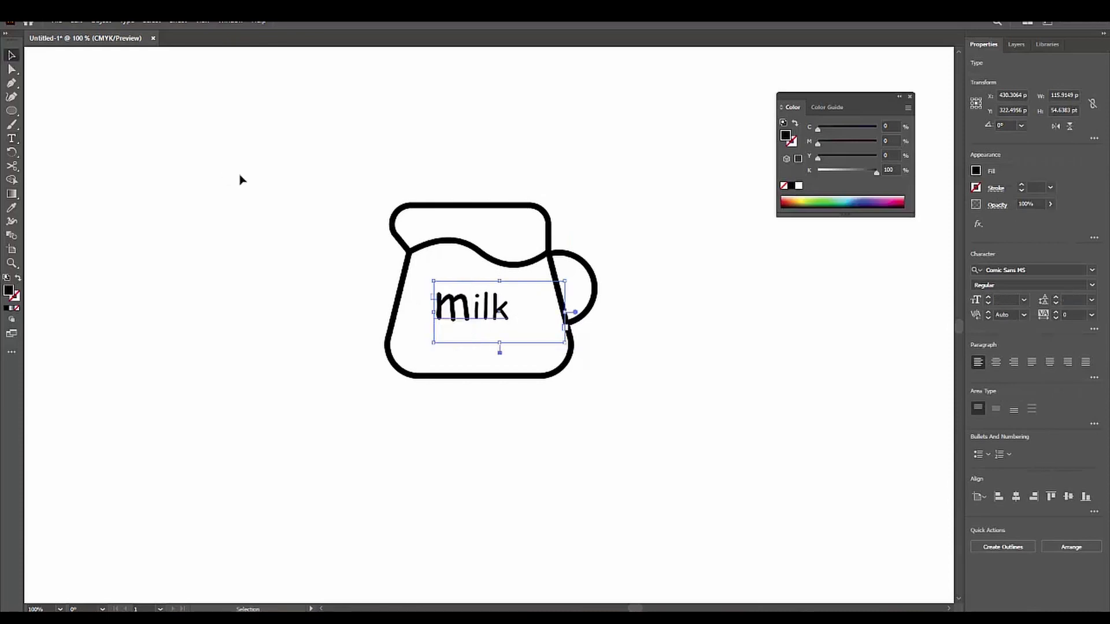
- Draw a small oval left of the jug as the first strawberry
{"action": "left_click", "coordinate": [506, 315]}
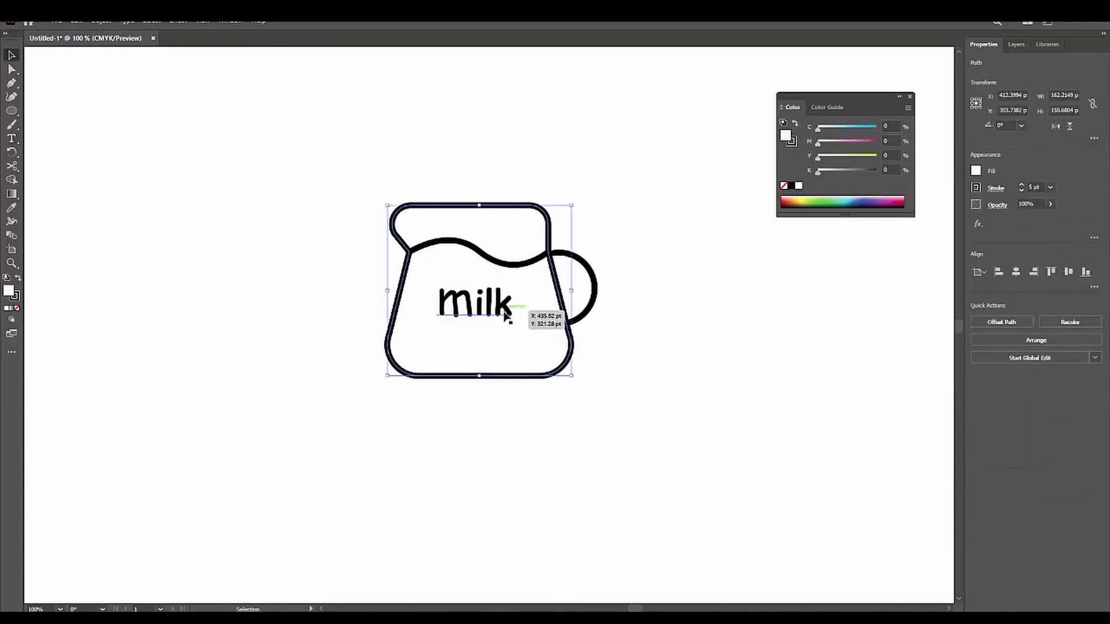
{"action": "left_click", "coordinate": [542, 258]}
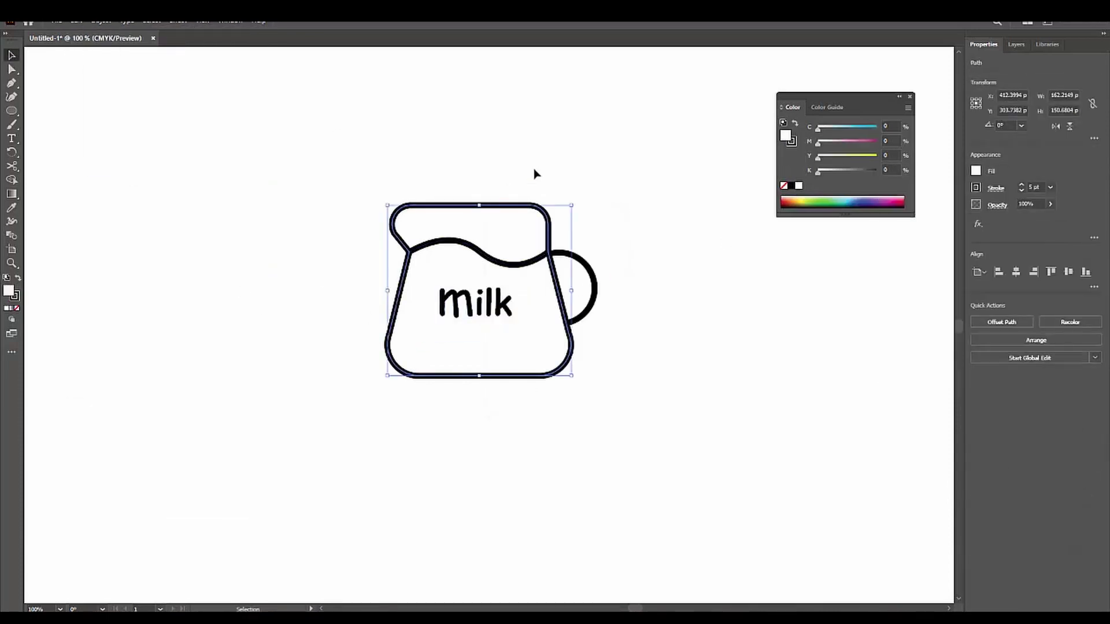
{"action": "key", "text": "ctrl+minus"}
{"action": "key", "text": "l"}
{"action": "mouse_move", "coordinate": [455, 243]}
{"action": "left_mouse_down"}
{"action": "mouse_move", "coordinate": [558, 359]}
{"action": "mouse_move", "coordinate": [469, 255]}
{"action": "left_mouse_up"}
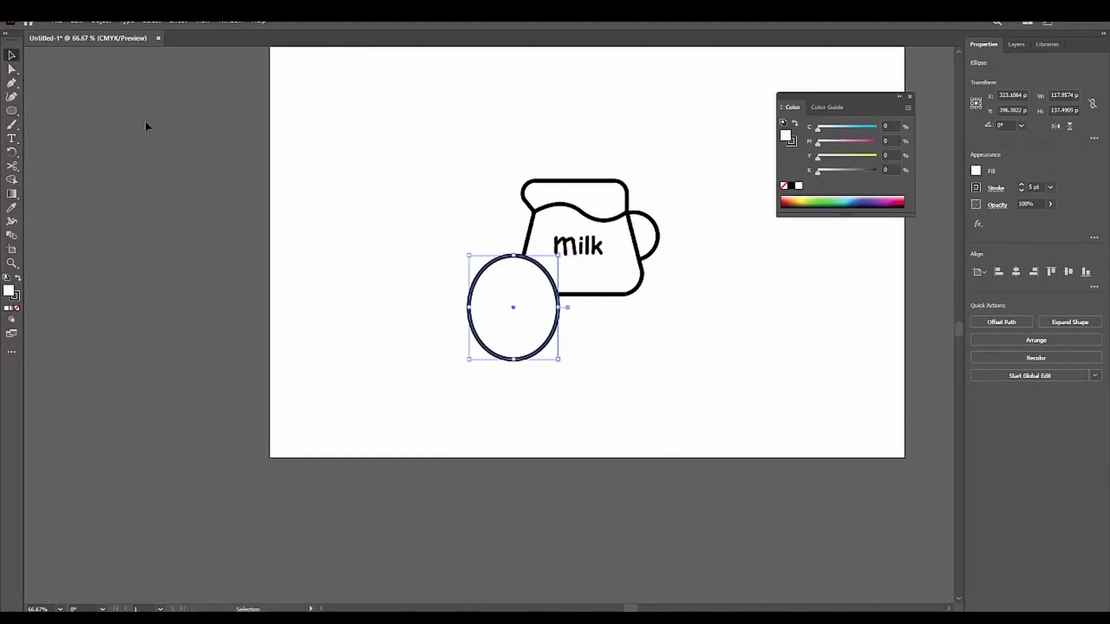
- Add a Pen-drawn leafy top and a solid black seed to the strawberry
{"action": "scroll", "coordinate": [452, 285], "scroll_direction": "up", "scroll_amount": 3, "text": "alt"}
{"action": "key", "text": "p"}
{"action": "left_click", "coordinate": [467, 208]}
{"action": "left_click", "coordinate": [393, 202]}
{"action": "left_click", "coordinate": [431, 232]}
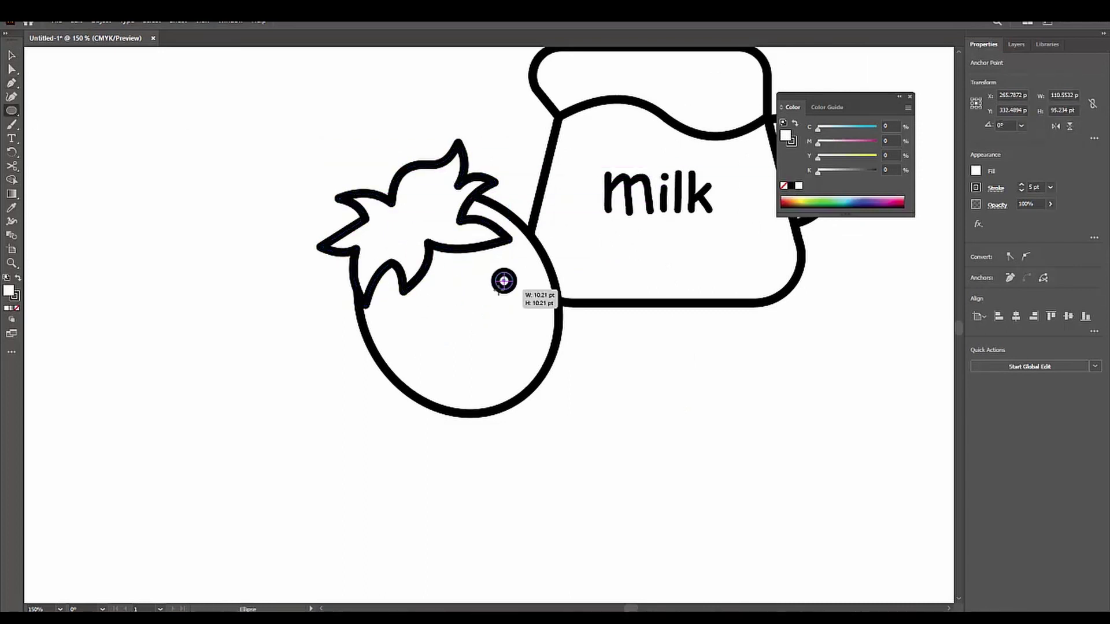
{"action": "left_click_drag", "start_coordinate": [504, 281], "coordinate": [504, 282]}
{"action": "key", "text": "shift+x"}
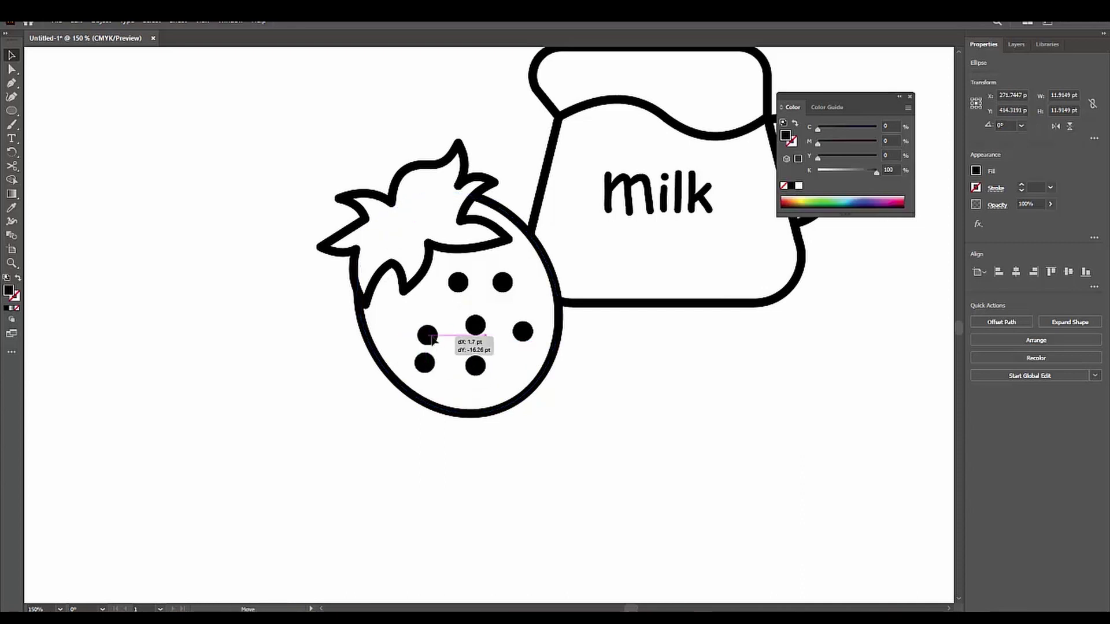
- Copy the strawberry to the jug's right side, scaled down and tilted
{"action": "key", "text": "ctrl+minus"}
{"action": "key", "text": "ctrl+minus"}
{"action": "left_click_drag", "start_coordinate": [419, 208], "coordinate": [285, 325]}
{"action": "left_click_drag", "start_coordinate": [385, 282], "coordinate": [572, 289]}
{"action": "left_click_drag", "start_coordinate": [528, 359], "coordinate": [514, 342]}
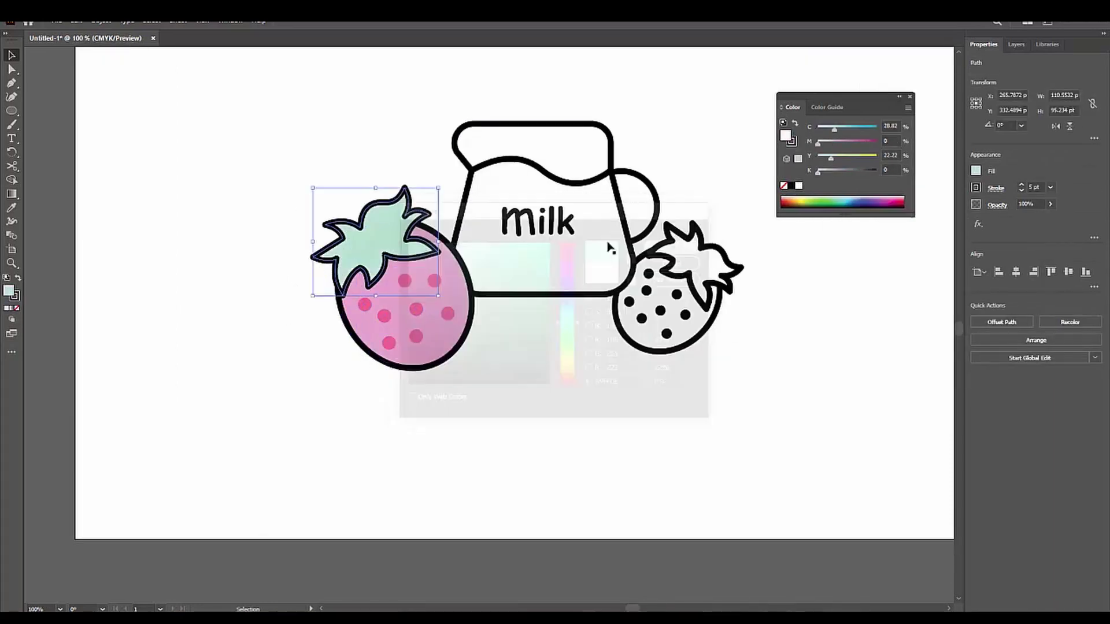
- Enter the jug group and fill the jug light blue
{"action": "left_click", "coordinate": [629, 302]}
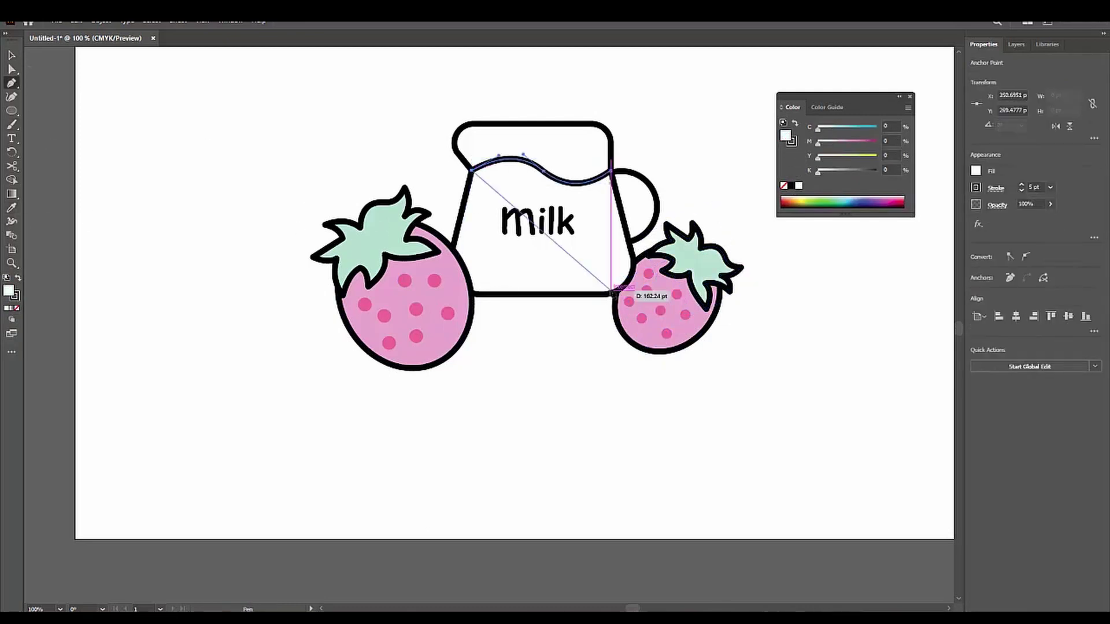
{"action": "left_click", "coordinate": [516, 166]}
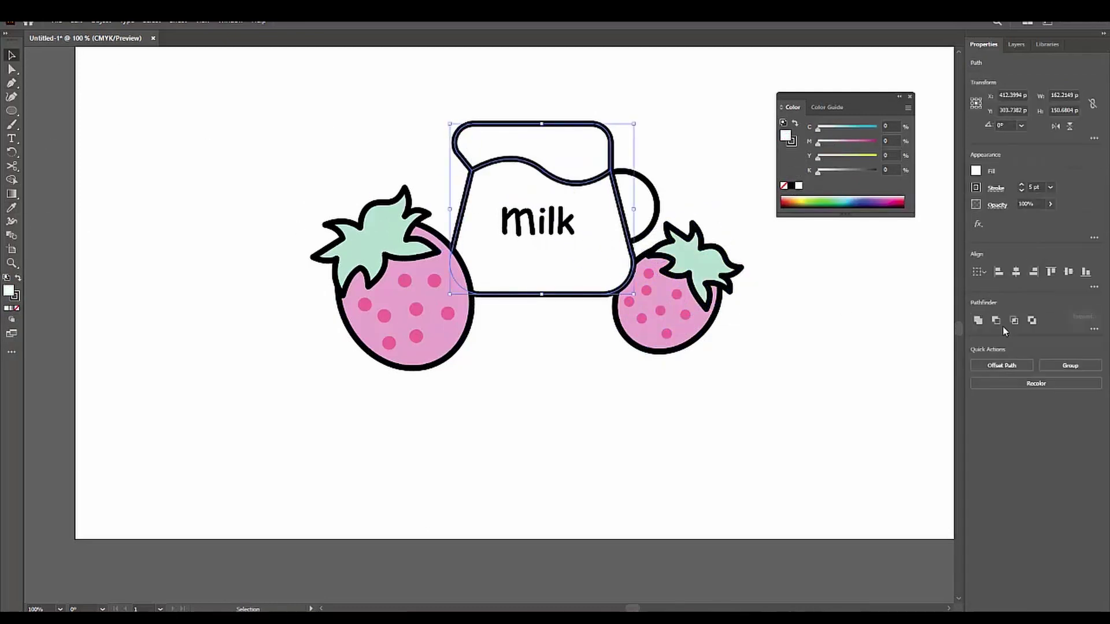
{"action": "double_click", "coordinate": [514, 163]}
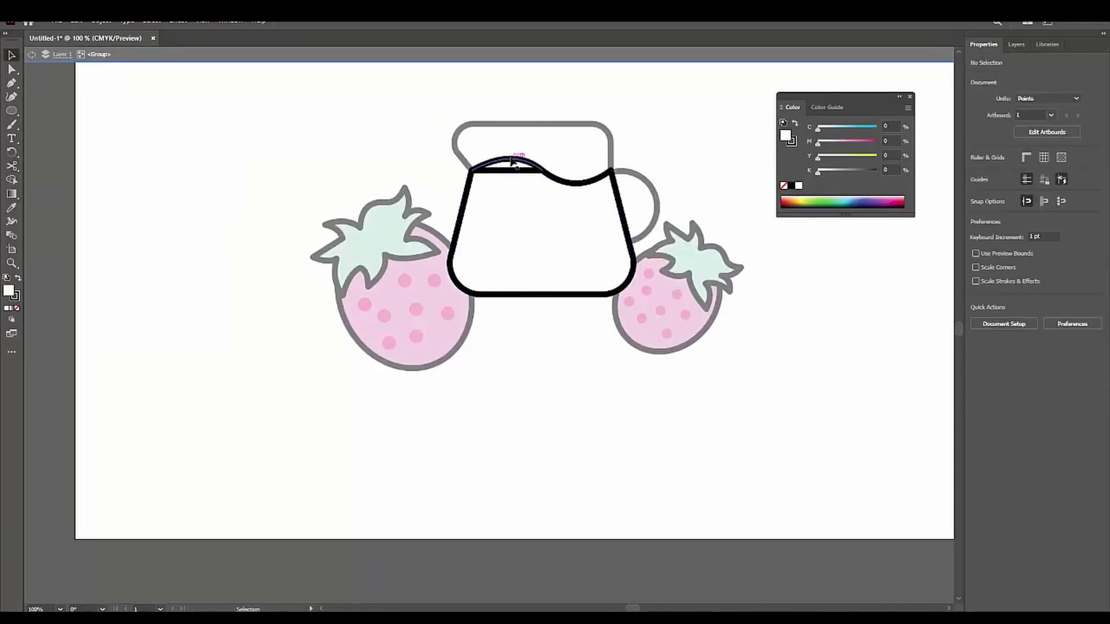
{"action": "double_click", "coordinate": [8, 290]}
{"action": "left_click", "coordinate": [674, 243]}
- Turn the jug fill into a top-to-bottom gradient ending in light grey
{"action": "key", "text": "period"}
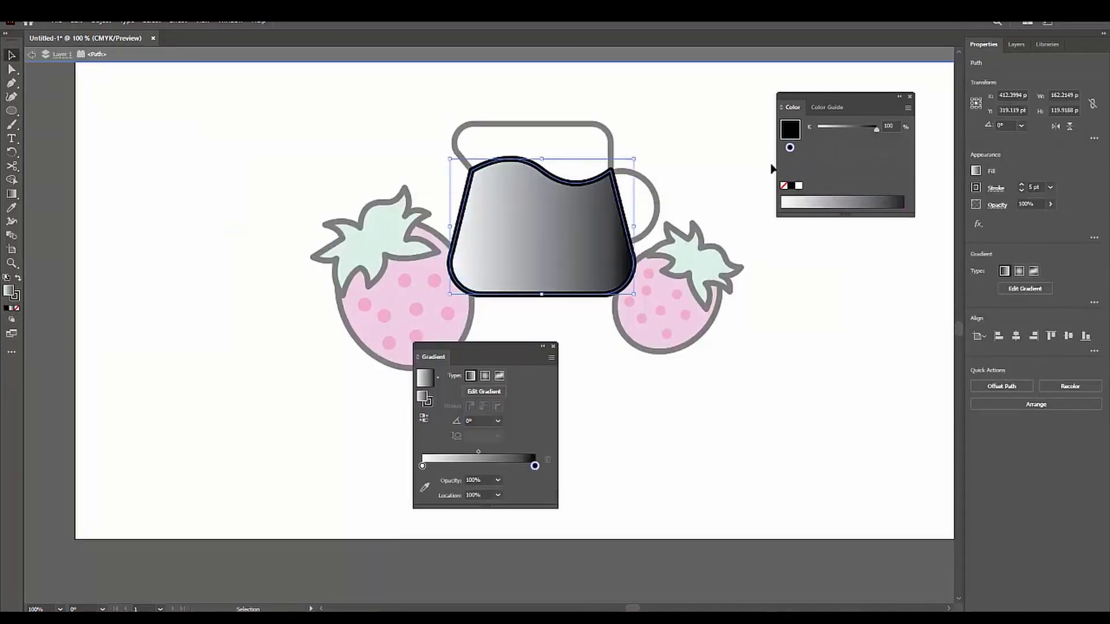
{"action": "double_click", "coordinate": [424, 397]}
{"action": "key", "text": "Escape"}
{"action": "key", "text": "g"}
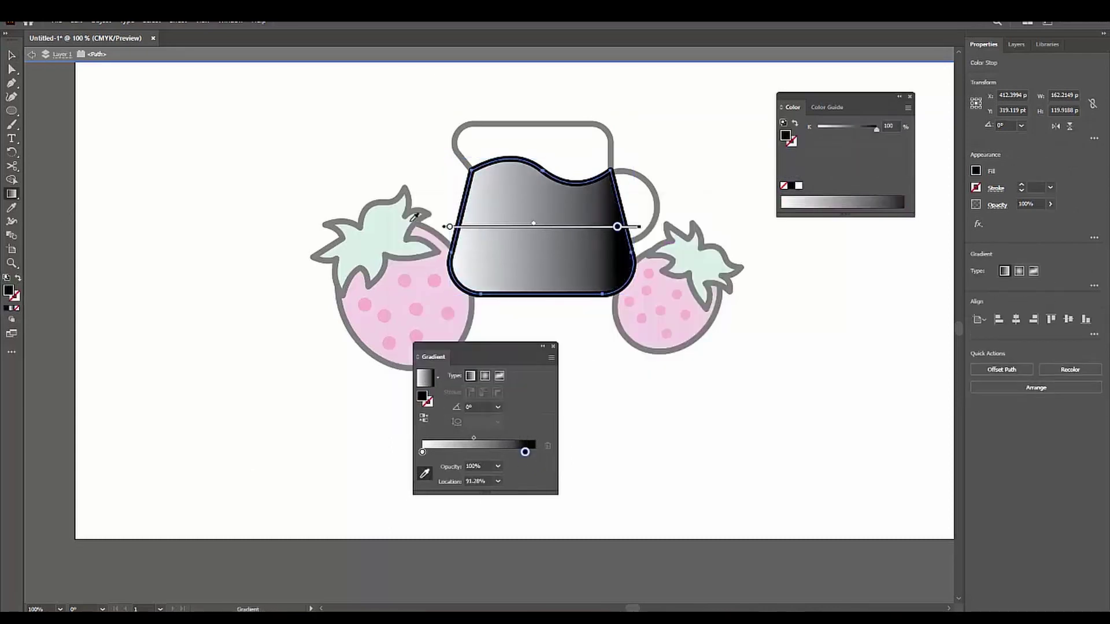
{"action": "left_click_drag", "start_coordinate": [534, 152], "coordinate": [538, 295]}
{"action": "double_click", "coordinate": [8, 290]}
{"action": "left_click", "coordinate": [568, 314]}
{"action": "left_click", "coordinate": [507, 264]}
{"action": "key", "text": "Return"}
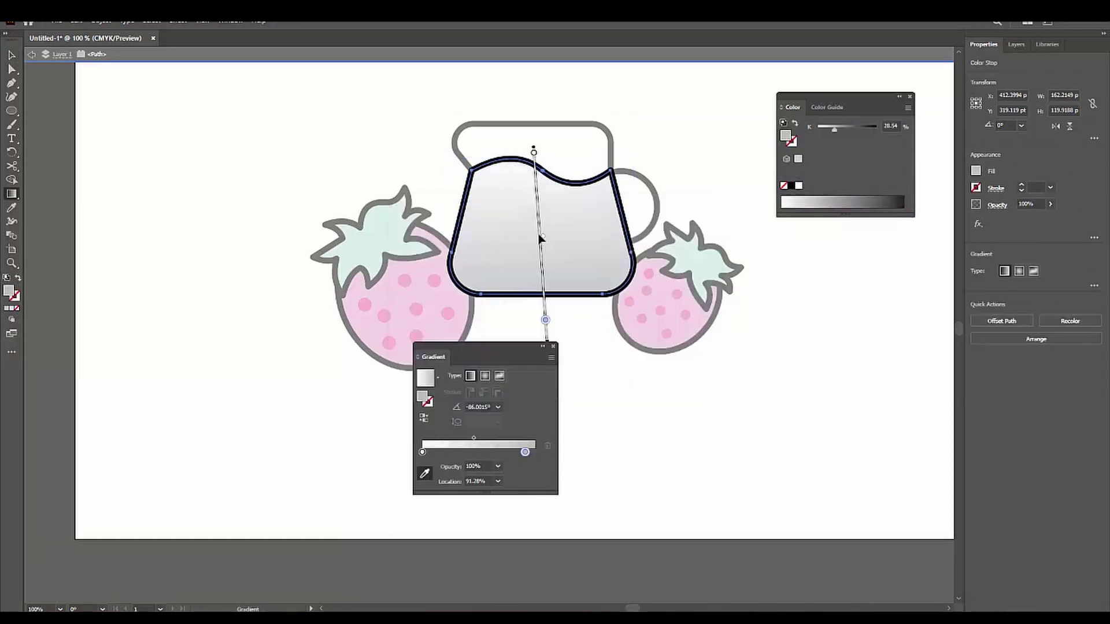
- Tint the gradient's end stop pale teal-green and colour the lid light blue
{"action": "left_click", "coordinate": [826, 107]}
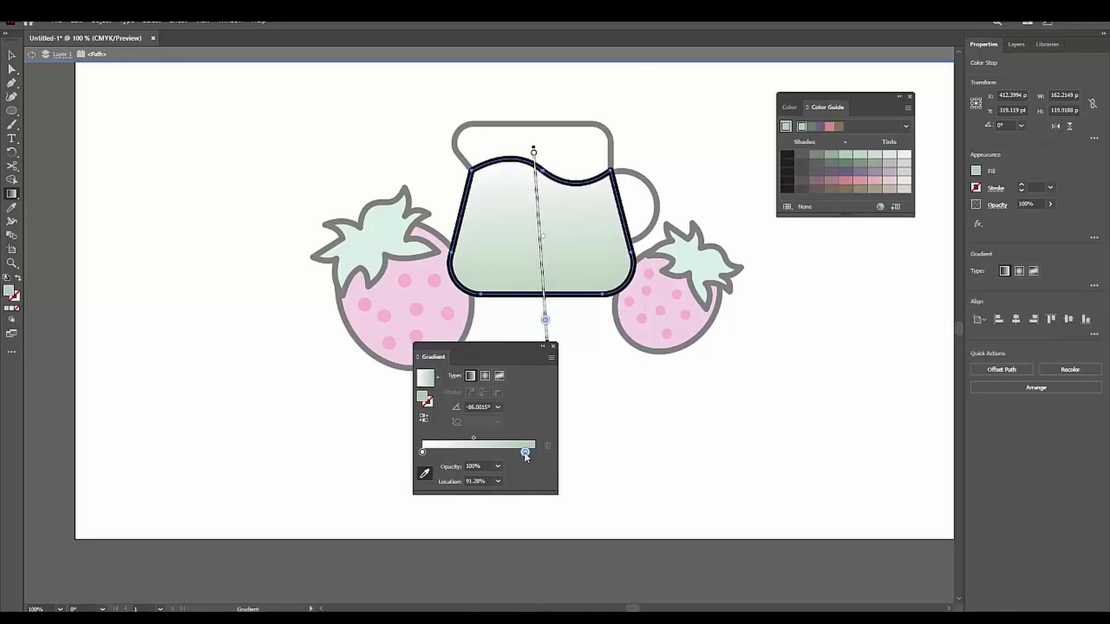
{"action": "double_click", "coordinate": [525, 452]}
{"action": "left_click_drag", "start_coordinate": [445, 523], "coordinate": [467, 523]}
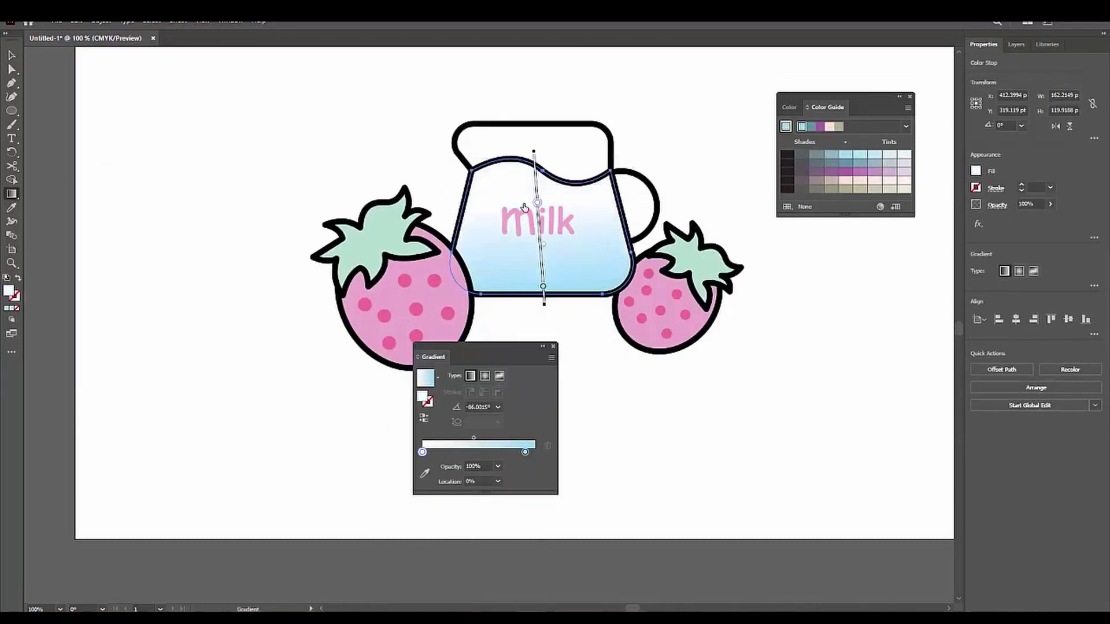
{"action": "left_click_drag", "start_coordinate": [543, 286], "coordinate": [543, 296]}
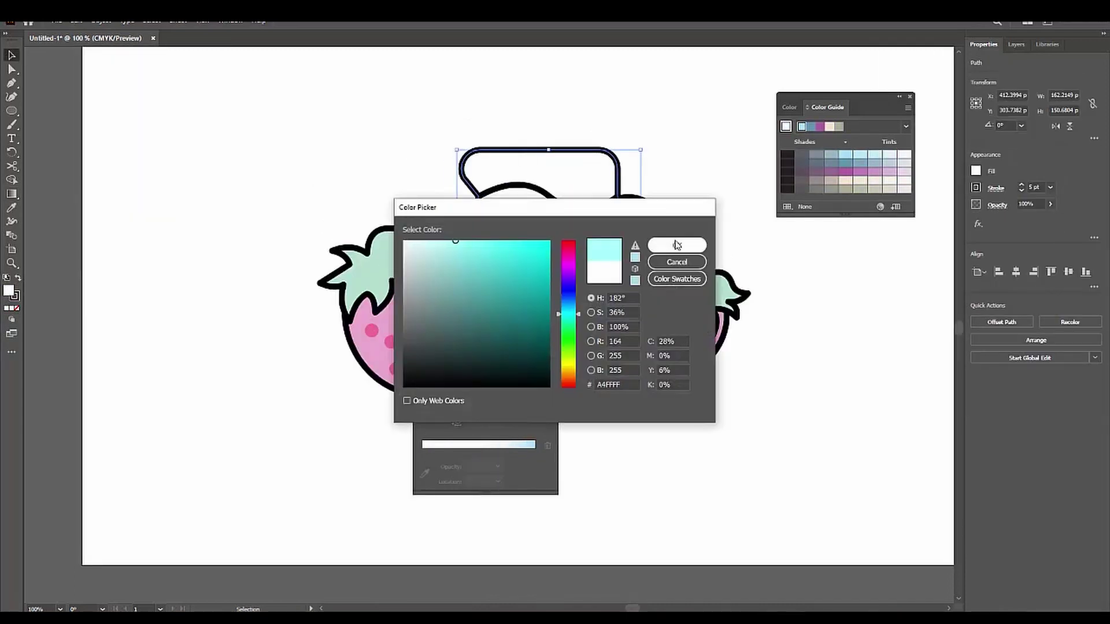
{"action": "left_click", "coordinate": [676, 245]}
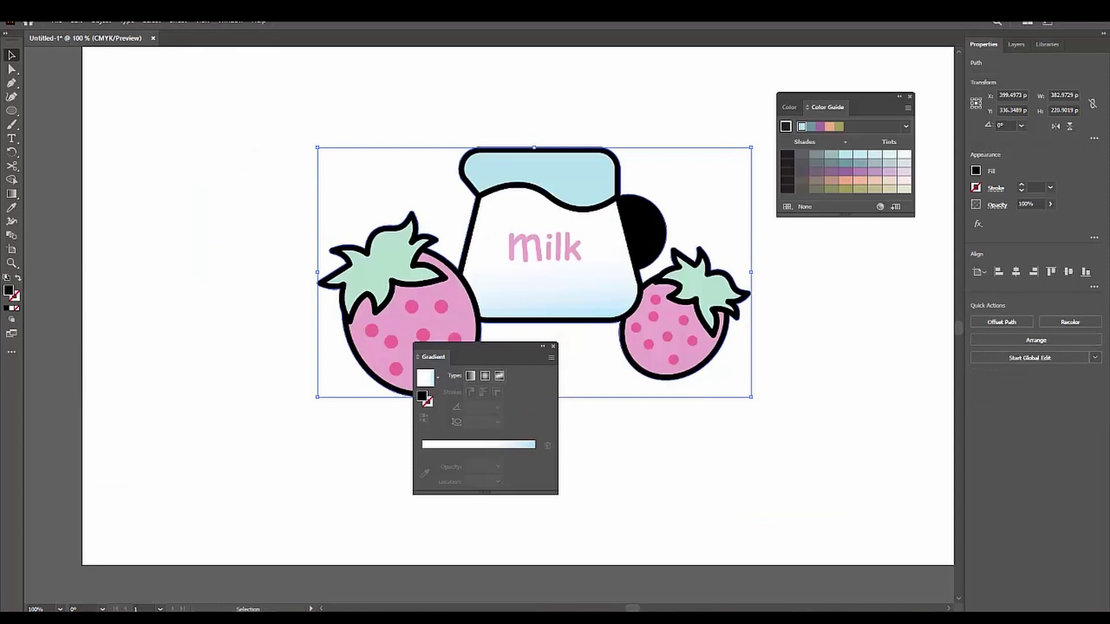
- Outline the whole logo with a 3 pt Offset Path and fit the artboard to it
{"action": "left_click", "coordinate": [102, 21]}
{"action": "left_click", "coordinate": [301, 354]}
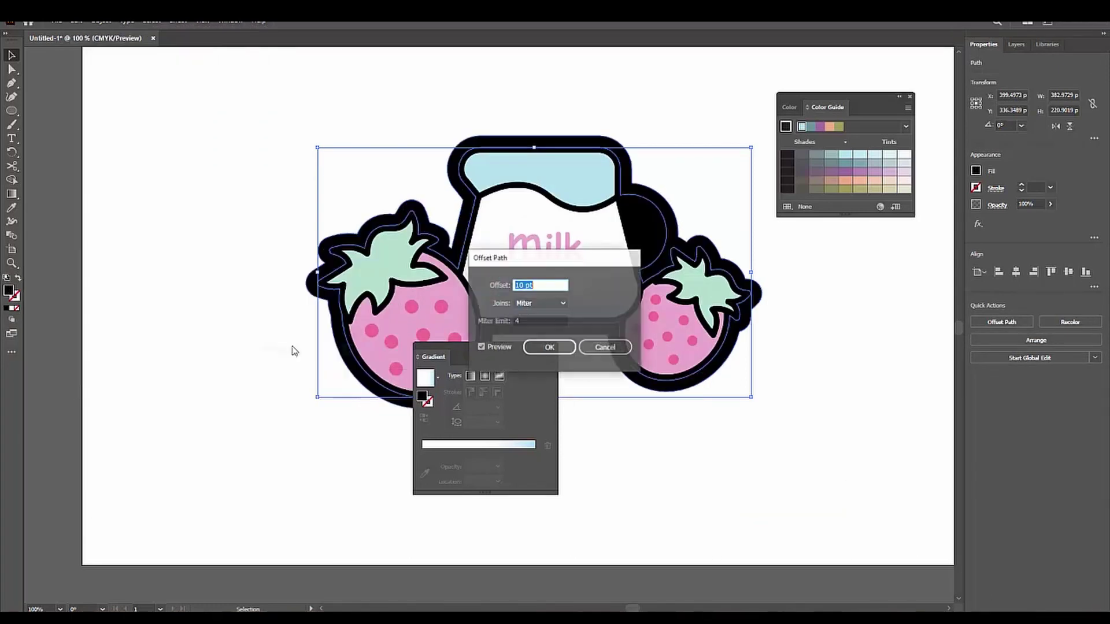
{"action": "left_click", "coordinate": [551, 348]}
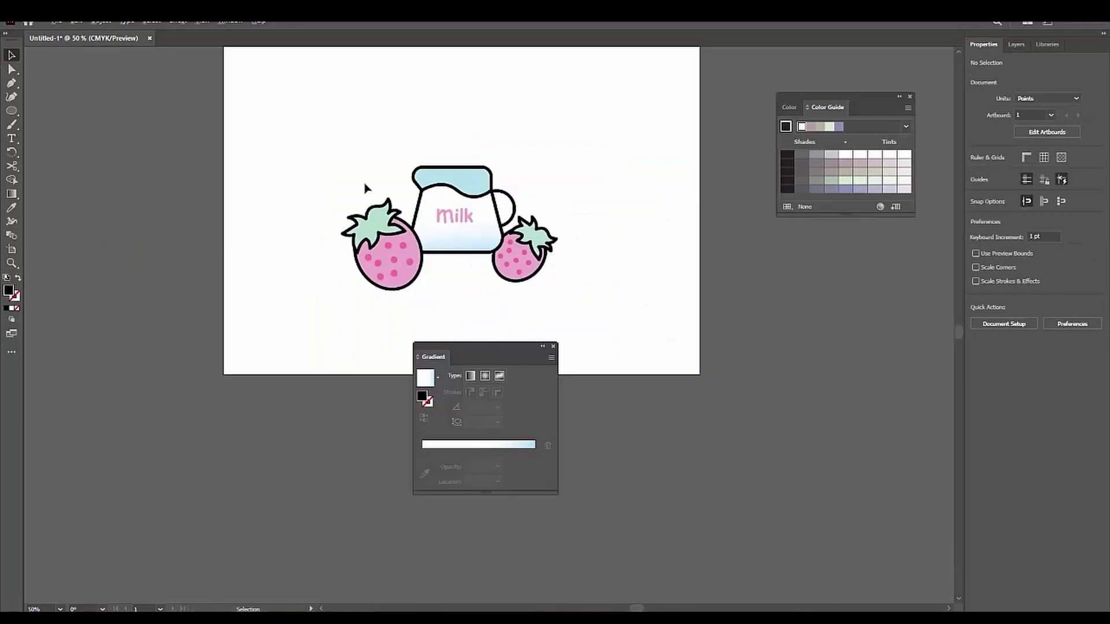
{"action": "left_click", "coordinate": [76, 21]}
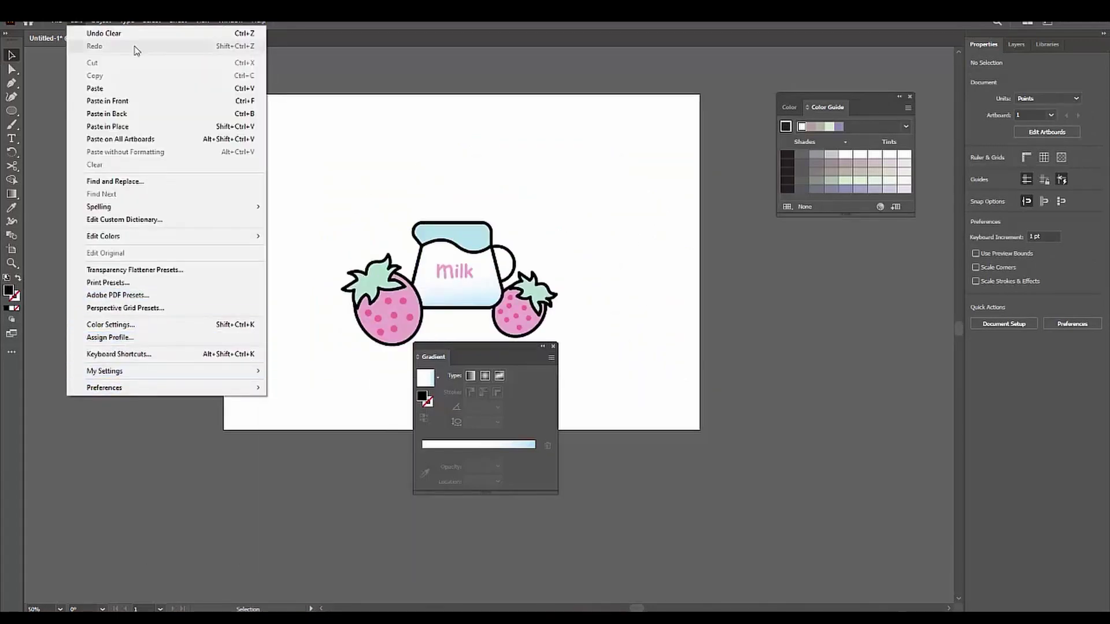
{"action": "left_click", "coordinate": [115, 46]}
{"action": "key", "text": "ctrl+equal"}
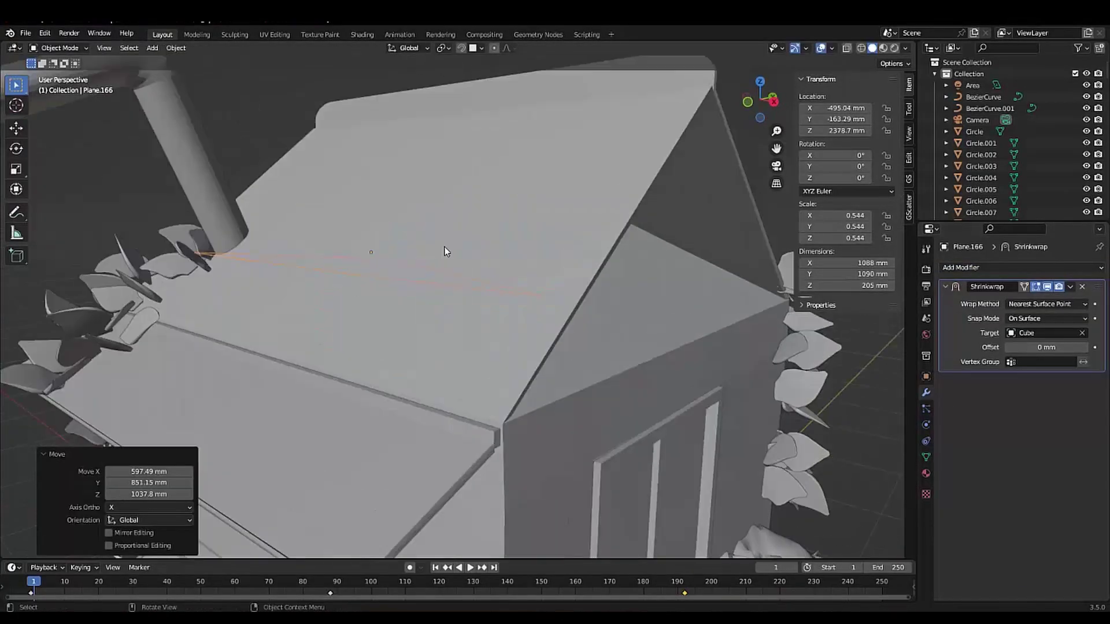
- Apply a Shrinkwrap to target Cube in On Surface mode, then apply a Solidify to Plane.166
{"action": "scroll", "coordinate": [445, 252], "scroll_direction": "down", "scroll_amount": 5}
{"action": "left_click", "coordinate": [1047, 319]}
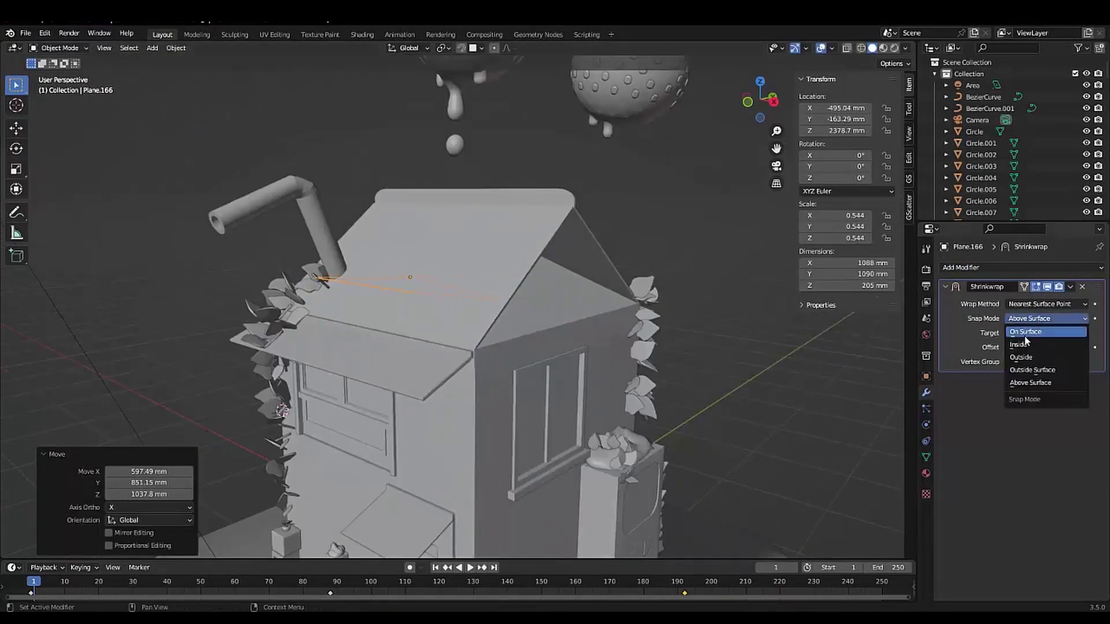
{"action": "left_click", "coordinate": [1025, 336]}
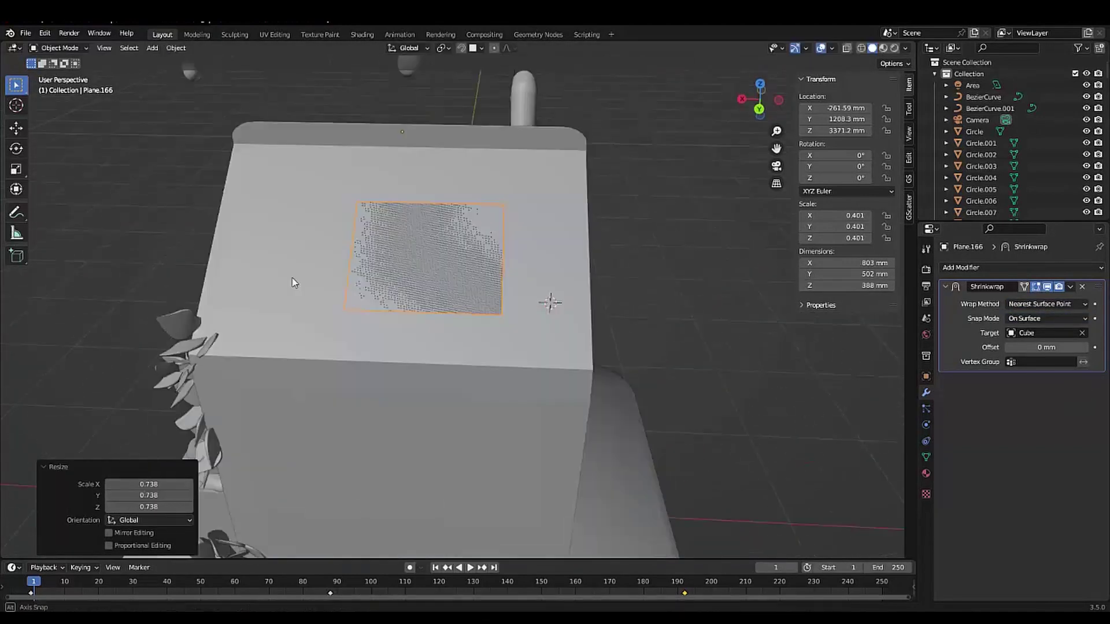
{"action": "key", "text": "ctrl+a"}
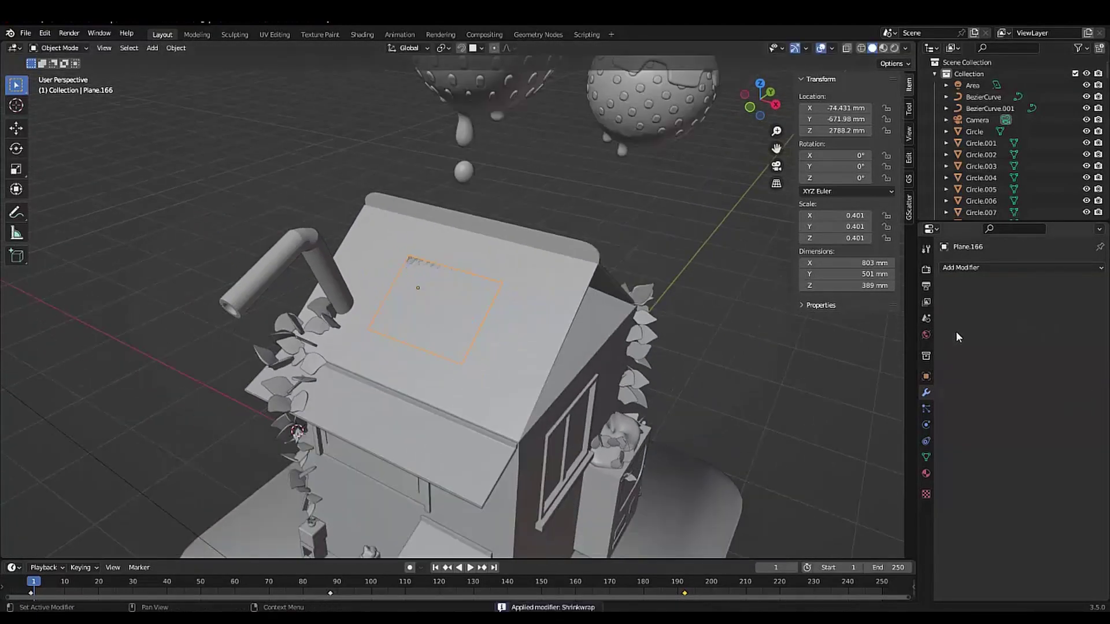
{"action": "left_click", "coordinate": [971, 267]}
{"action": "left_click", "coordinate": [874, 458]}
{"action": "key", "text": "ctrl+a"}
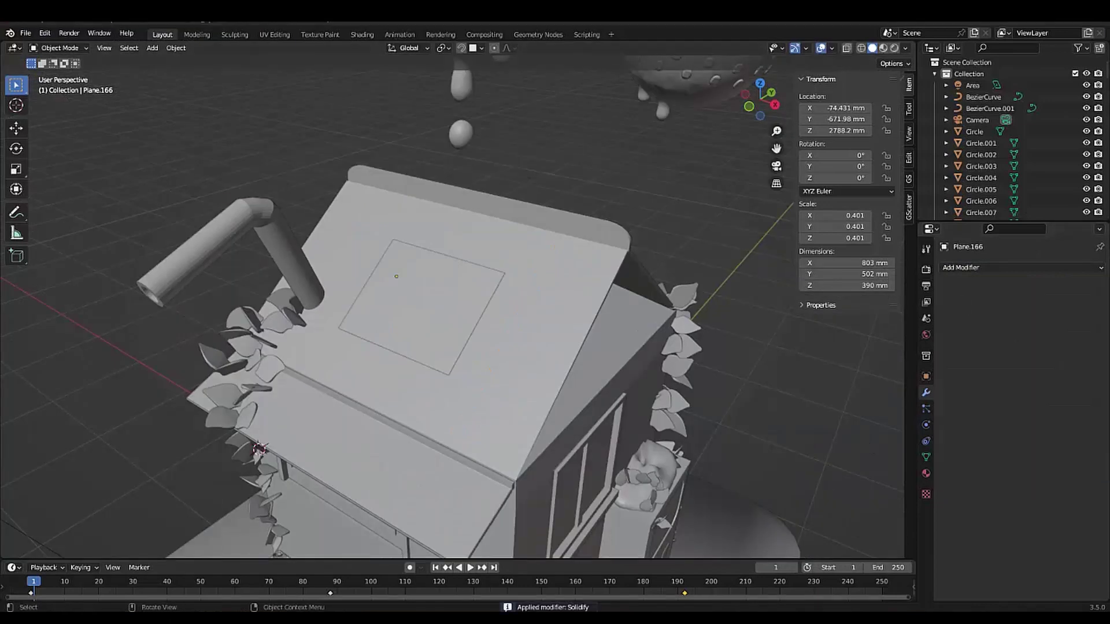
{"action": "left_click", "coordinate": [362, 34]}
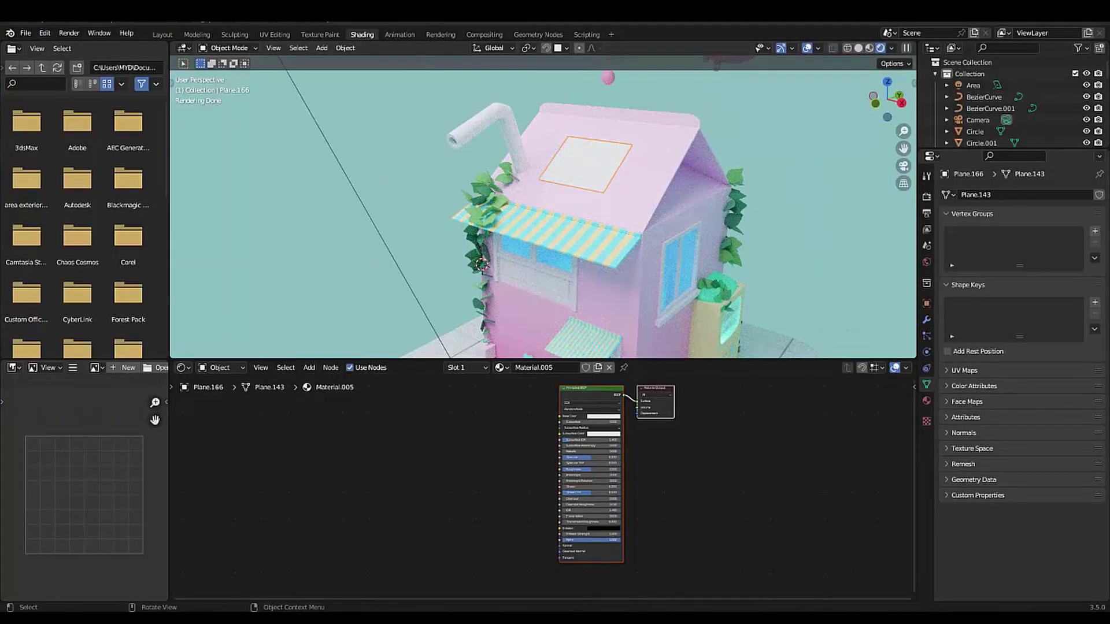
- Connect the Image Texture Color to the Principled BSDF Base Color and preview the roof
{"action": "left_click_drag", "start_coordinate": [558, 478], "coordinate": [683, 441]}
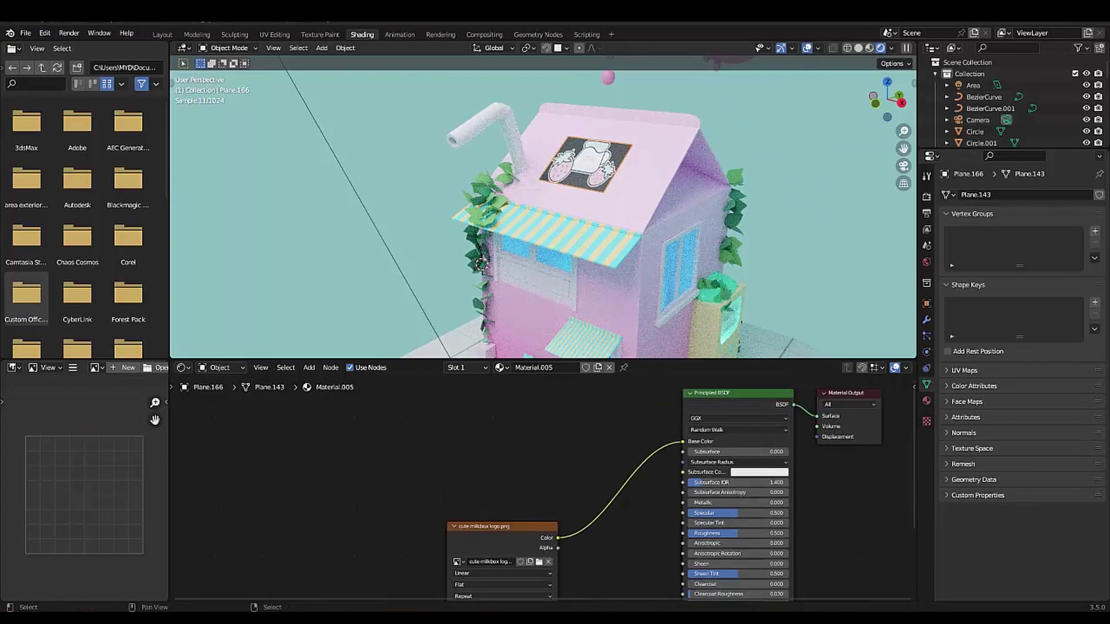
{"action": "left_click_drag", "start_coordinate": [558, 537], "coordinate": [647, 562]}
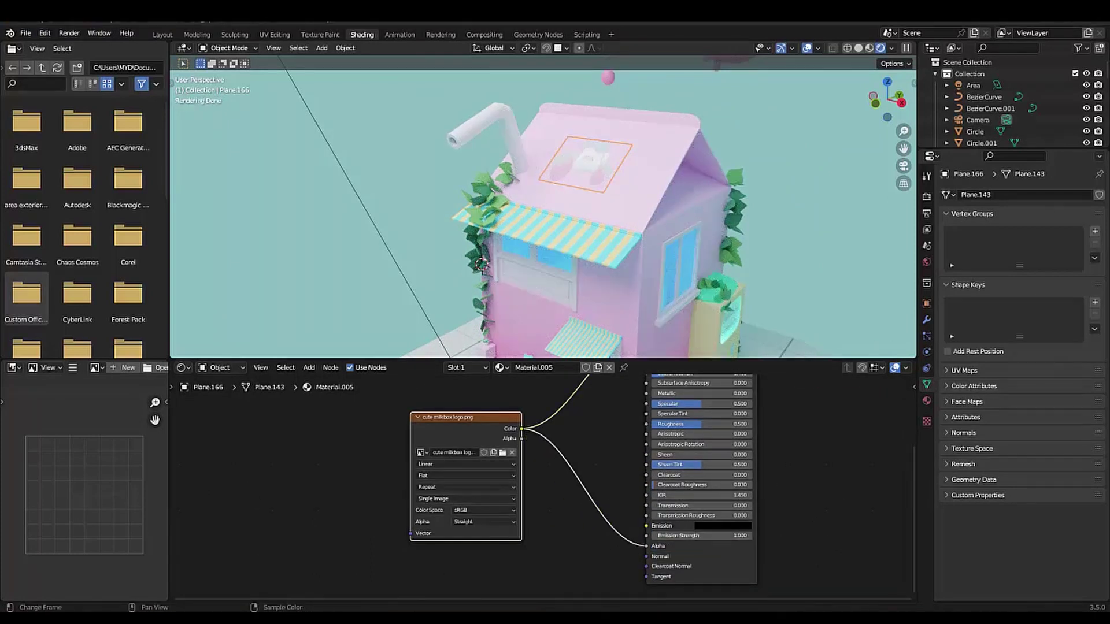
{"action": "key", "text": "KP_Decimal"}
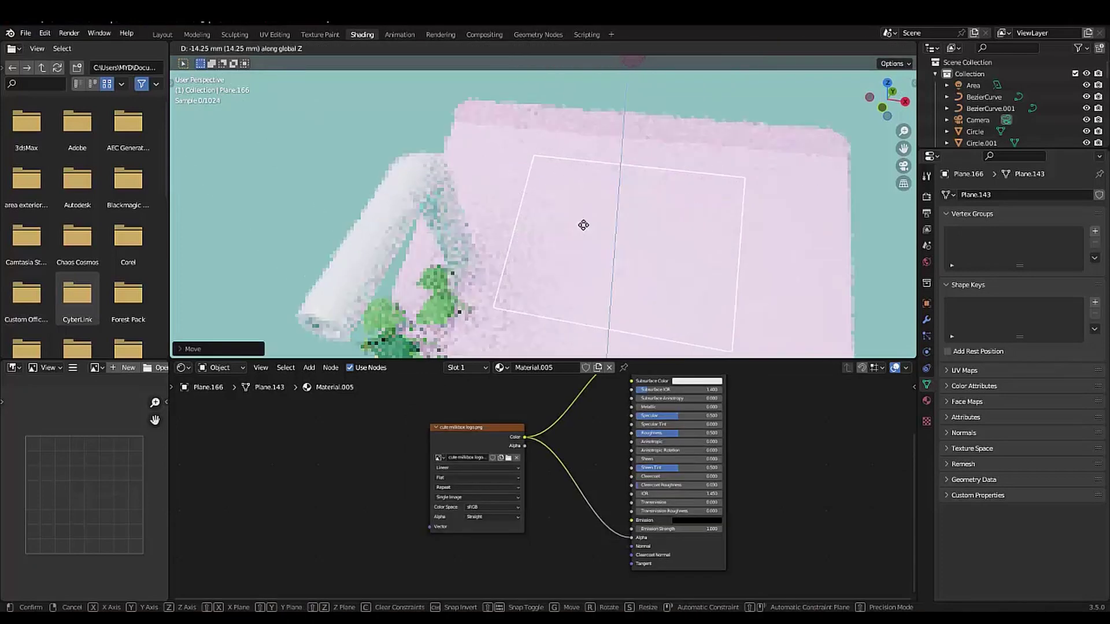
{"action": "middle_click_drag", "start_coordinate": [597, 218], "coordinate": [437, 190]}
{"action": "key", "text": "z"}
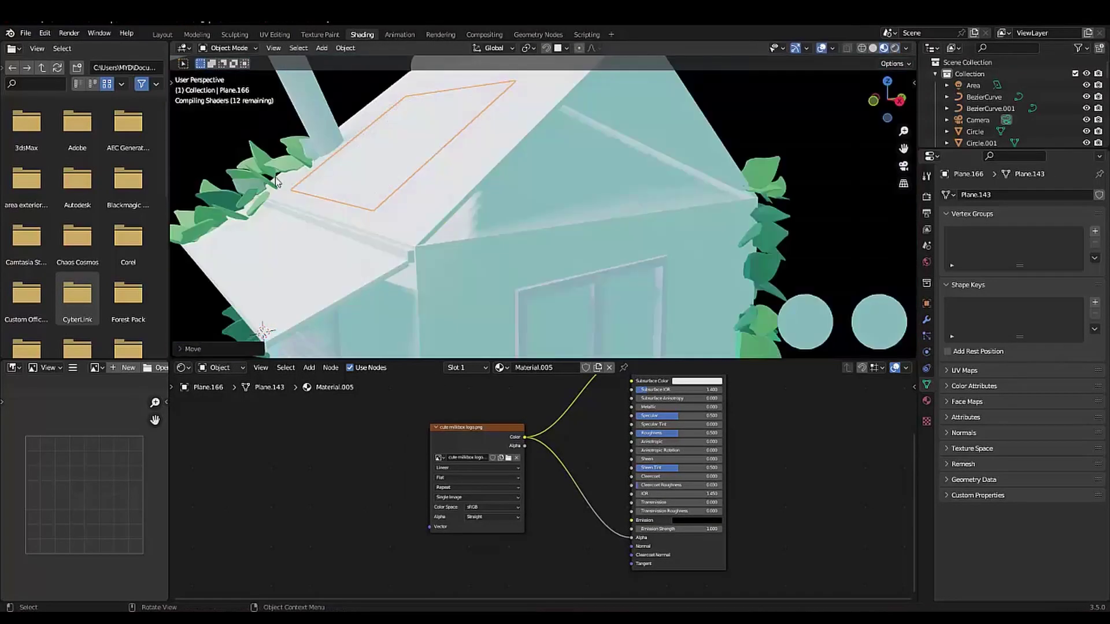
- Orbit to a low close-up of the roof logo decal in rendered shading
{"action": "mouse_move", "coordinate": [535, 172]}
{"action": "middle_mouse_down"}
{"action": "mouse_move", "coordinate": [370, 152]}
{"action": "mouse_move", "coordinate": [393, 194]}
{"action": "middle_mouse_up"}
{"action": "key", "text": "g"}
{"action": "key", "text": "Escape"}
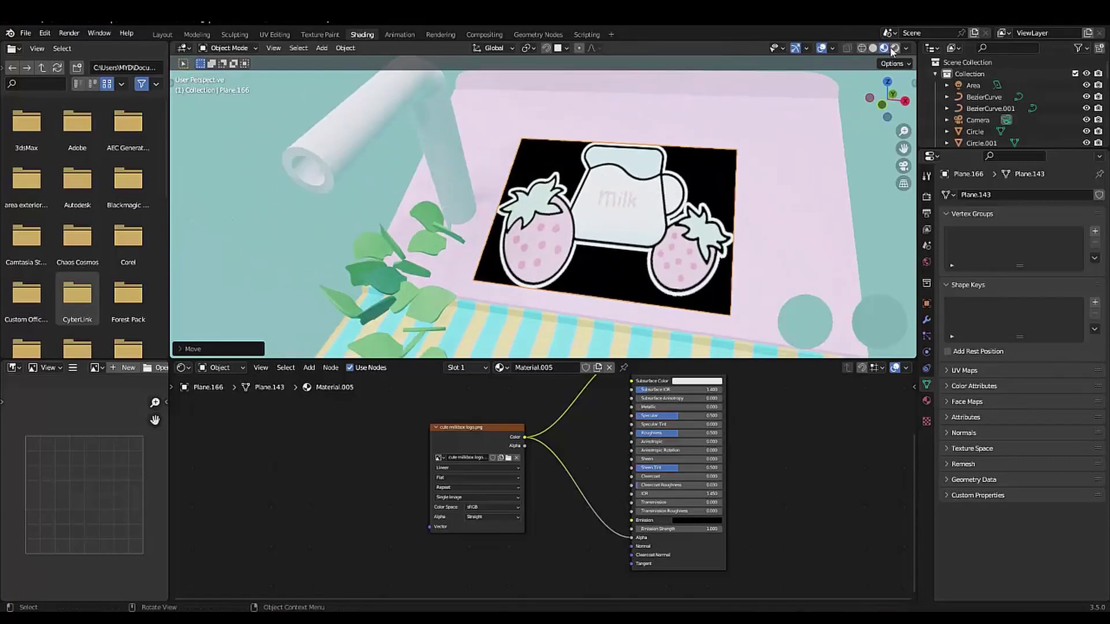
{"action": "scroll", "coordinate": [393, 195], "scroll_direction": "down", "scroll_amount": 6}
{"action": "key", "text": "z"}
{"action": "key", "text": "KP_Decimal"}
{"action": "middle_click_drag", "start_coordinate": [518, 179], "coordinate": [363, 218]}
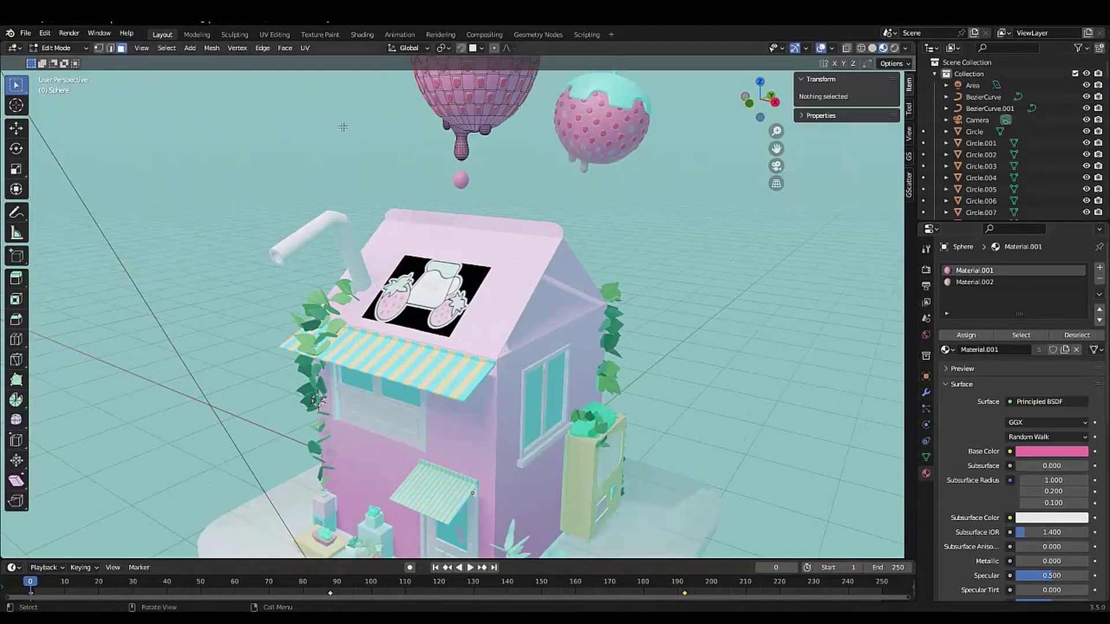
- Return to Object Mode, save cute milk box.blend, and view the house in Rendered shading
{"action": "key", "text": "Tab"}
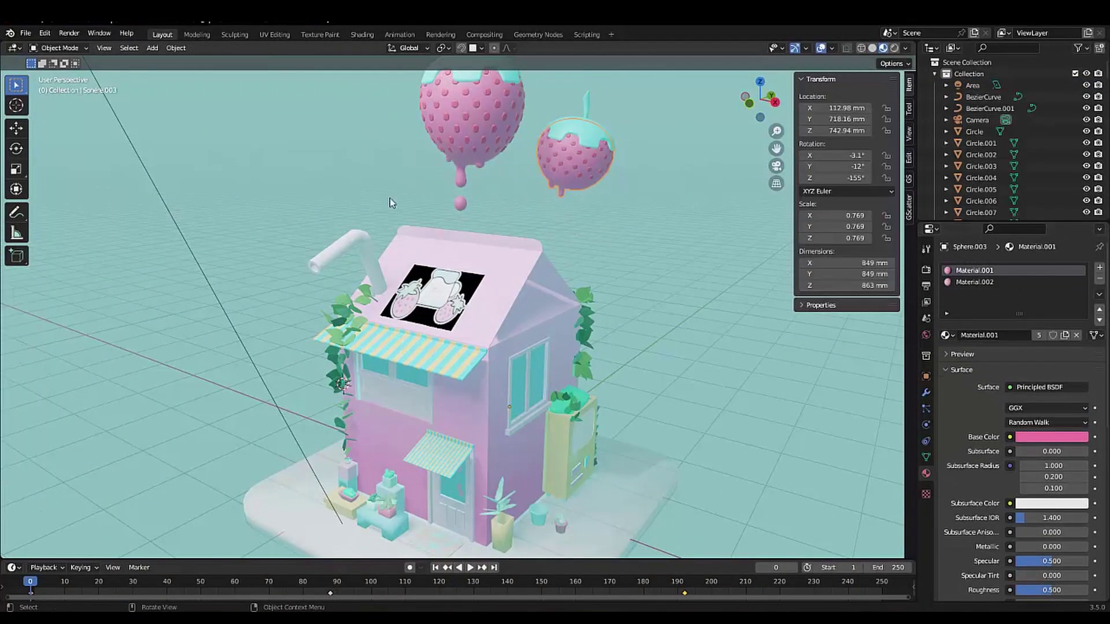
{"action": "scroll", "coordinate": [389, 202], "scroll_direction": "down", "scroll_amount": 3}
{"action": "scroll", "coordinate": [390, 203], "scroll_direction": "down", "scroll_amount": 2}
{"action": "key", "text": "ctrl+s"}
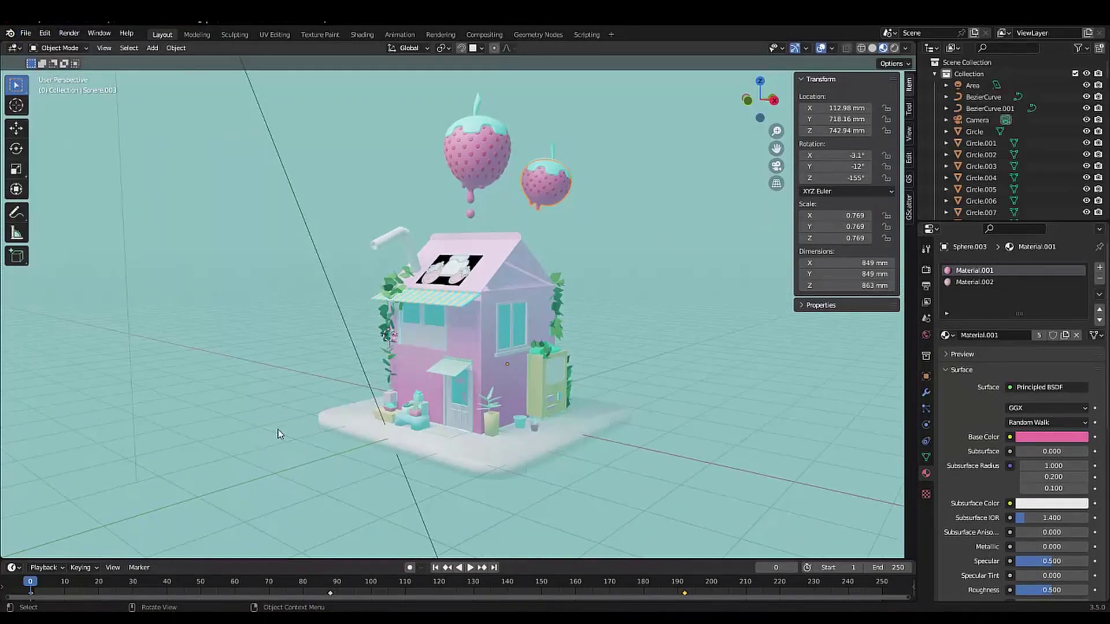
{"action": "scroll", "coordinate": [278, 382], "scroll_direction": "up", "scroll_amount": 2}
{"action": "key", "text": "z"}
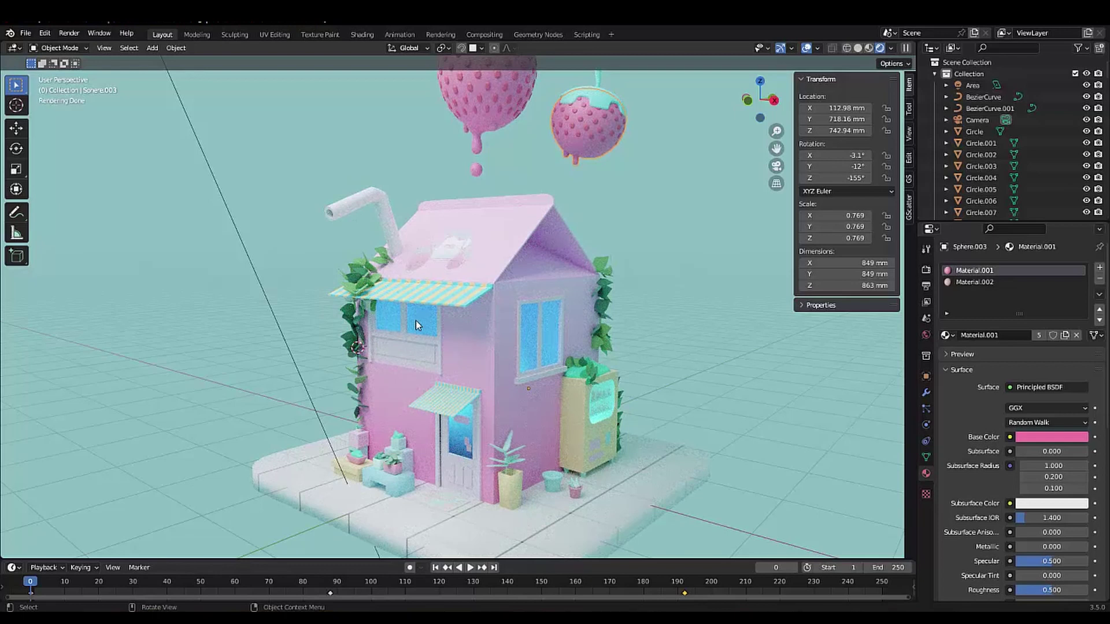
{"action": "scroll", "coordinate": [426, 290], "scroll_direction": "down", "scroll_amount": 3}
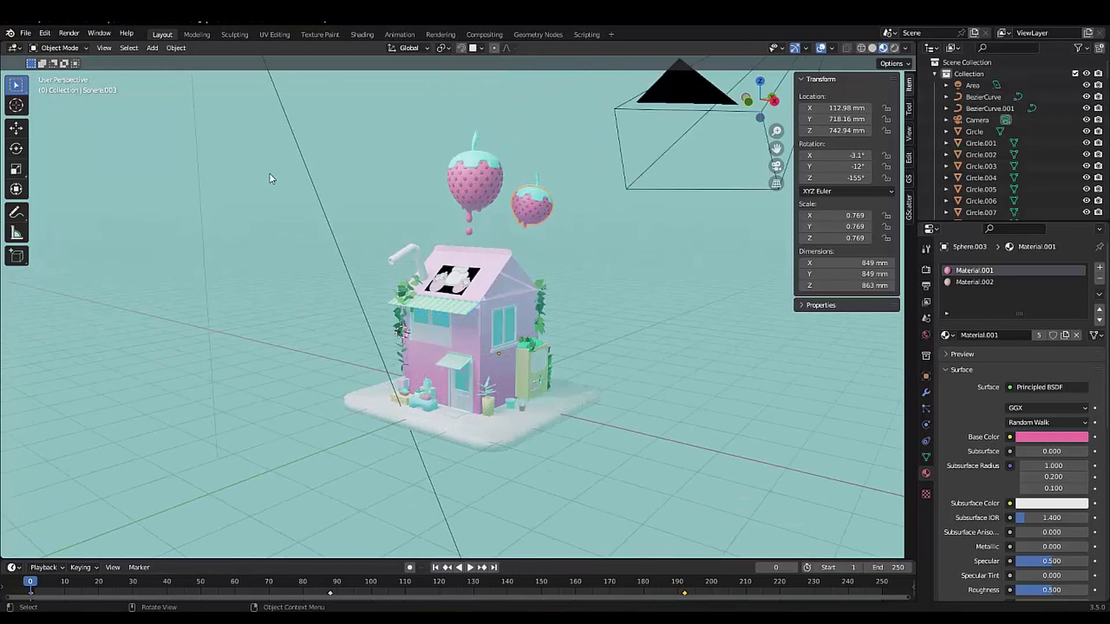
- Look through the orthographic camera and rotate it around Z to frame the house
{"action": "left_click", "coordinate": [776, 166]}
{"action": "left_click", "coordinate": [977, 120]}
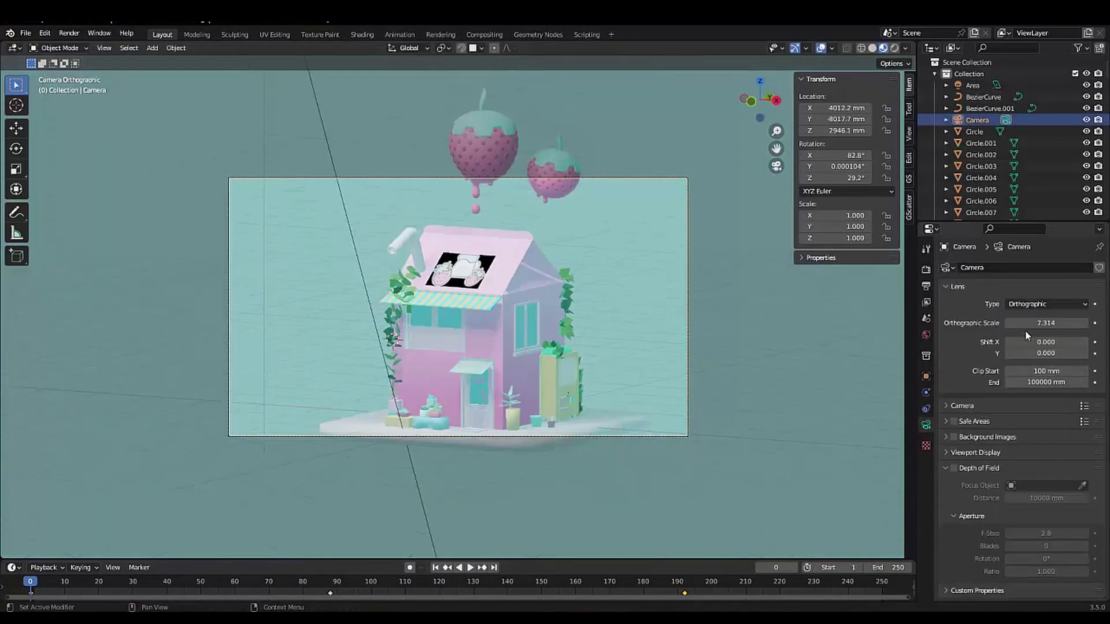
{"action": "key", "text": "r"}
{"action": "key", "text": "Return"}
{"action": "key", "text": "g"}
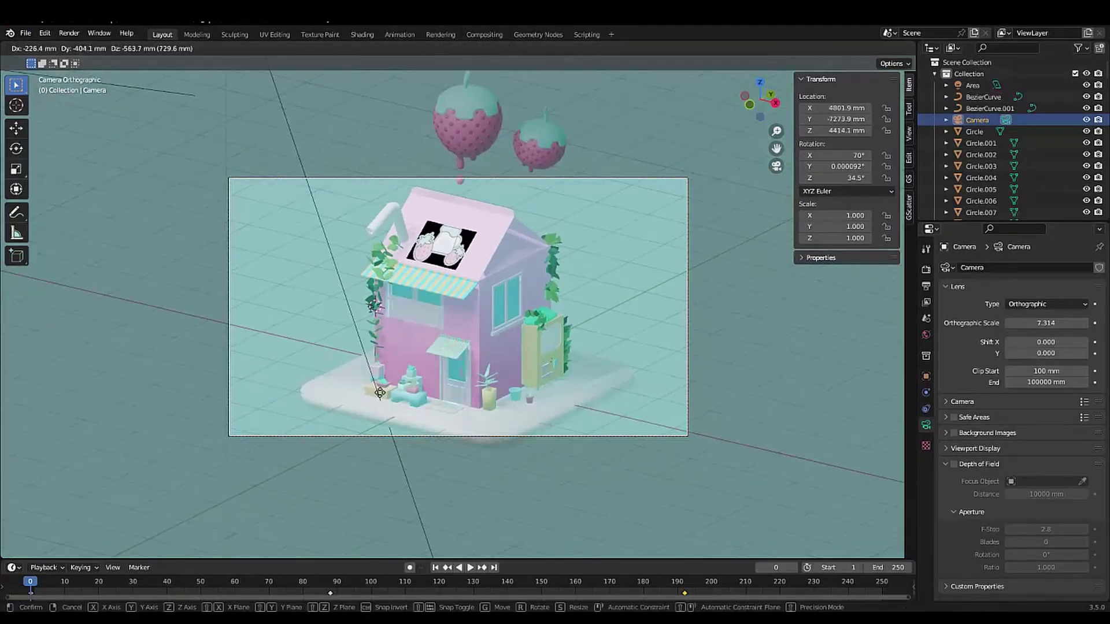
{"action": "key", "text": "r"}
{"action": "key", "text": "z"}
{"action": "key", "text": "Return"}
{"action": "key", "text": "g"}
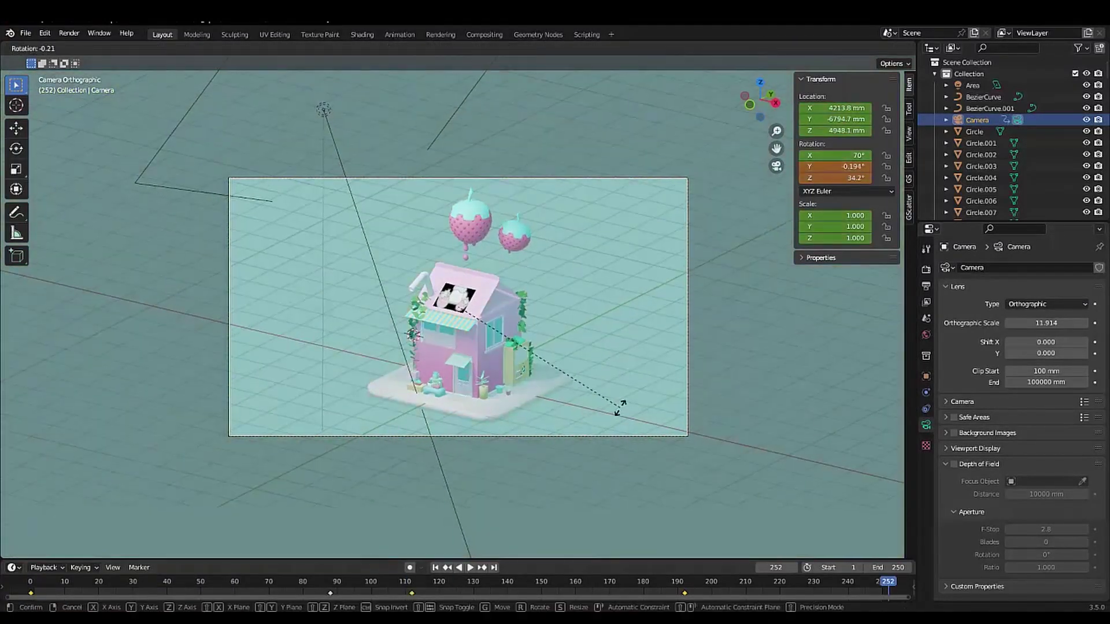
{"action": "left_click", "coordinate": [620, 407]}
- Keyframe the camera's location and rotation, then play the turntable animation
{"action": "key", "text": "i"}
{"action": "key", "text": "space"}
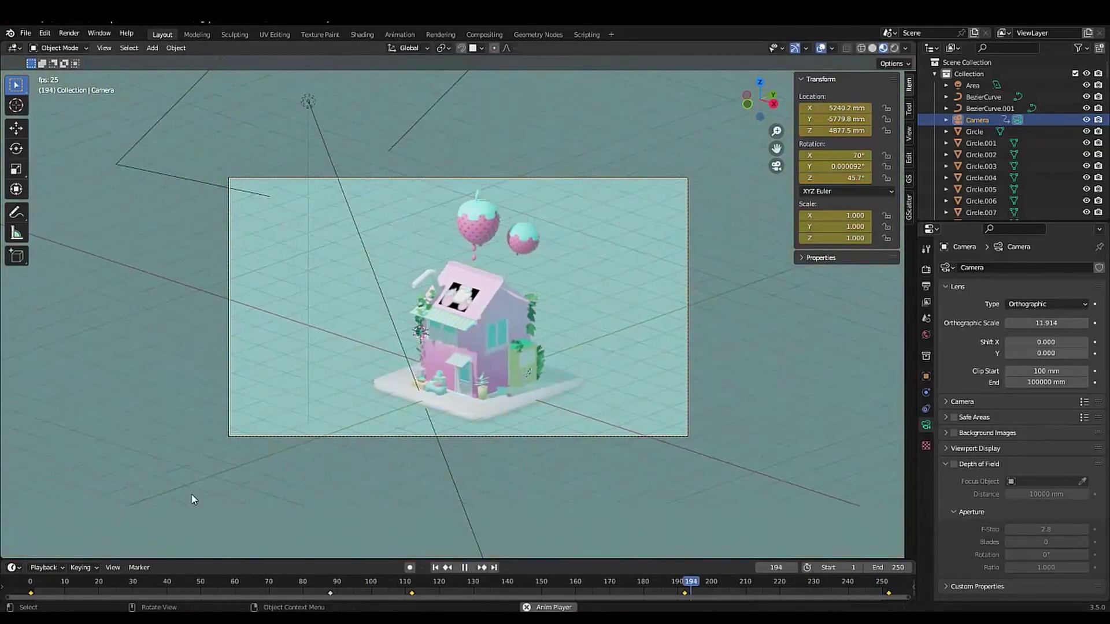
{"action": "key", "text": "space"}
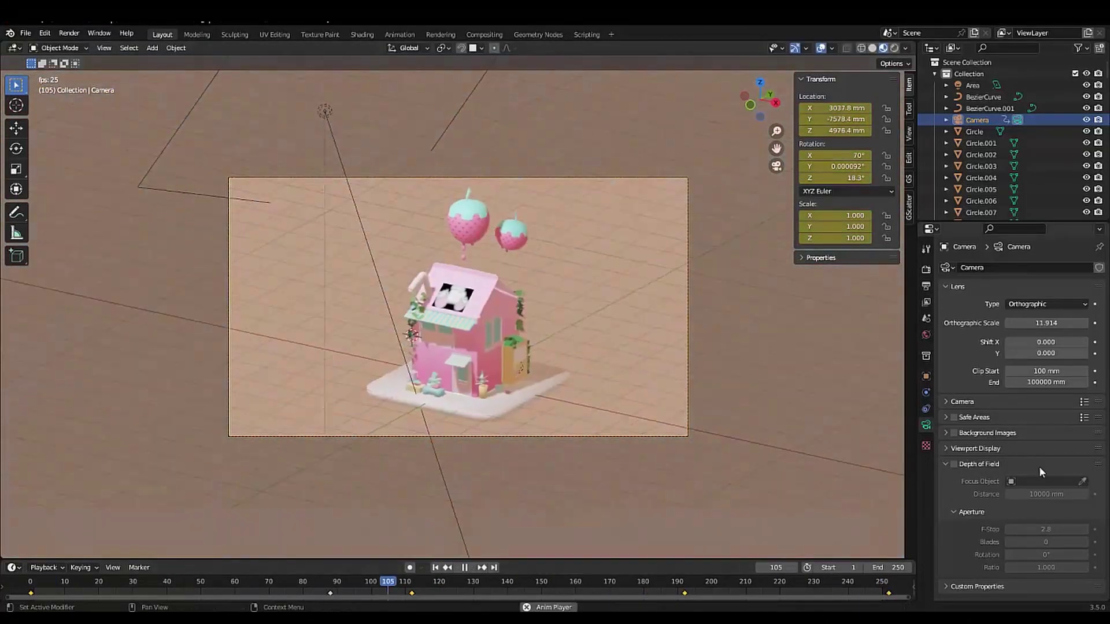